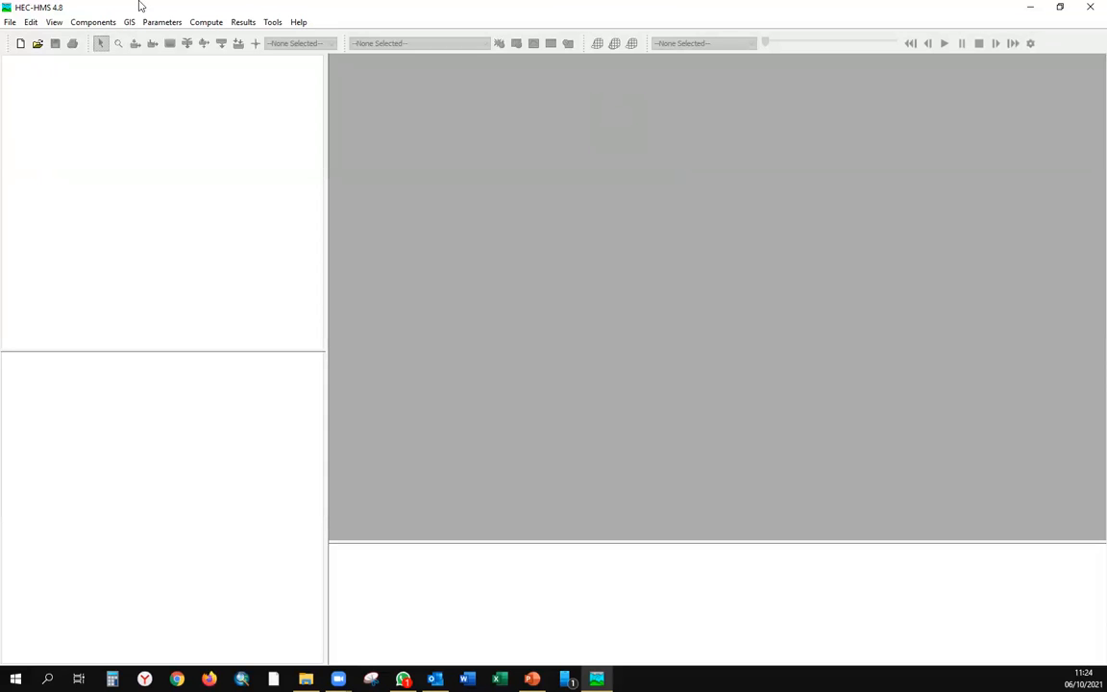
- Switch to File Explorer and open the presentation "02 CBIT230 Herramienta modelo hidrológico HEC-HMS (06oct2021).pptx"
left_click(96, 43)
mouse_move(305, 678)
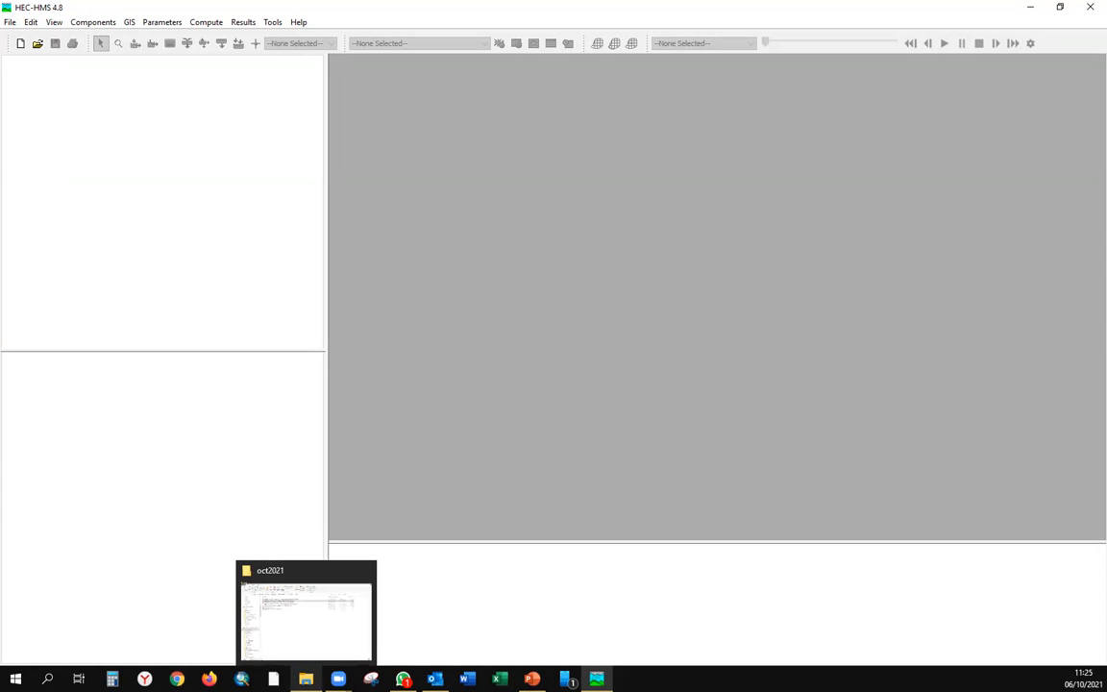
left_click(276, 612)
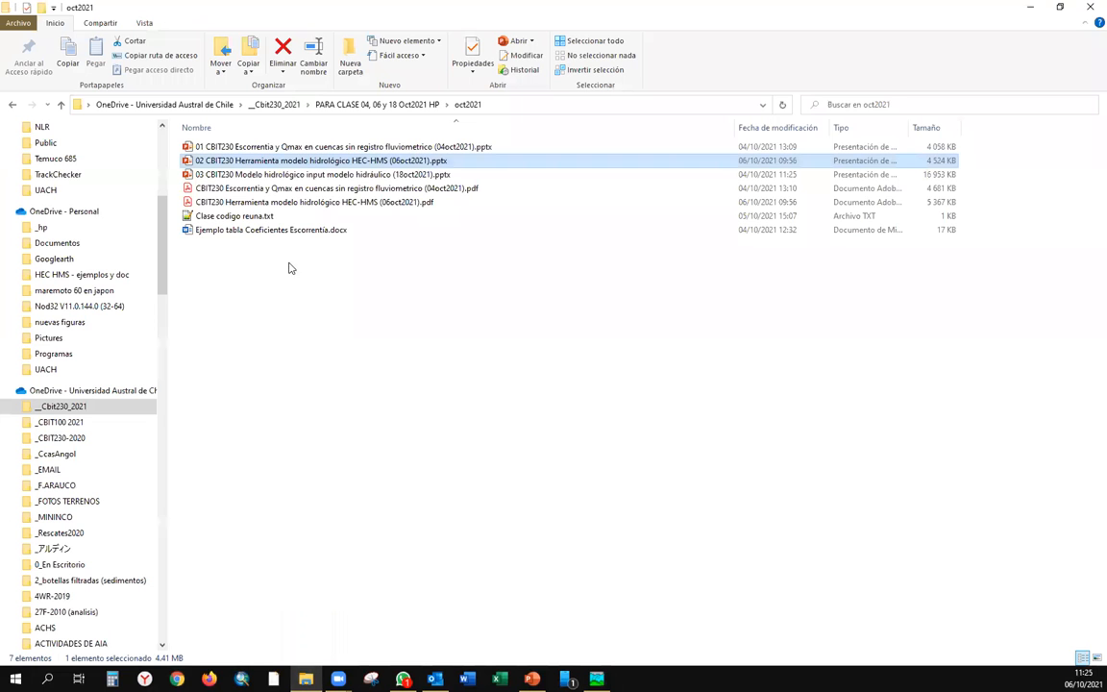
double_click(274, 162)
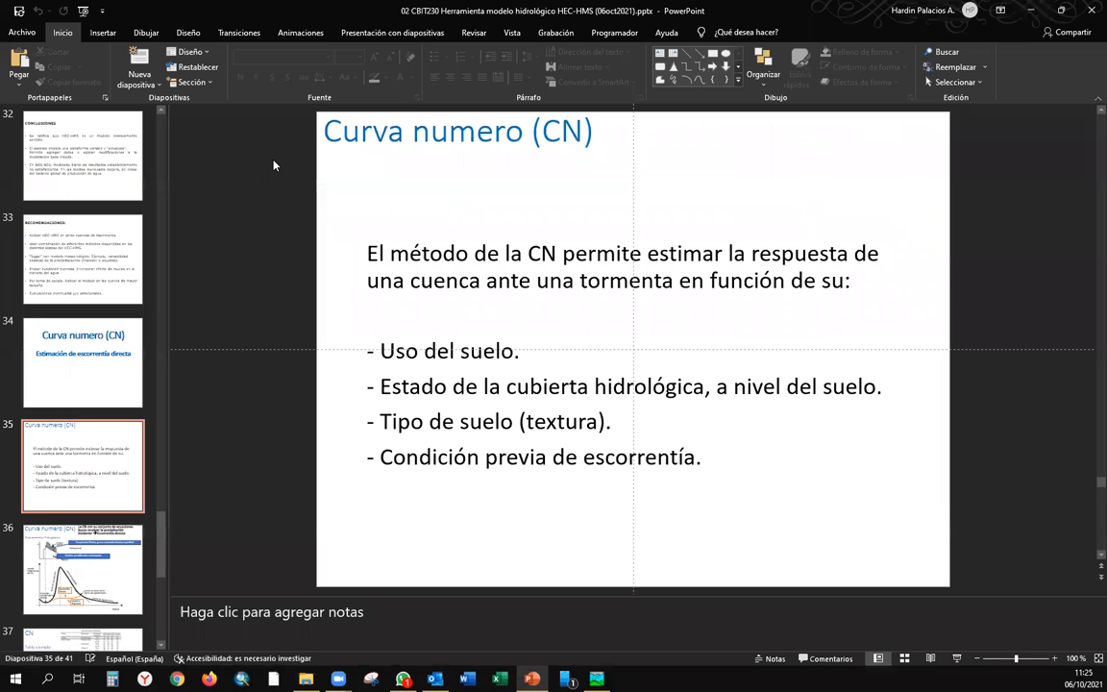
- Browse the slides back to the HEC-HMS section and review the slides on its developer, model type and main components
key("Up")
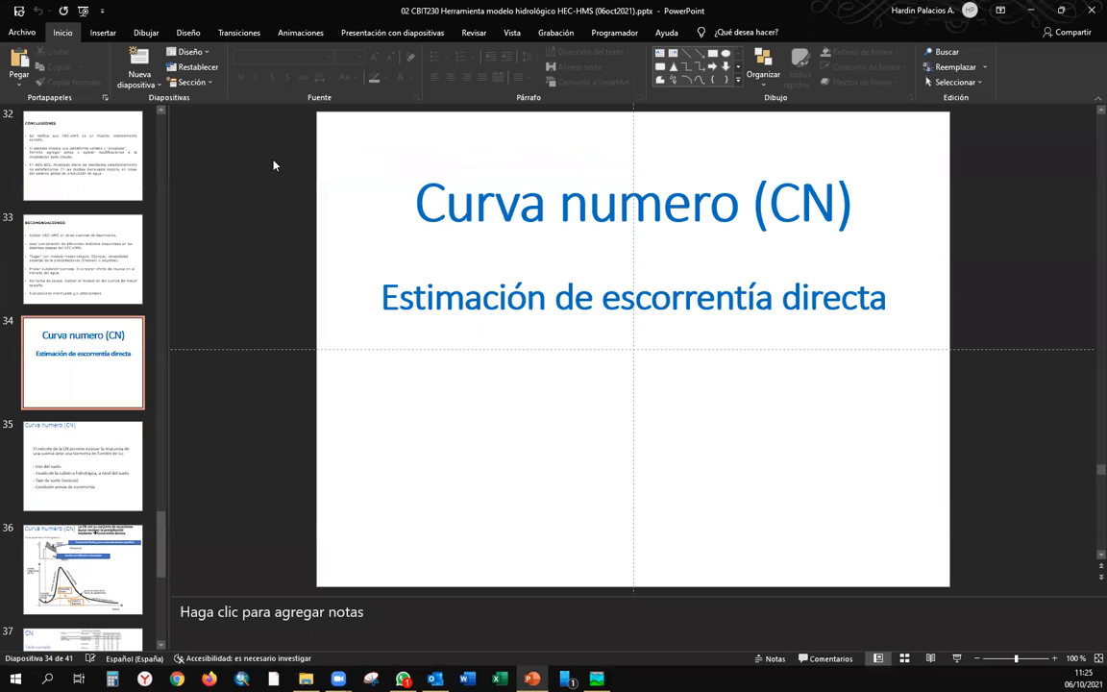
key("Up")
key("Up")
key("Up")
key("Up")
key("Up")
key("Up")
key("Up")
key("Up")
key("Up")
key("Up")
key("Up")
key("Up")
key("Up")
key("Up")
key("Up")
key("Up")
key("Up")
key("Up")
key("Up")
key("Up")
key("Down")
key("Down")
key("Down")
key("Down")
key("Down")
key("Down")
key("Down")
key("Down")
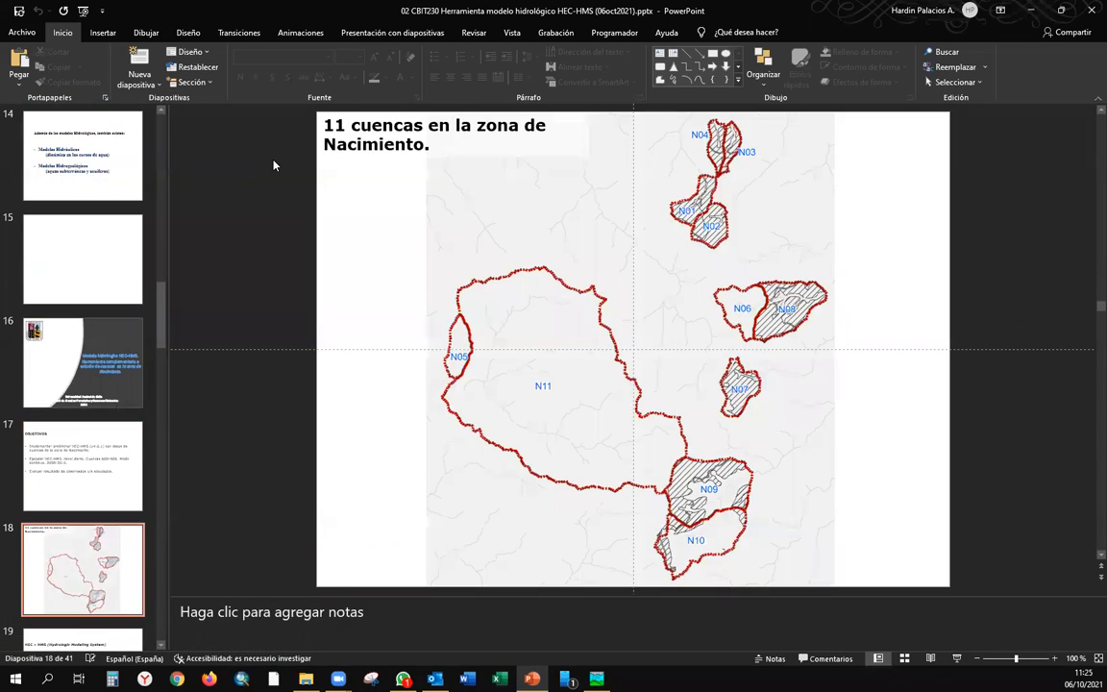
key("Down")
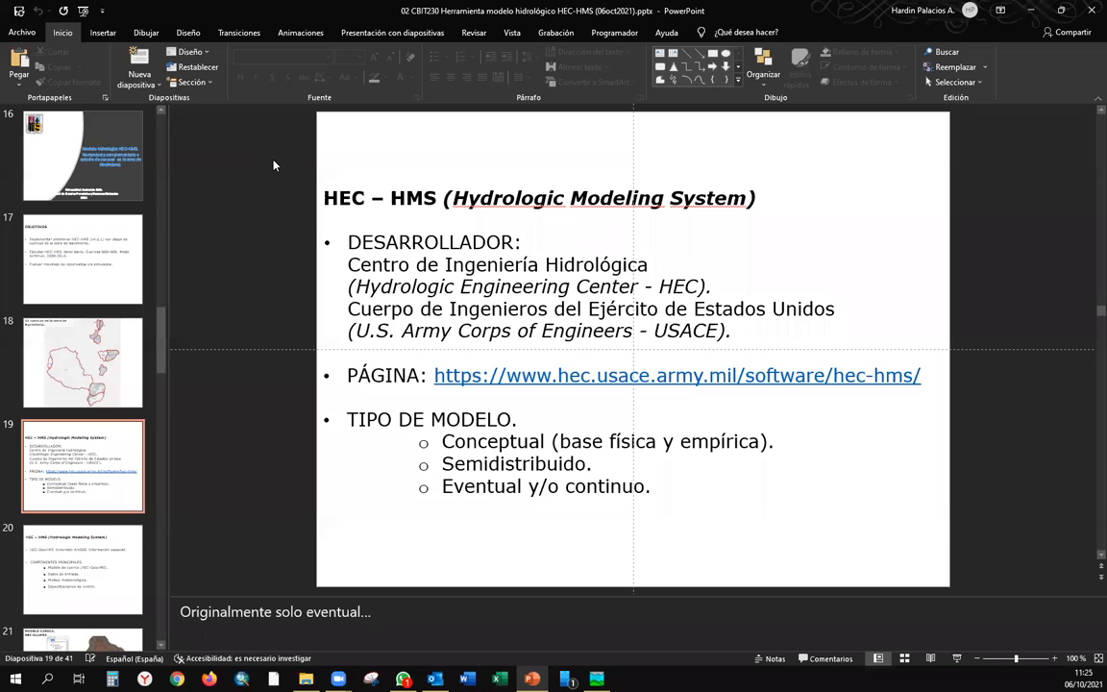
key("Down")
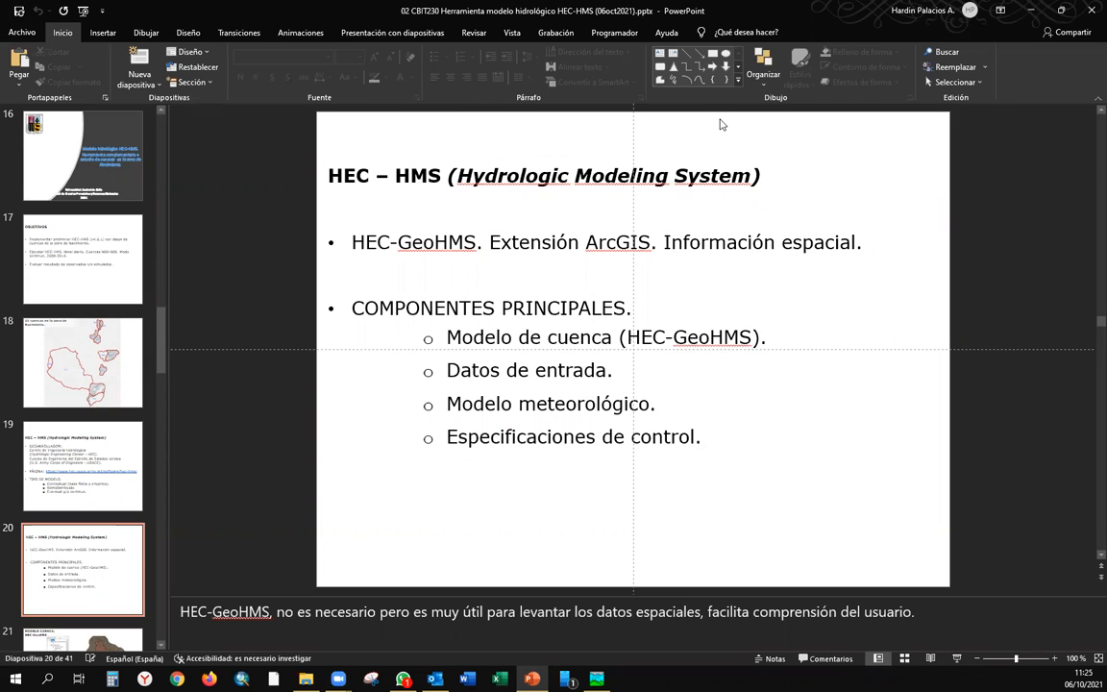
- Switch back to HEC-HMS and create a project named hp with description hp and Metric as the default unit system
left_click(1031, 9)
left_click(596, 678)
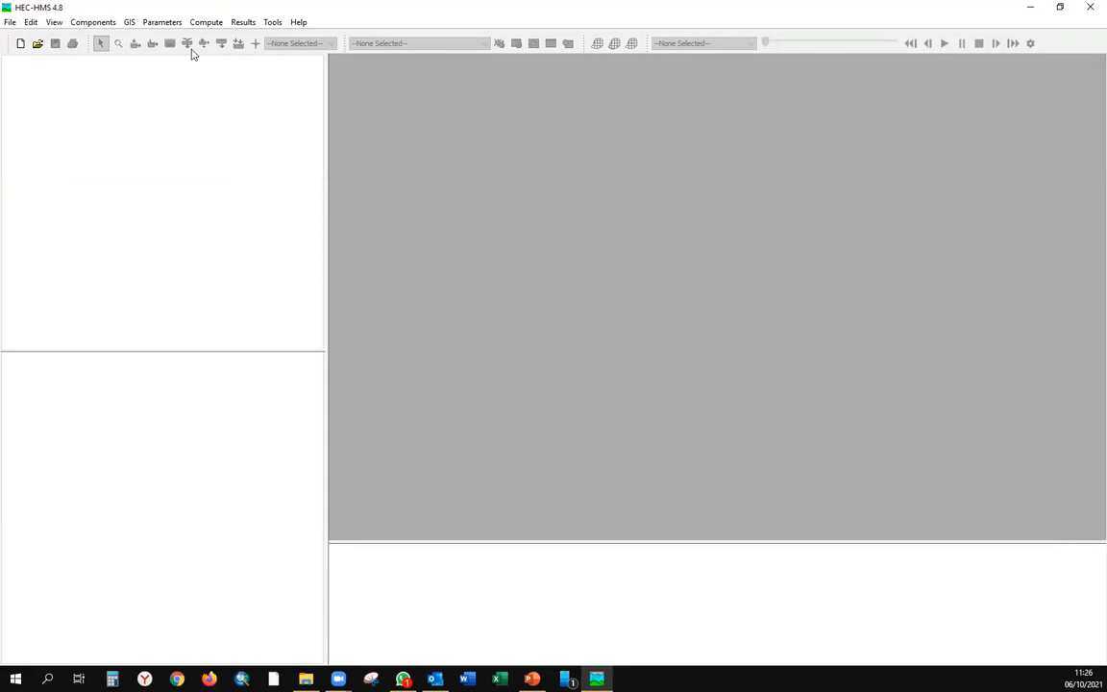
left_click(10, 22)
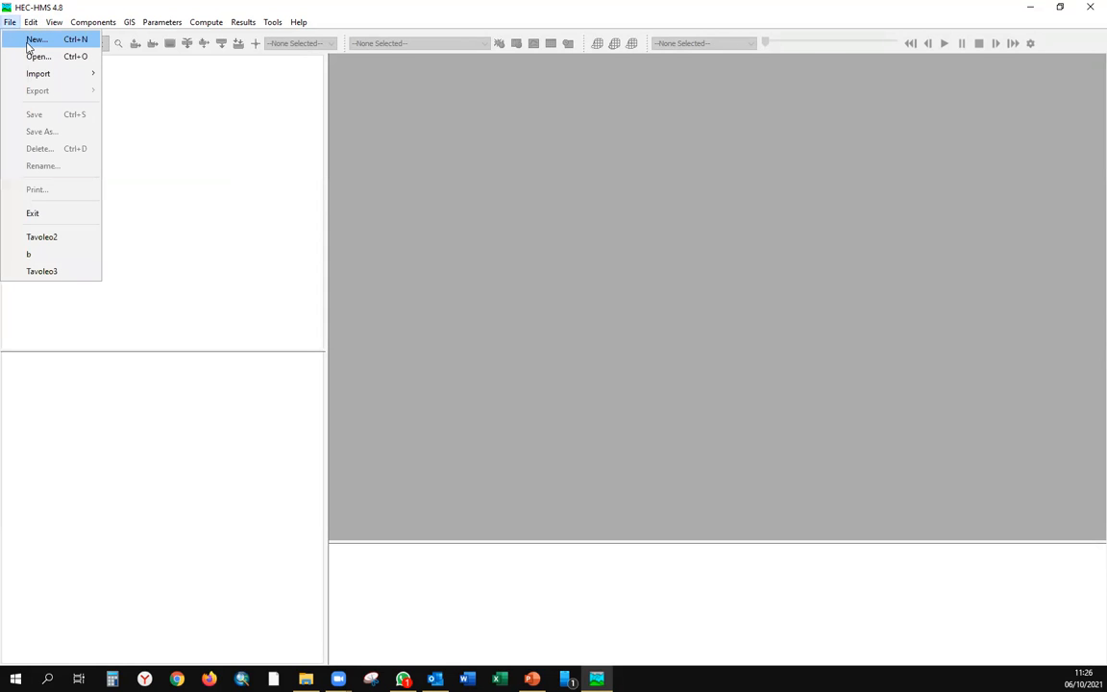
left_click(36, 40)
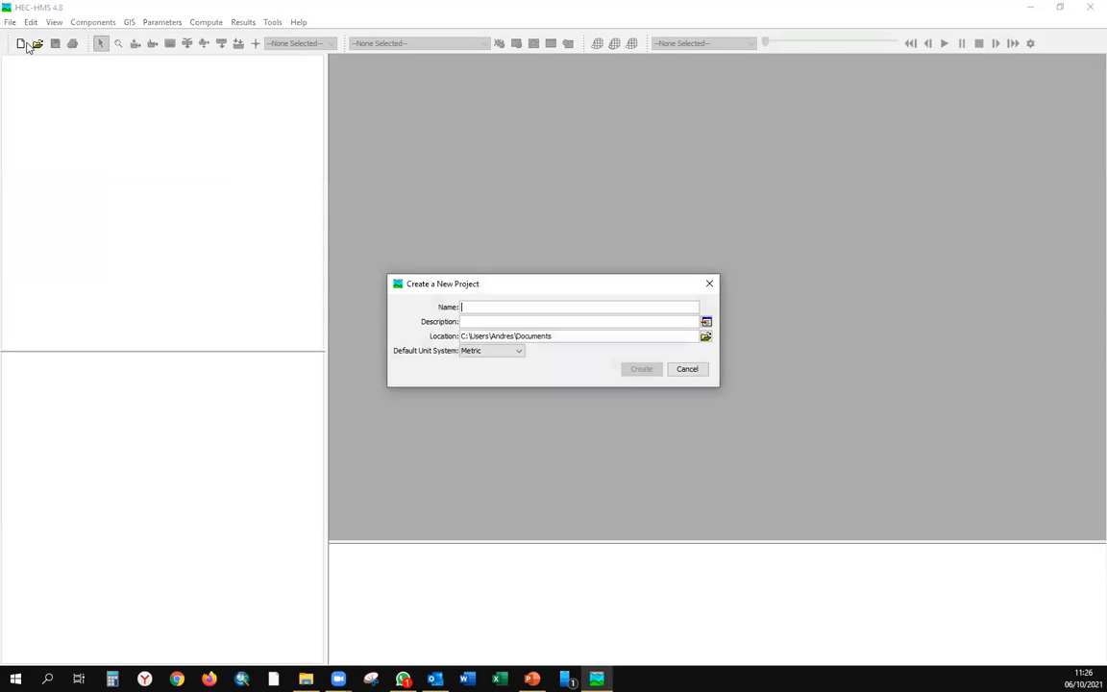
type("hp")
left_click(502, 320)
type("hp")
left_click(564, 337)
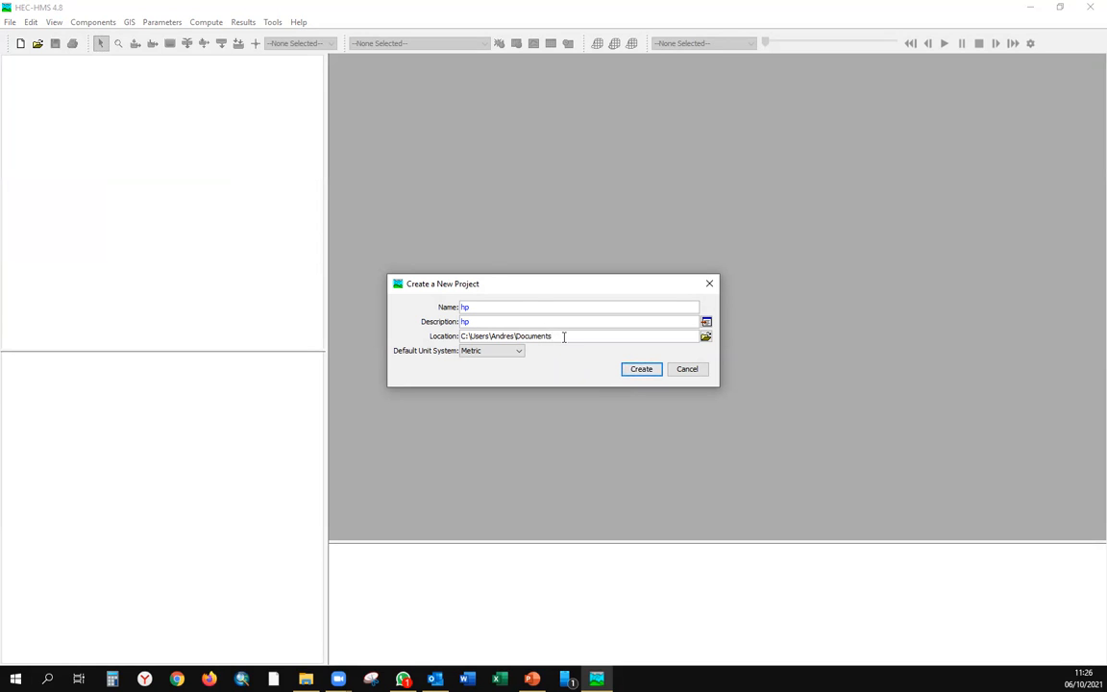
left_click(519, 354)
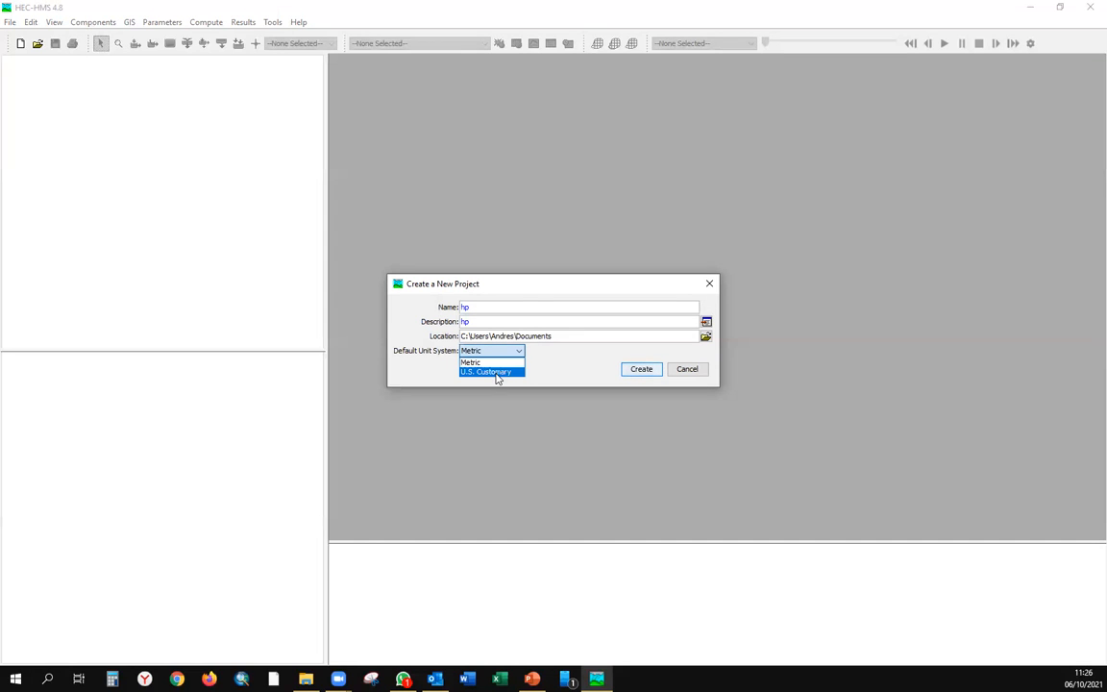
left_click(481, 362)
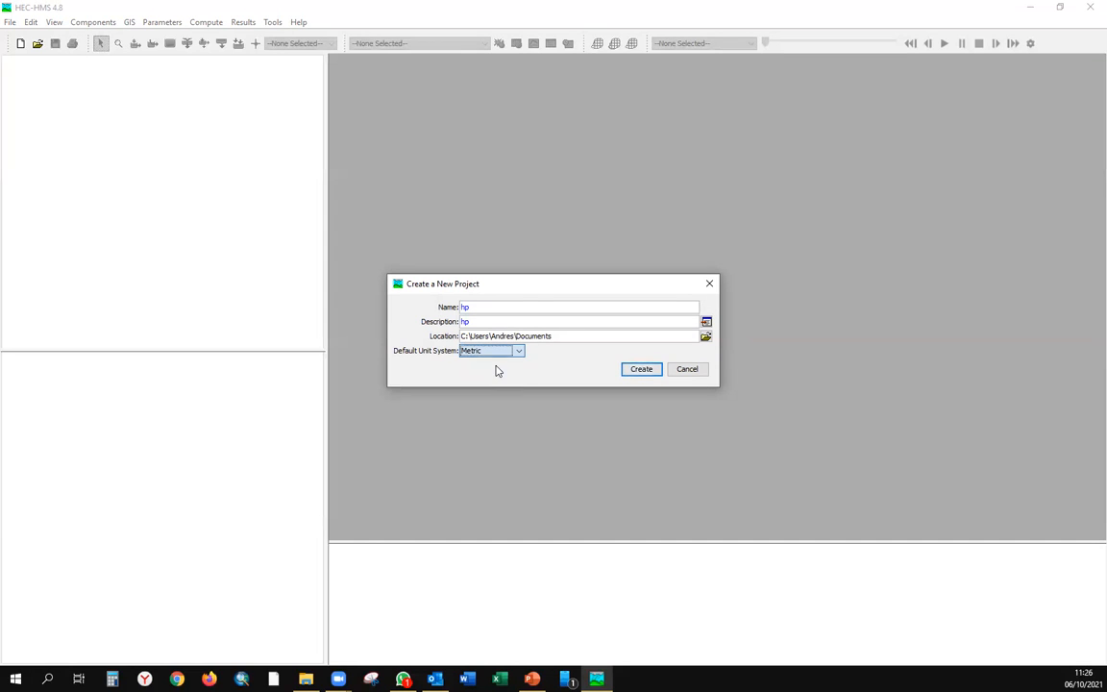
left_click(640, 369)
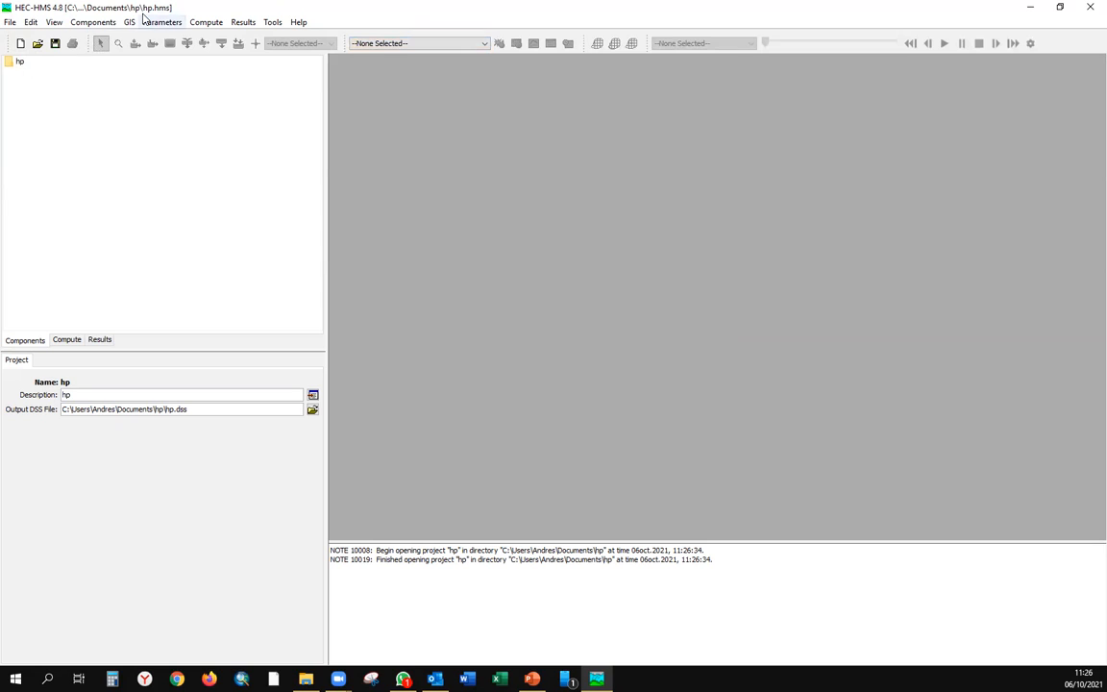
- Create a new basin model in the hp project, keeping the default name and no description
left_click(107, 22)
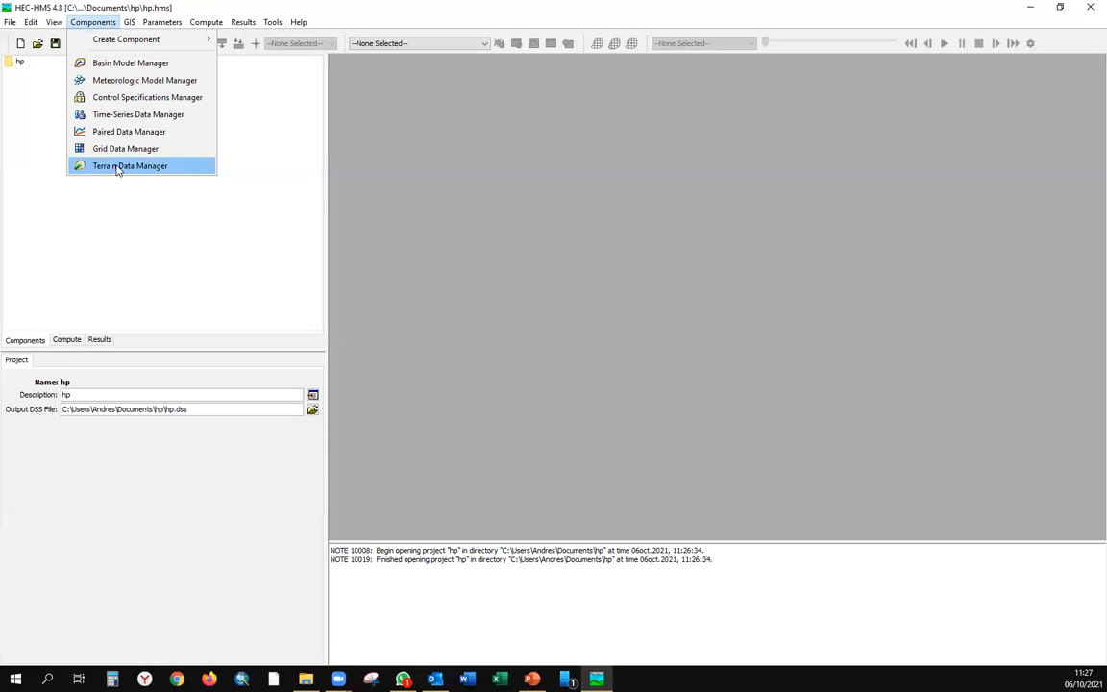
mouse_move(128, 22)
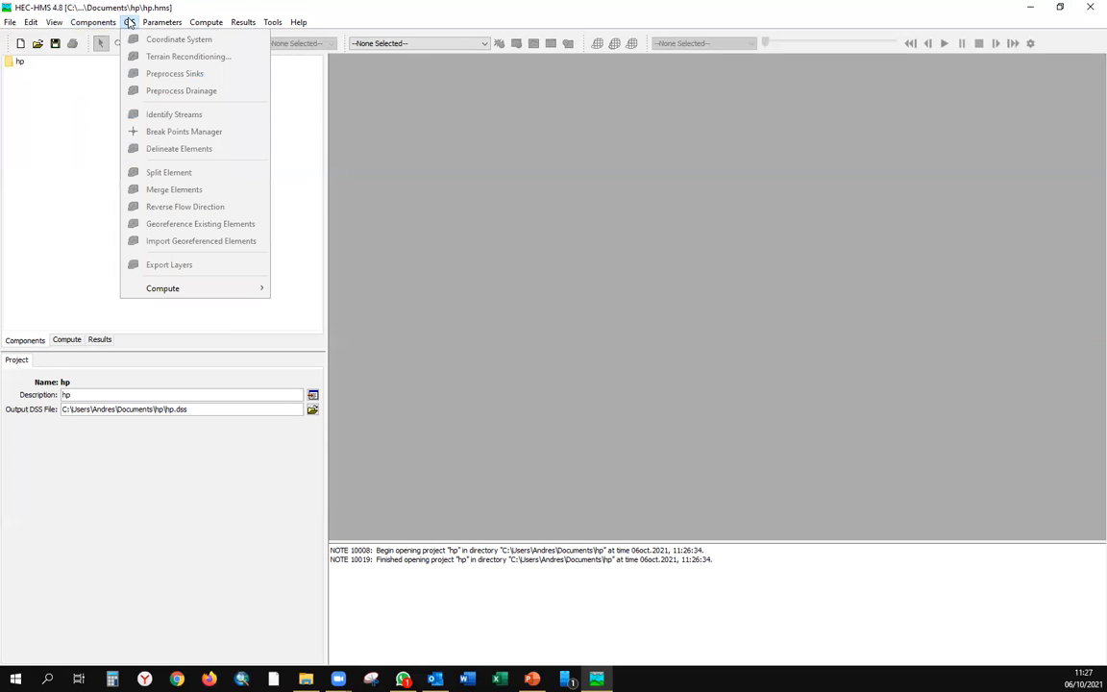
mouse_move(93, 22)
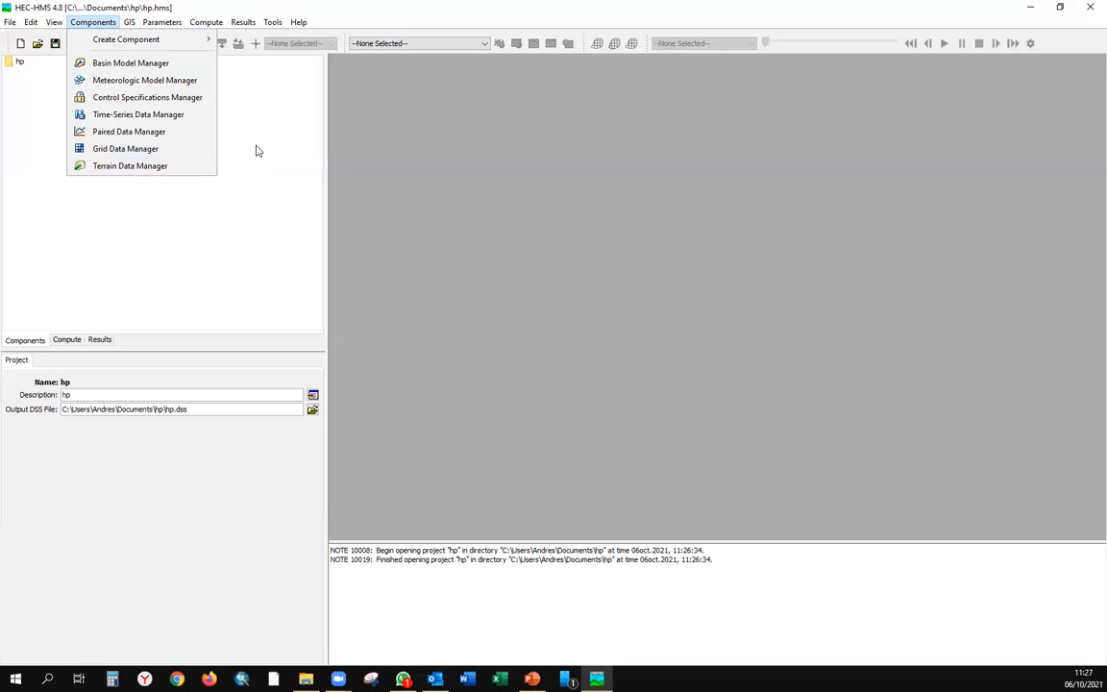
left_click(149, 70)
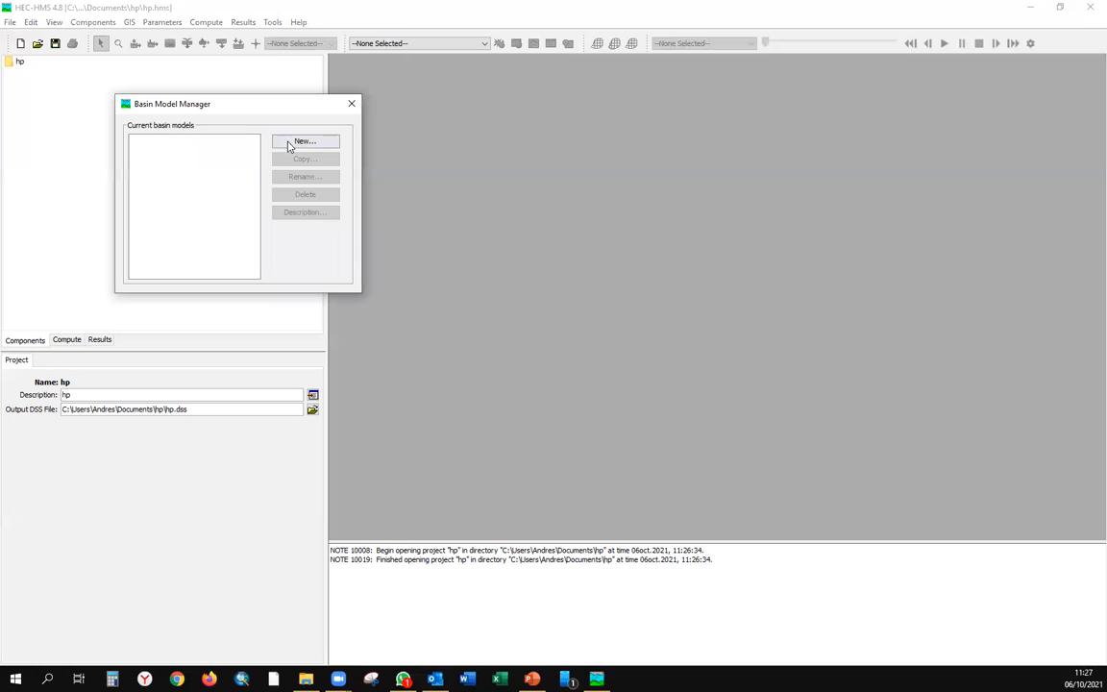
left_click(288, 143)
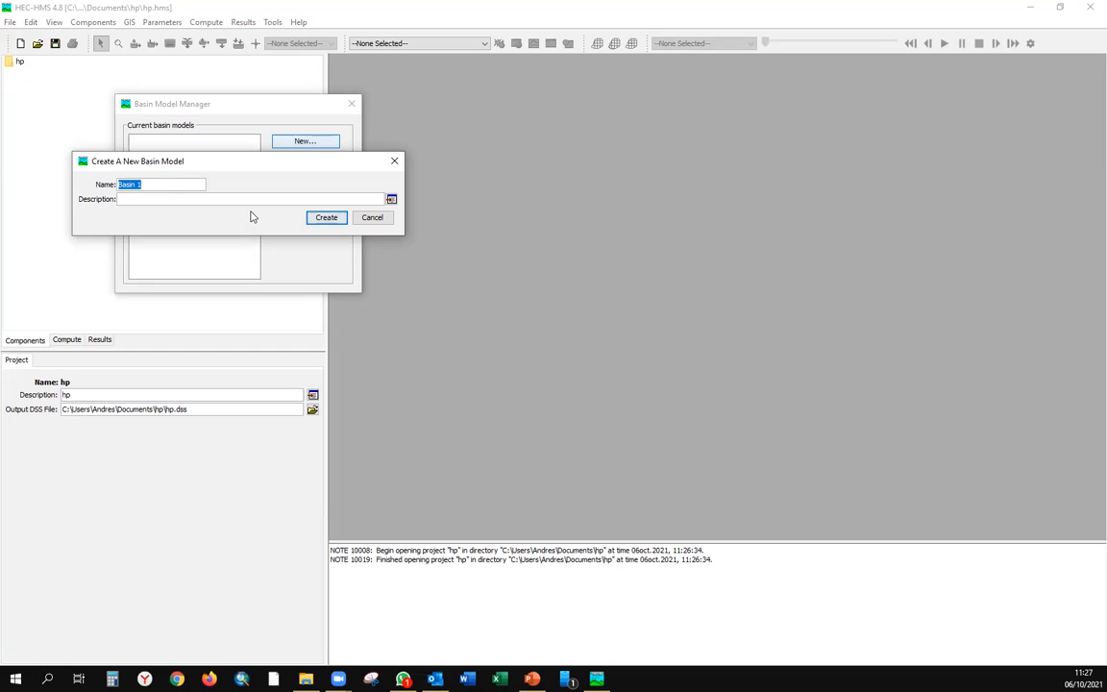
left_click(314, 219)
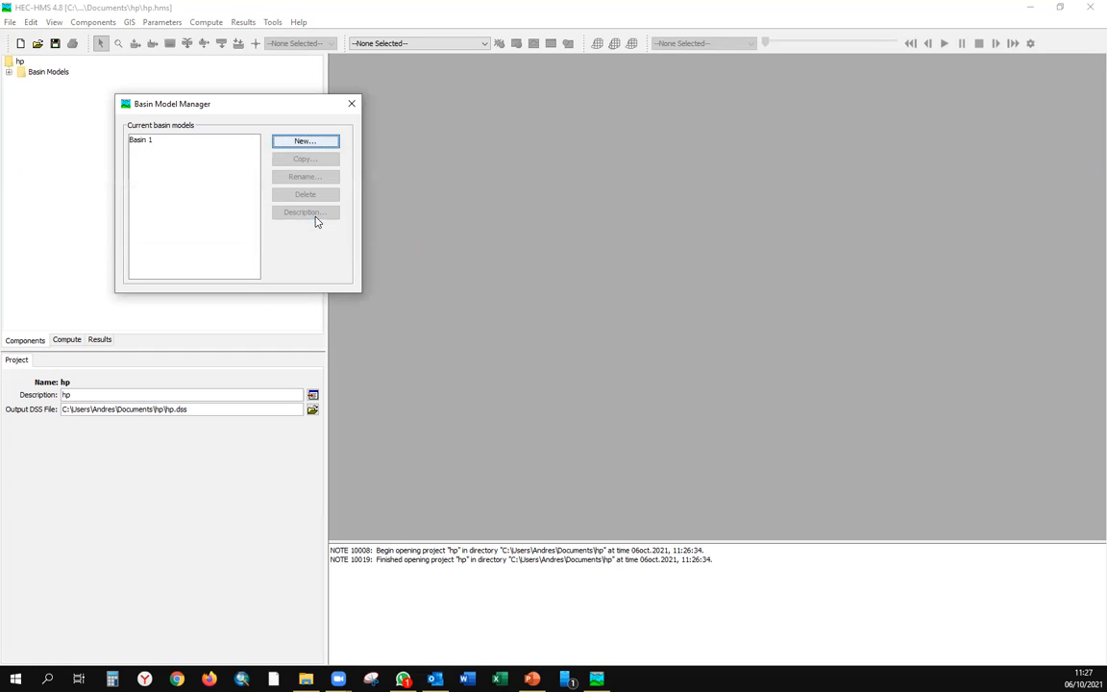
left_click(351, 104)
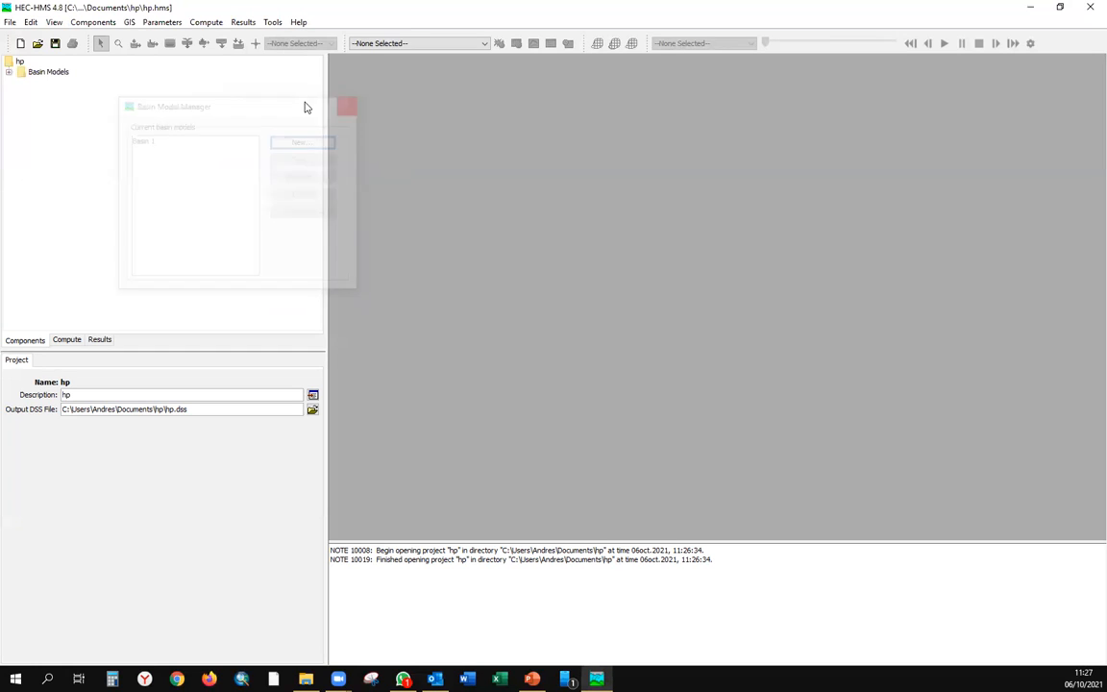
- Open the Basin 1 map and add two subbasin elements with default names, the second just above the first
left_click(9, 72)
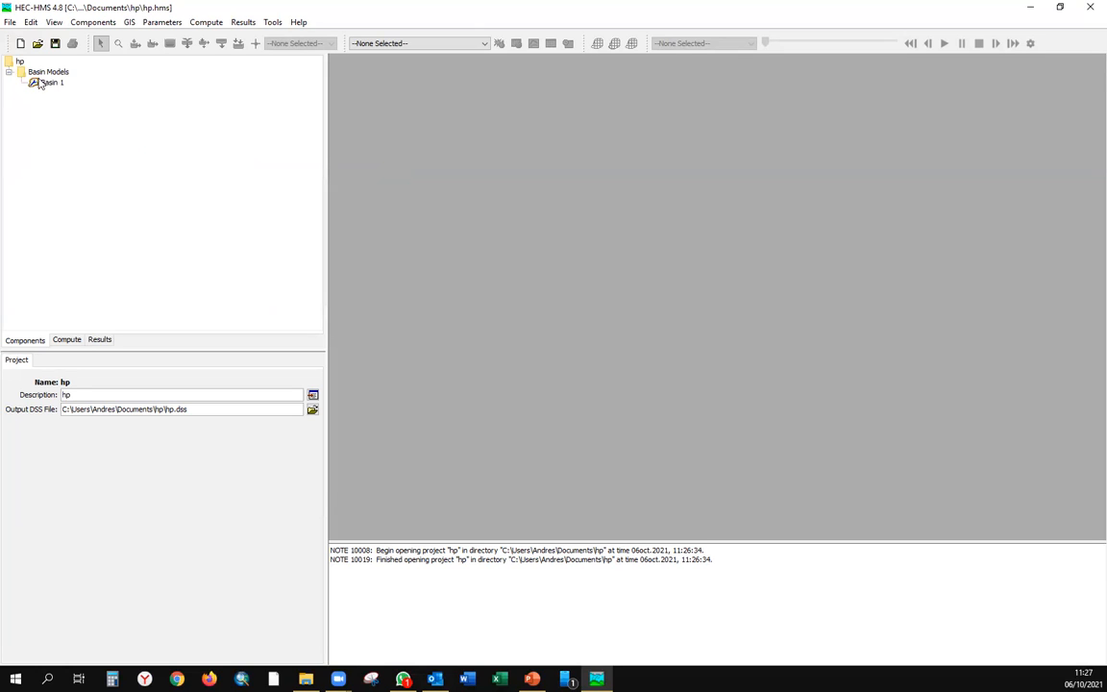
left_click(40, 82)
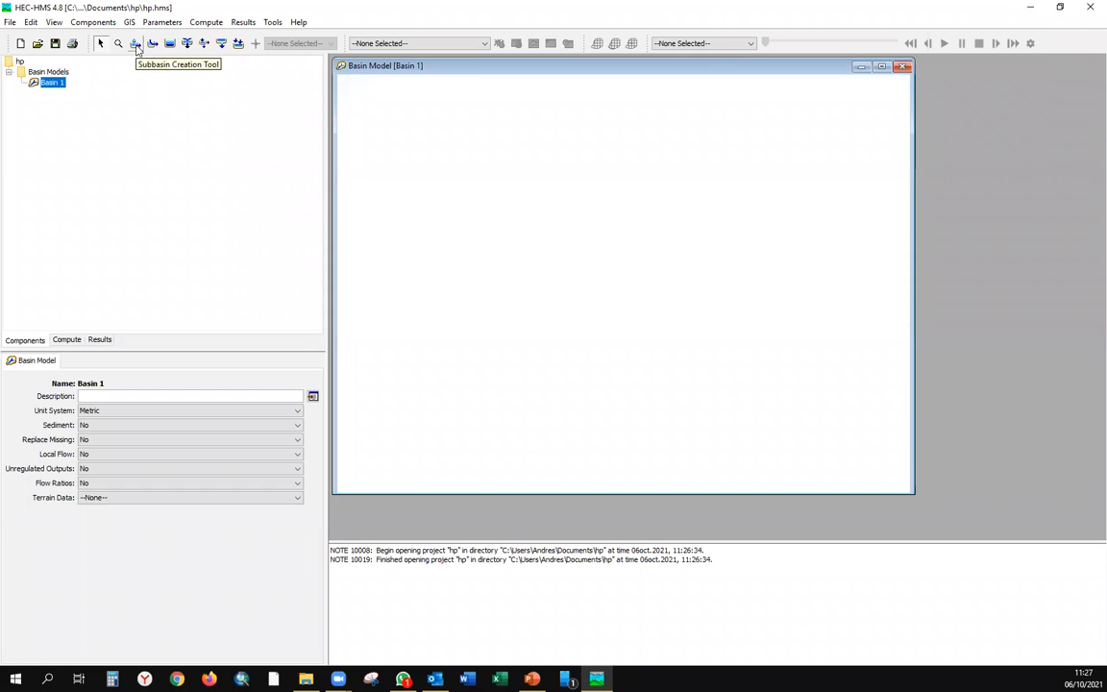
left_click(137, 48)
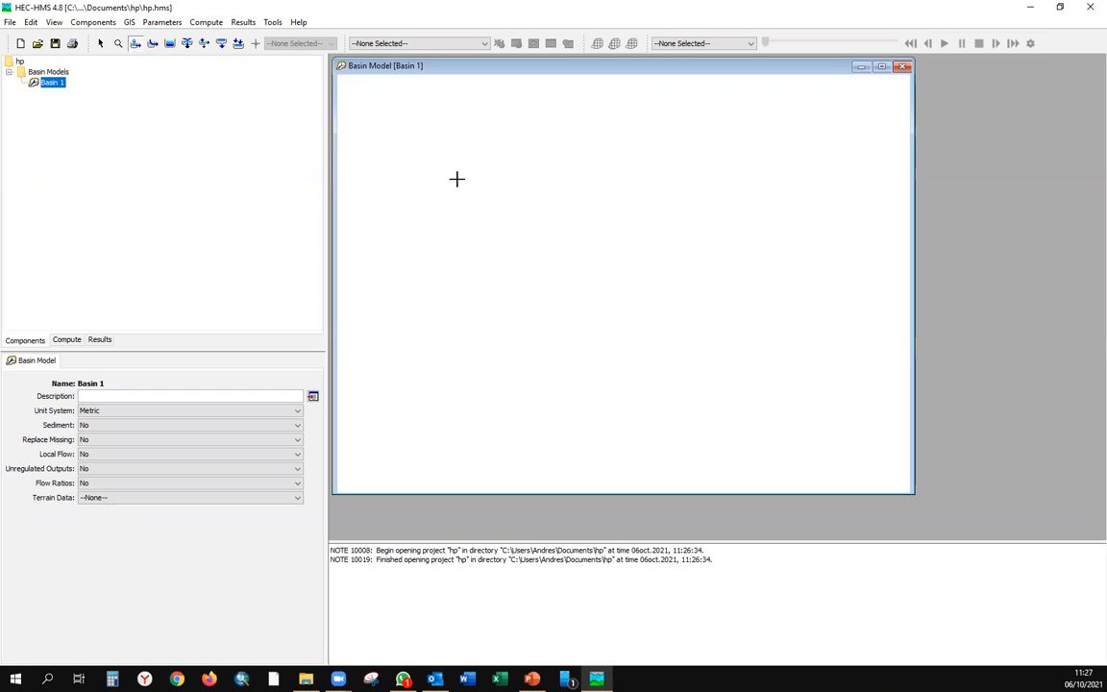
left_click(475, 207)
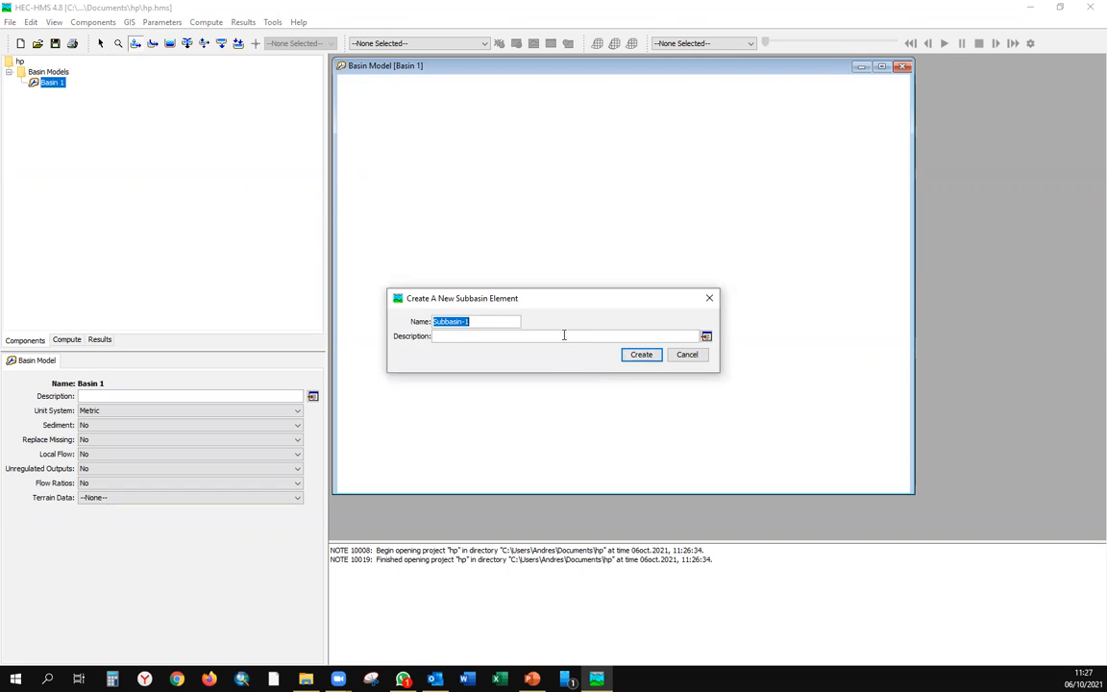
left_click(641, 354)
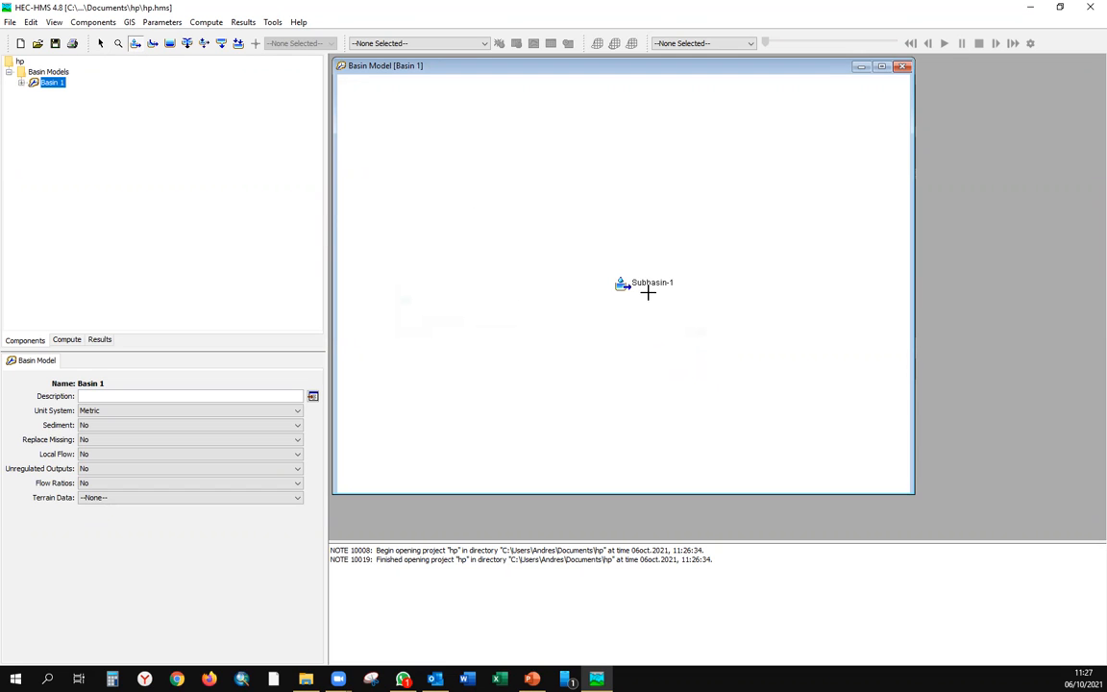
left_click(136, 47)
left_click(644, 215)
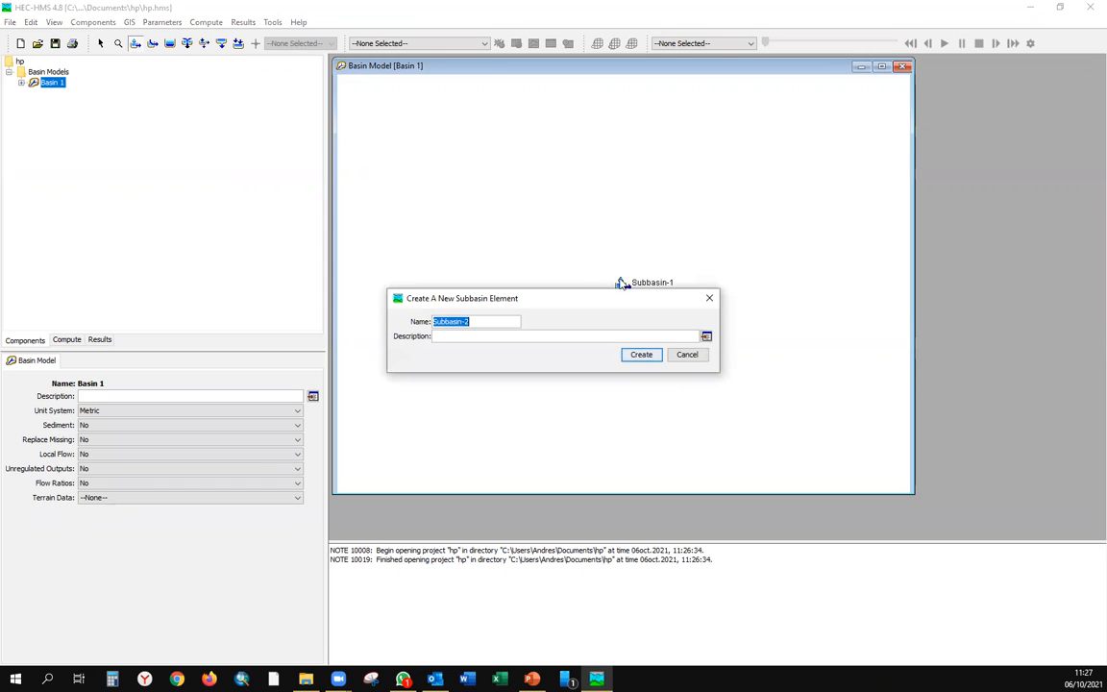
left_click(641, 355)
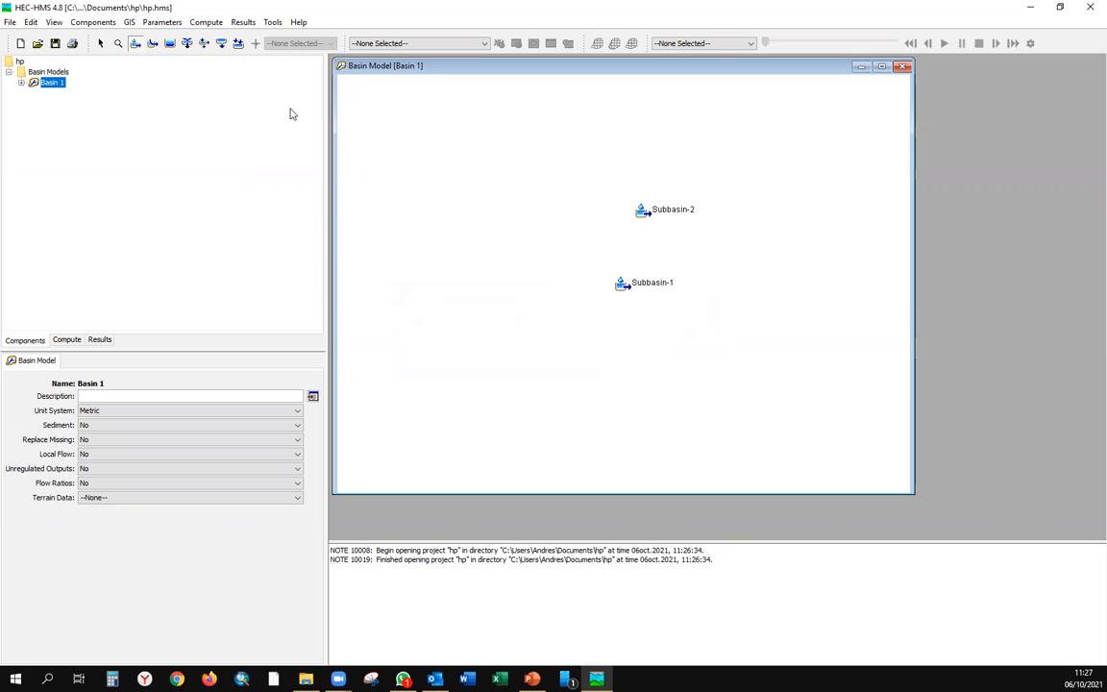
- Add a junction element with the default name on the basin map, to the right of the two subbasins
left_click(189, 48)
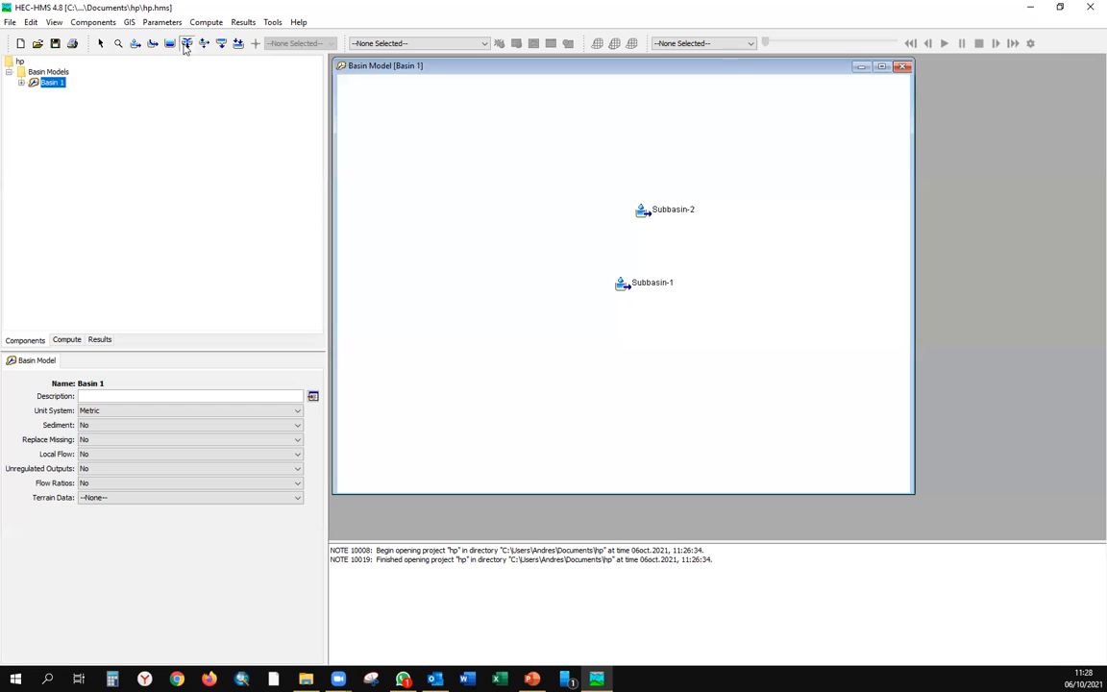
left_click(739, 255)
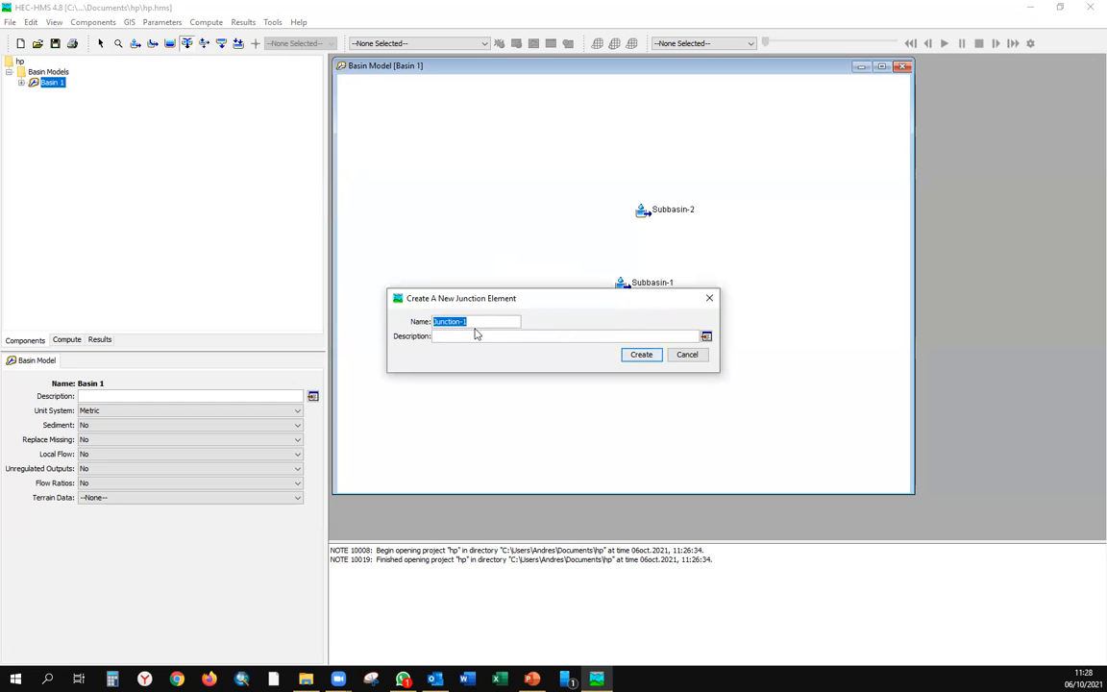
left_click(638, 355)
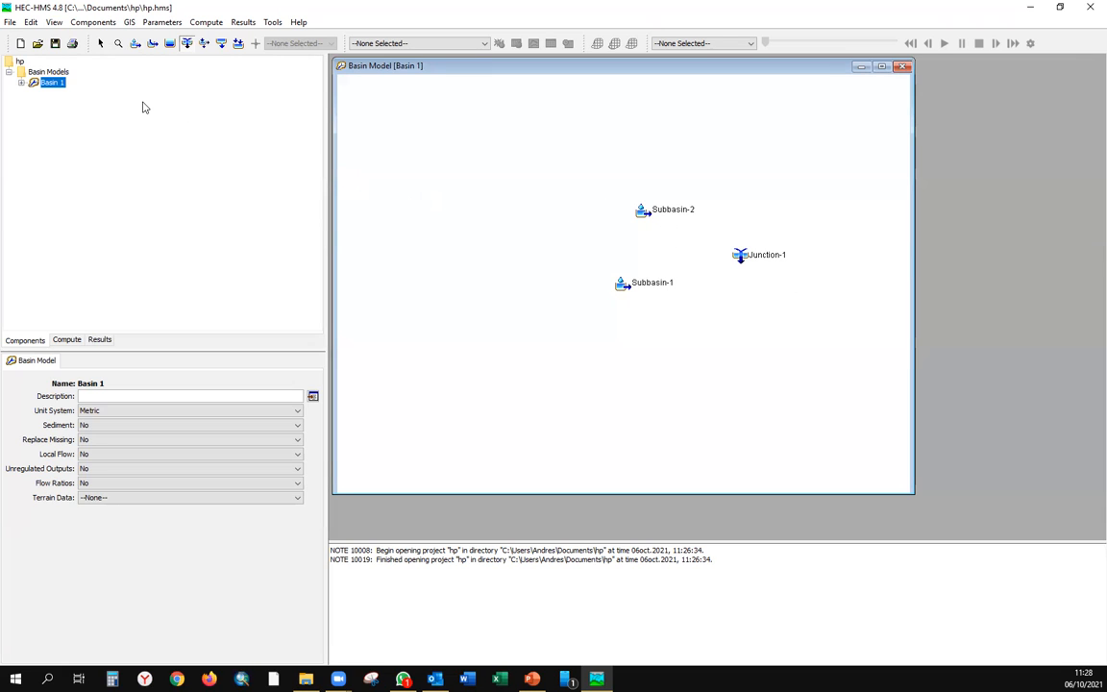
- Set Junction-1 as the downstream element of Subbasin-1
left_click(21, 83)
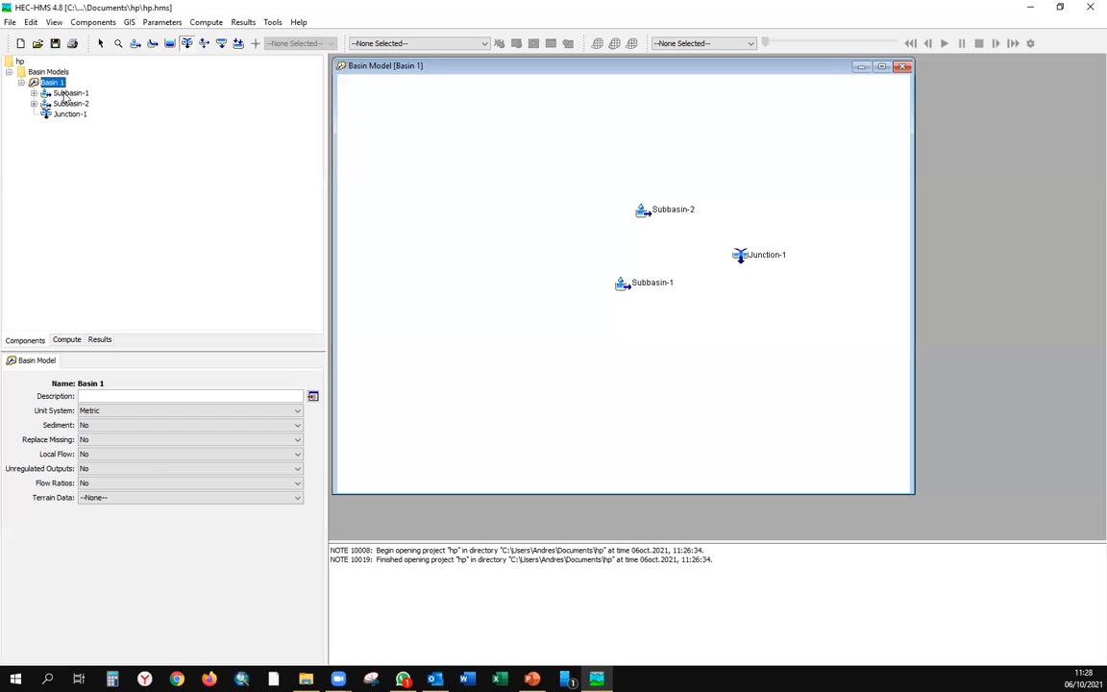
left_click(67, 93)
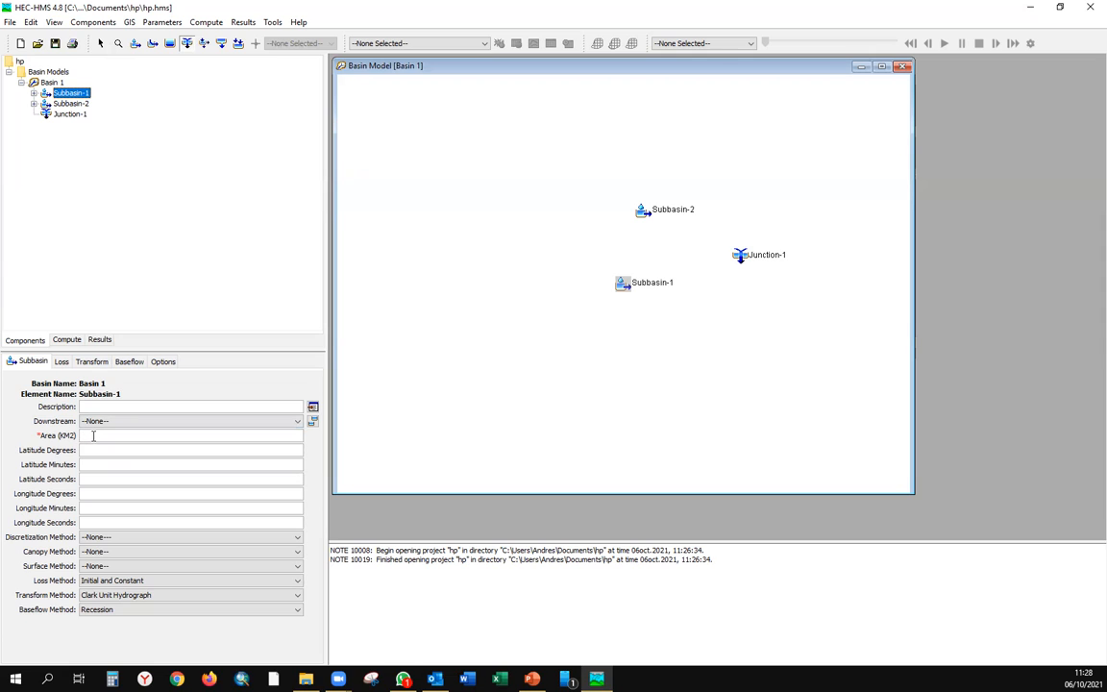
left_click(296, 424)
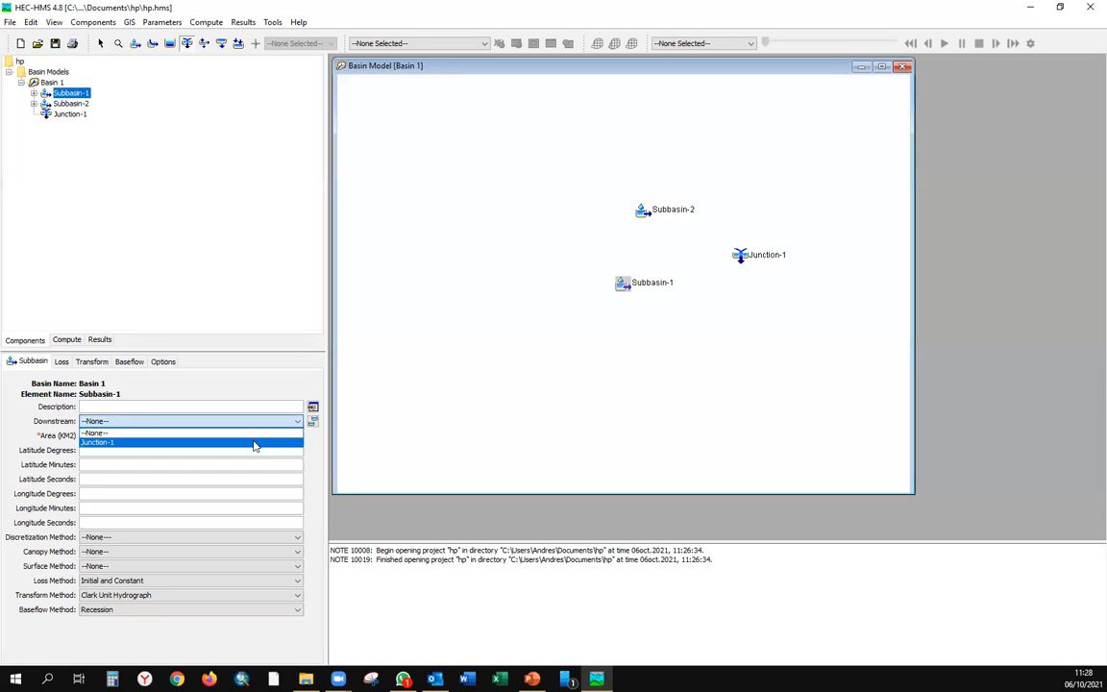
left_click(255, 441)
left_click(242, 407)
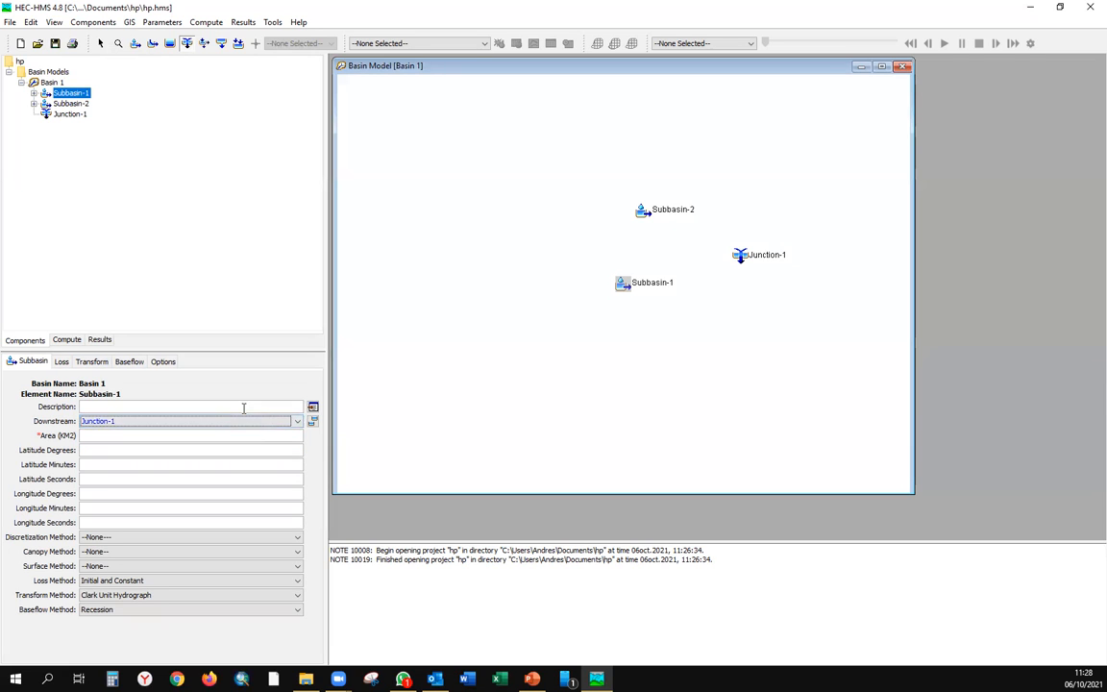
- Set Junction-1 as the downstream element of Subbasin-2
left_click(70, 103)
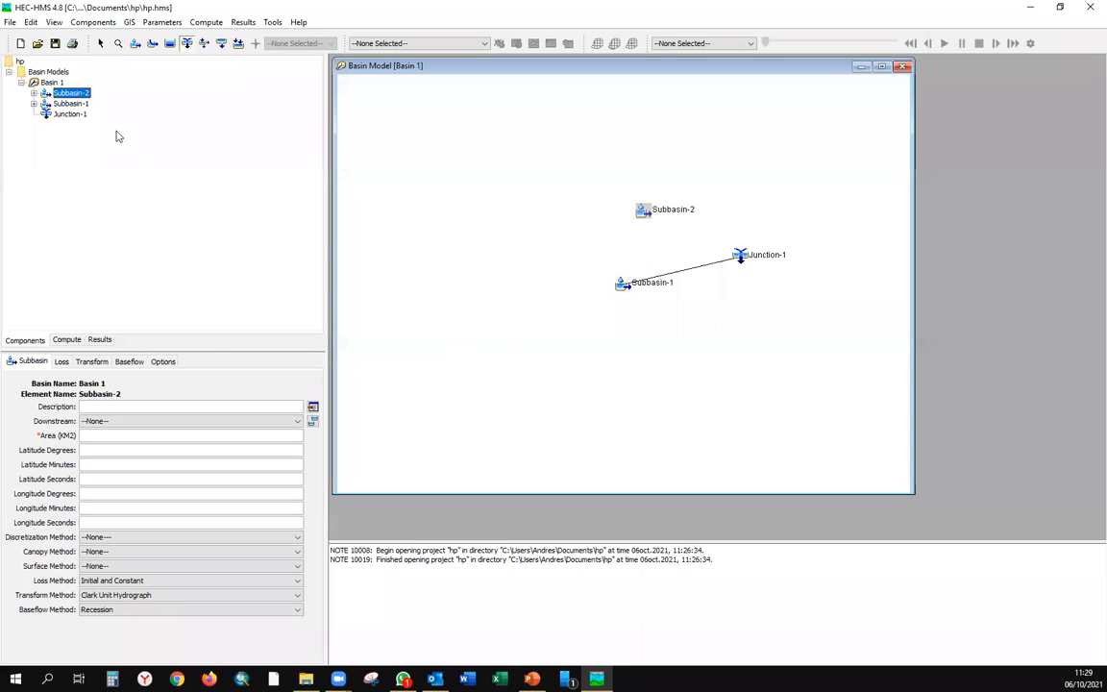
left_click(298, 425)
left_click(111, 441)
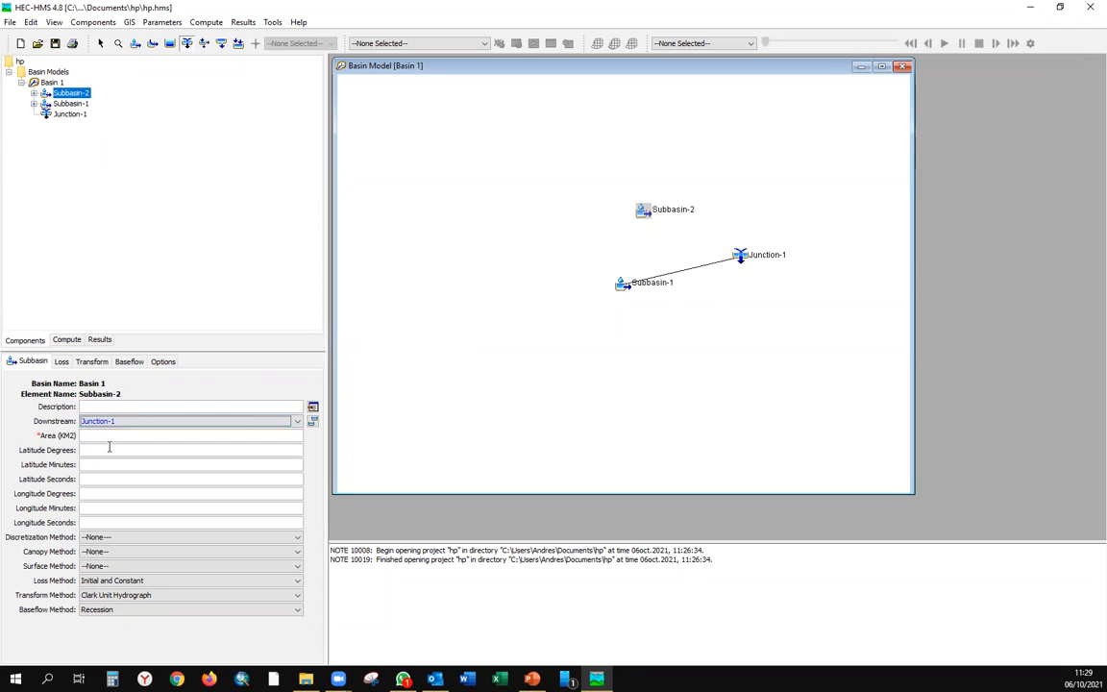
- Examine the discretization methods available for Subbasin-1
left_click(77, 105)
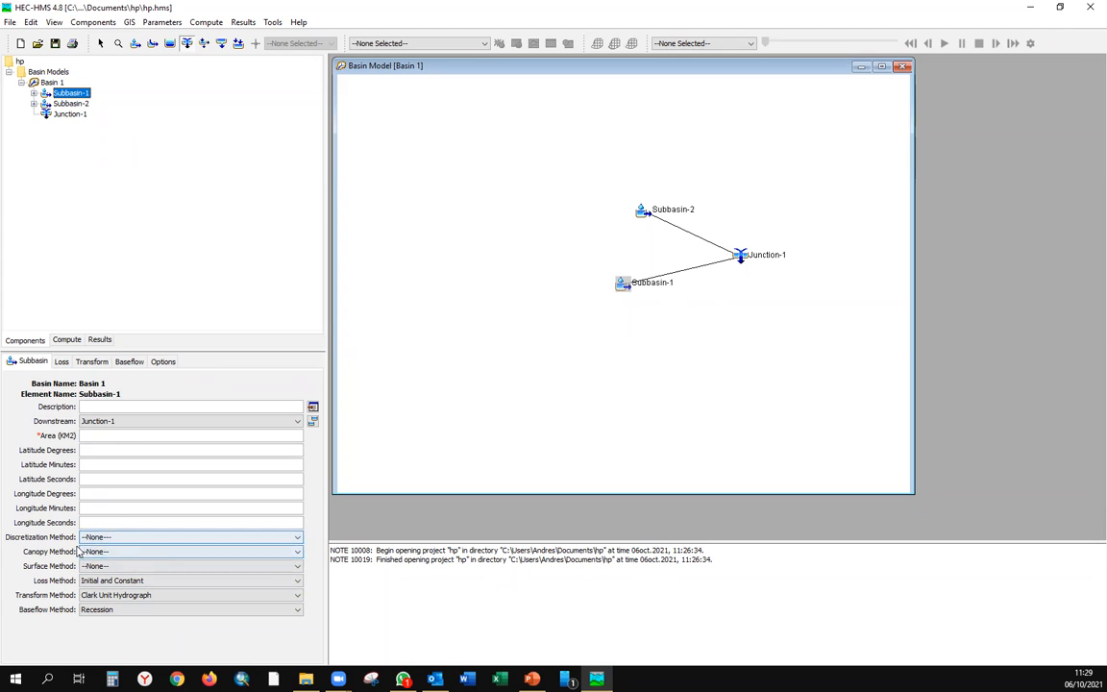
left_click(296, 539)
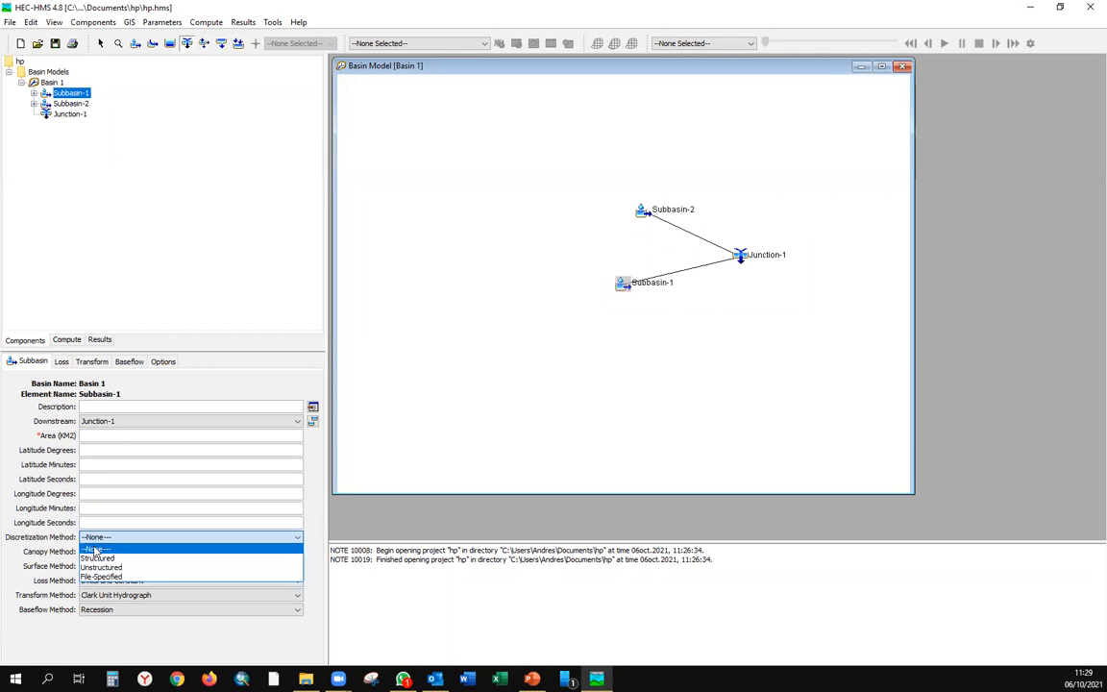
key("Down")
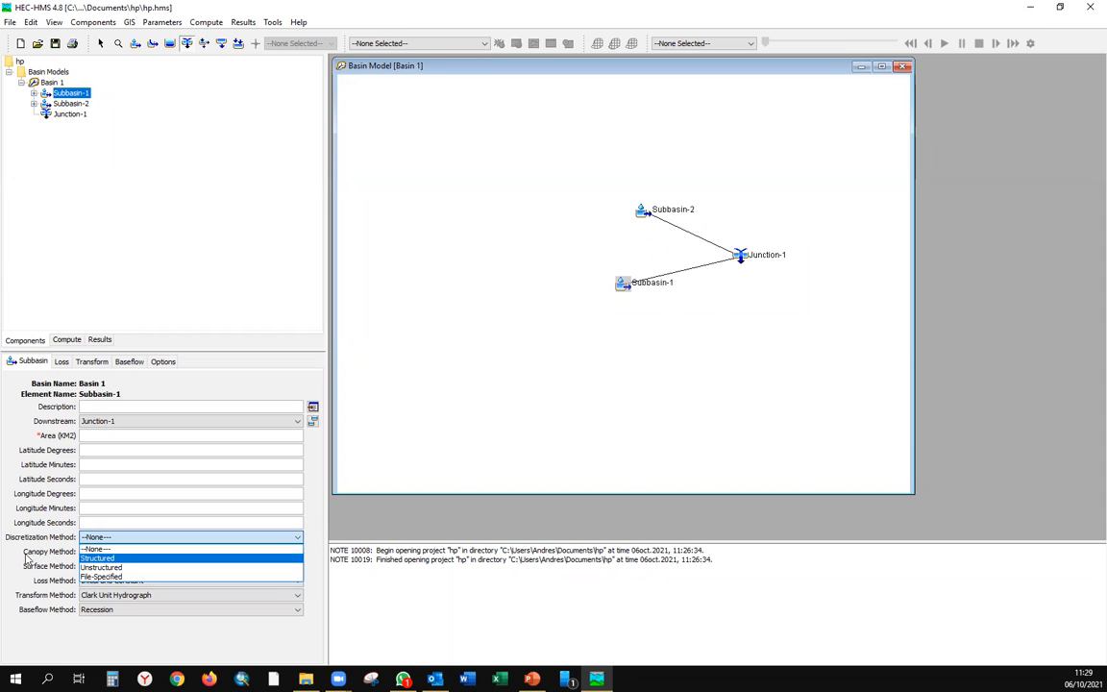
key("Escape")
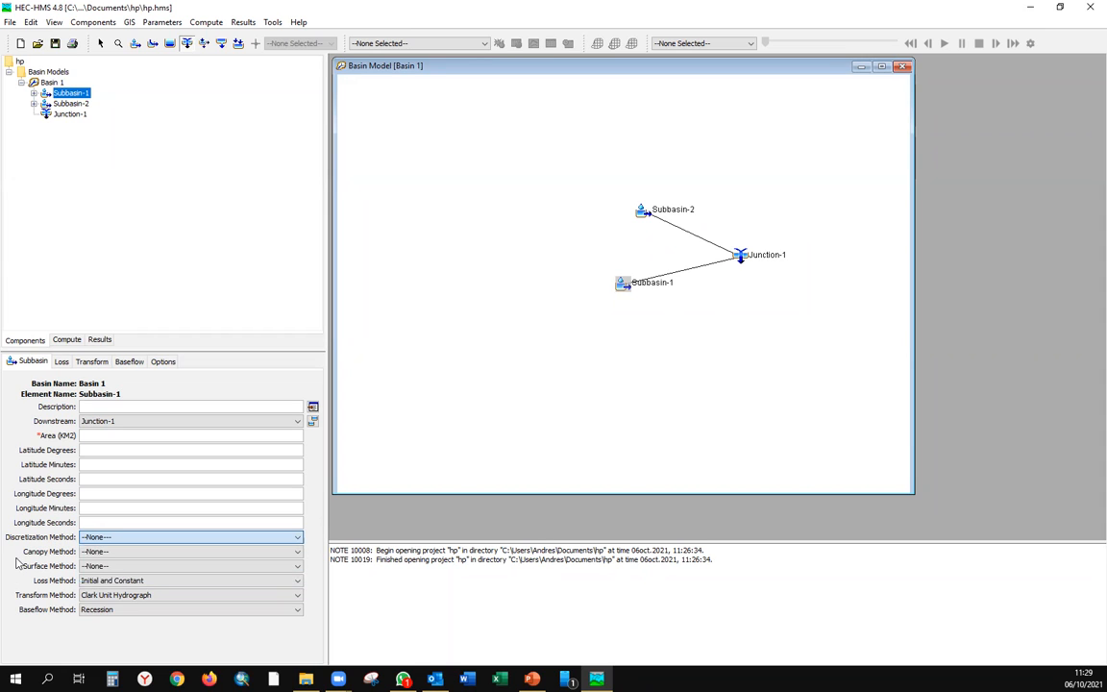
left_click(294, 539)
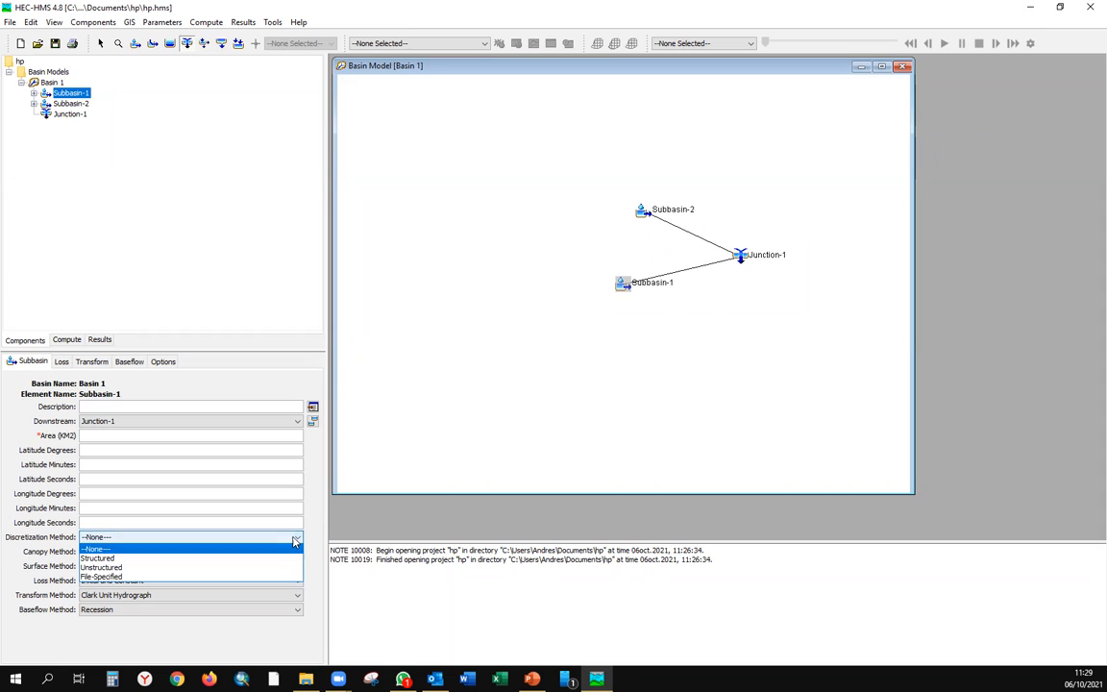
left_click(294, 539)
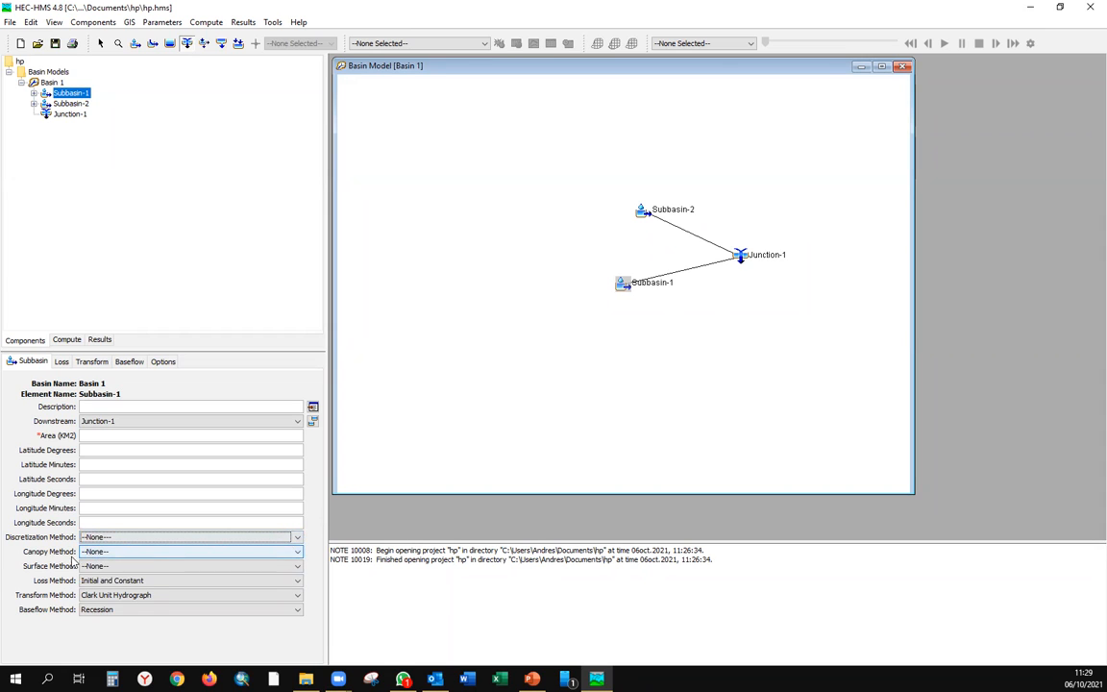
- Set the canopy method of Subbasin-1 to Simple Canopy and accept the method change
left_click(296, 553)
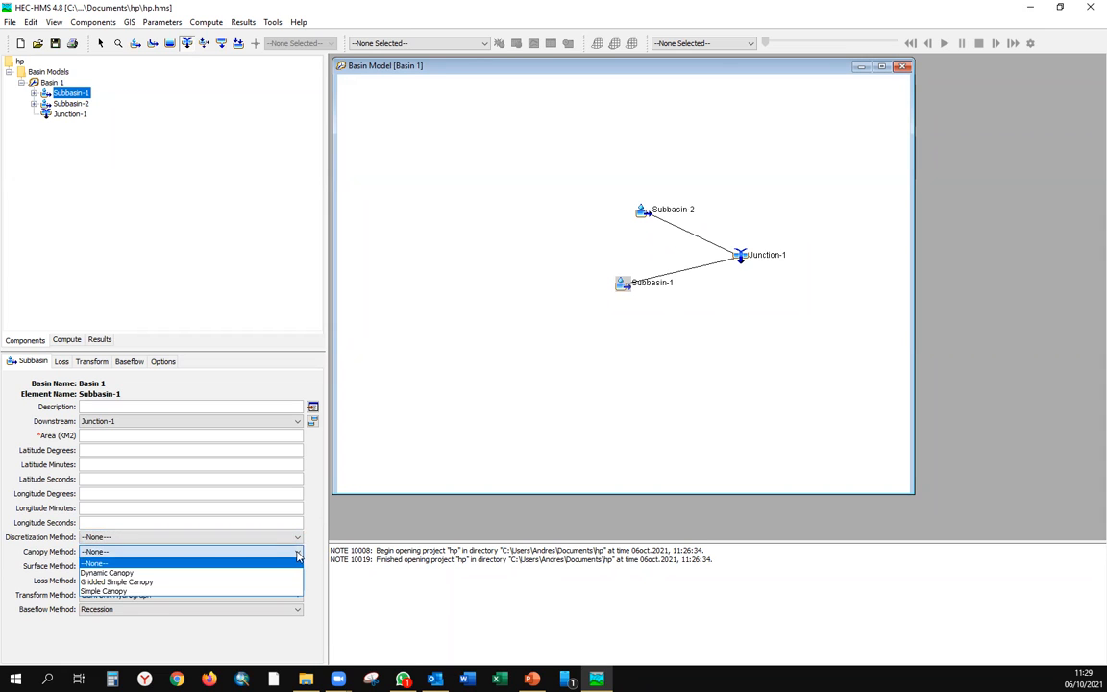
left_click(139, 592)
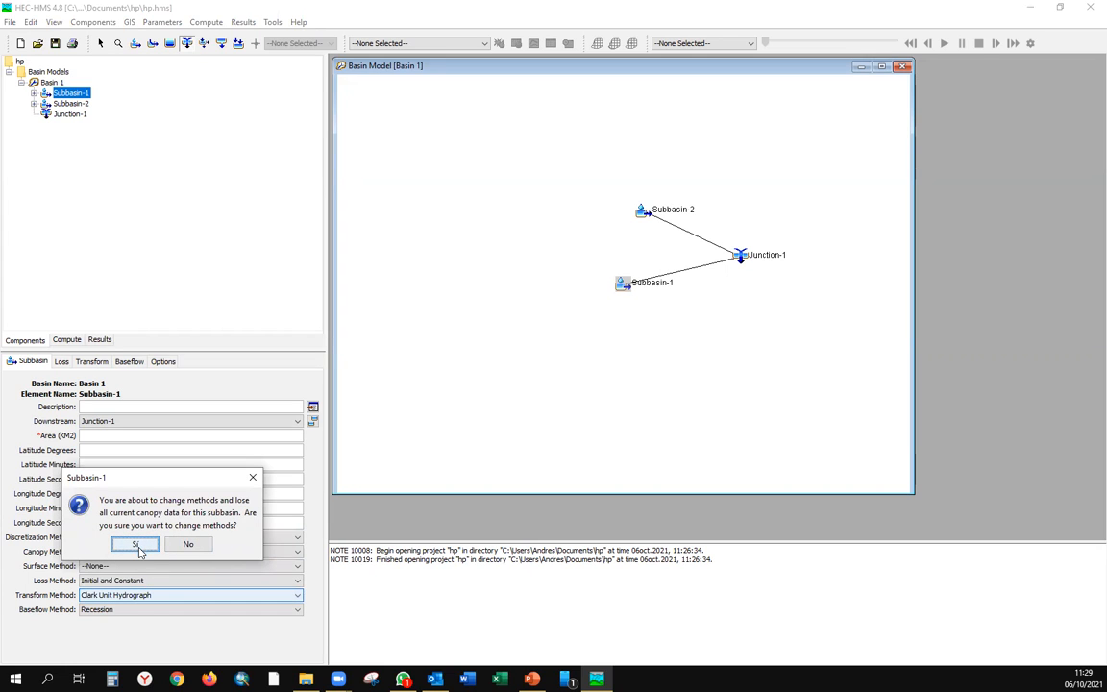
left_click(137, 545)
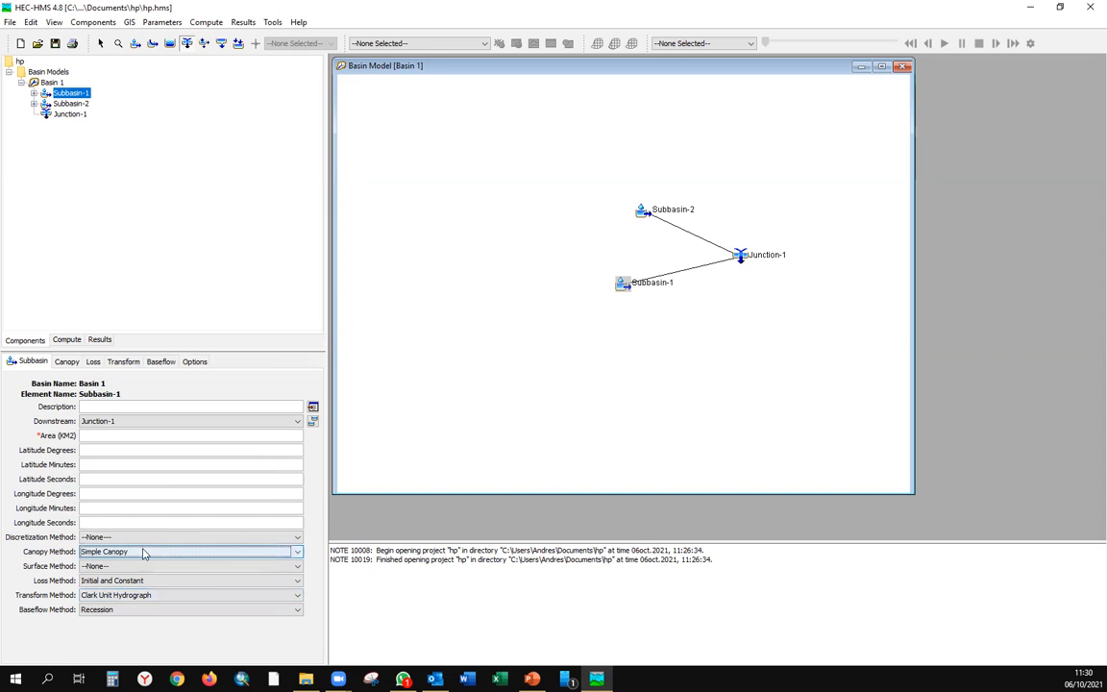
- Check Subbasin-2's settings, return to Subbasin-1 and change its canopy method to Dynamic Canopy, accepting the method change
left_click(71, 104)
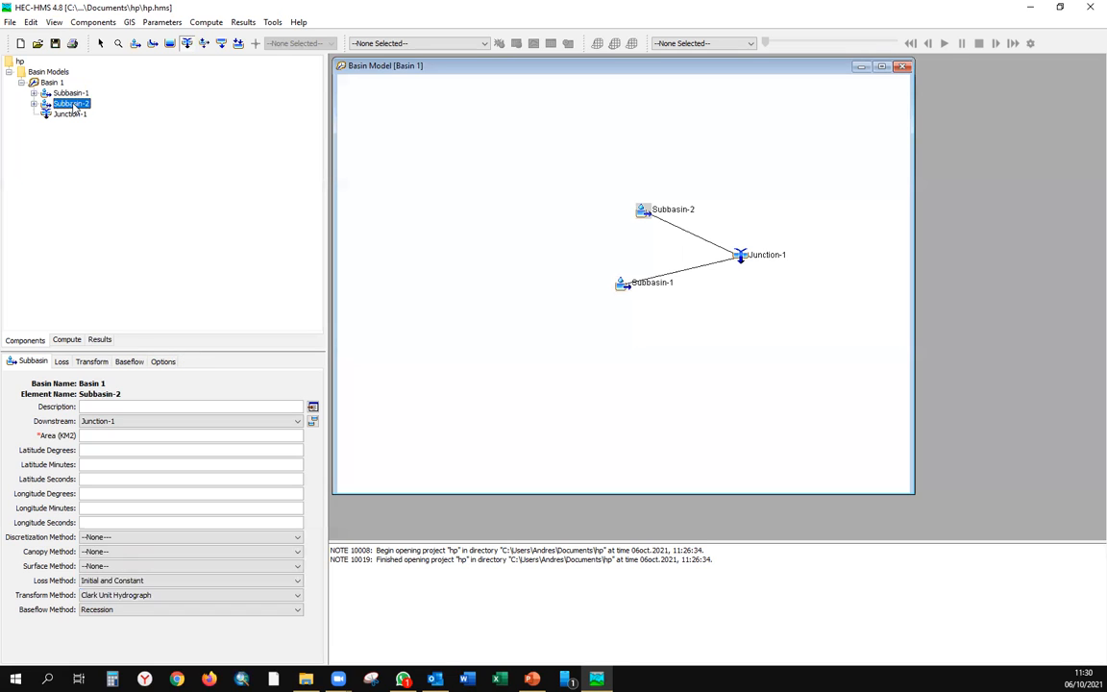
left_click(72, 94)
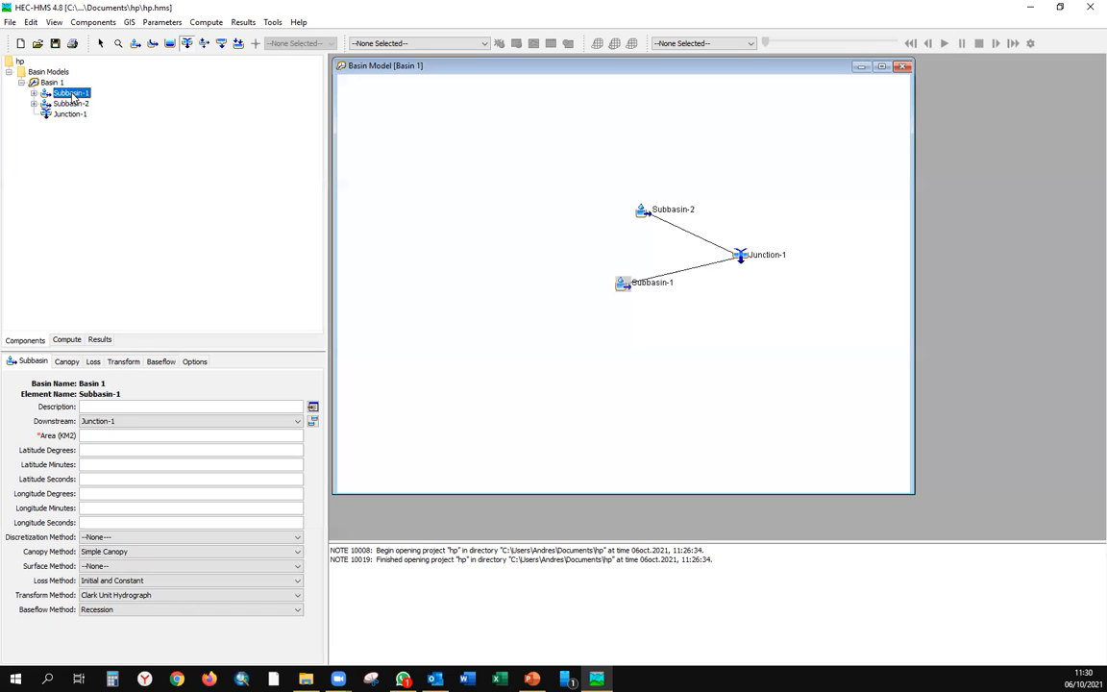
left_click(289, 551)
left_click(202, 581)
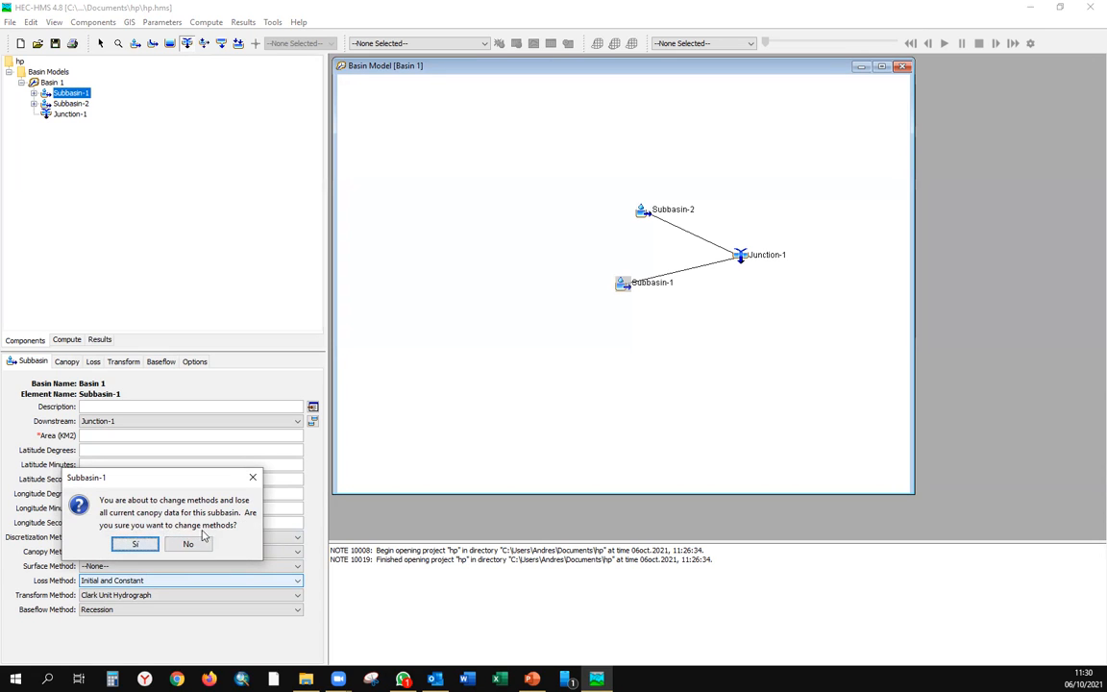
left_click(136, 544)
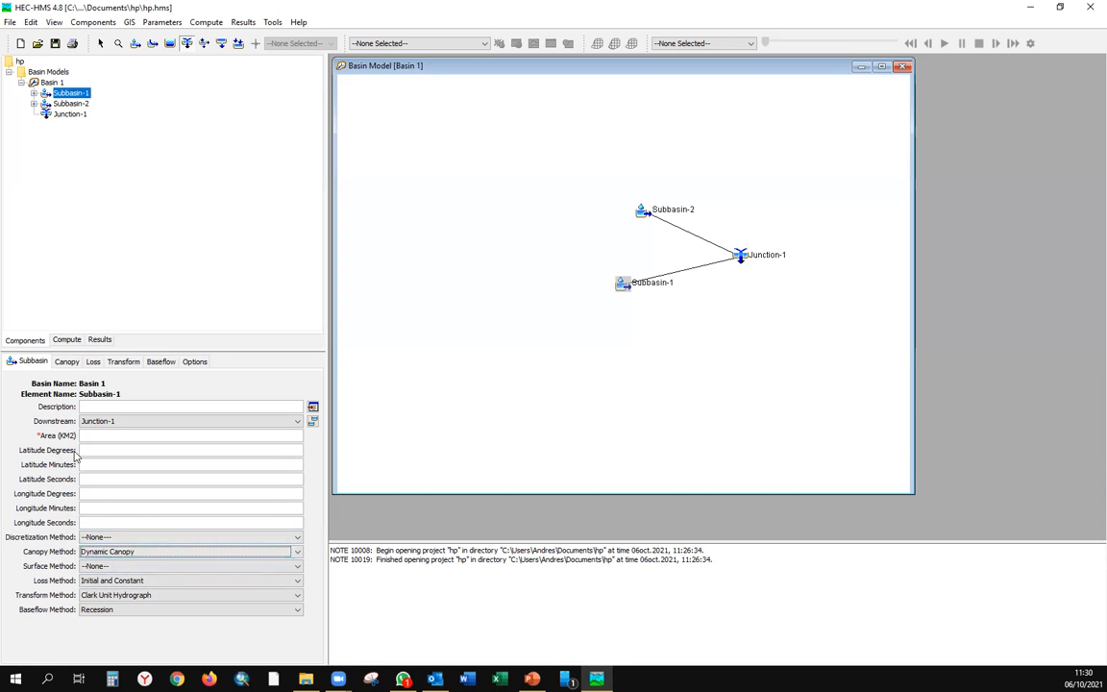
- Set the canopy method of Subbasin-2 to Dynamic Canopy and accept the method change
left_click(69, 103)
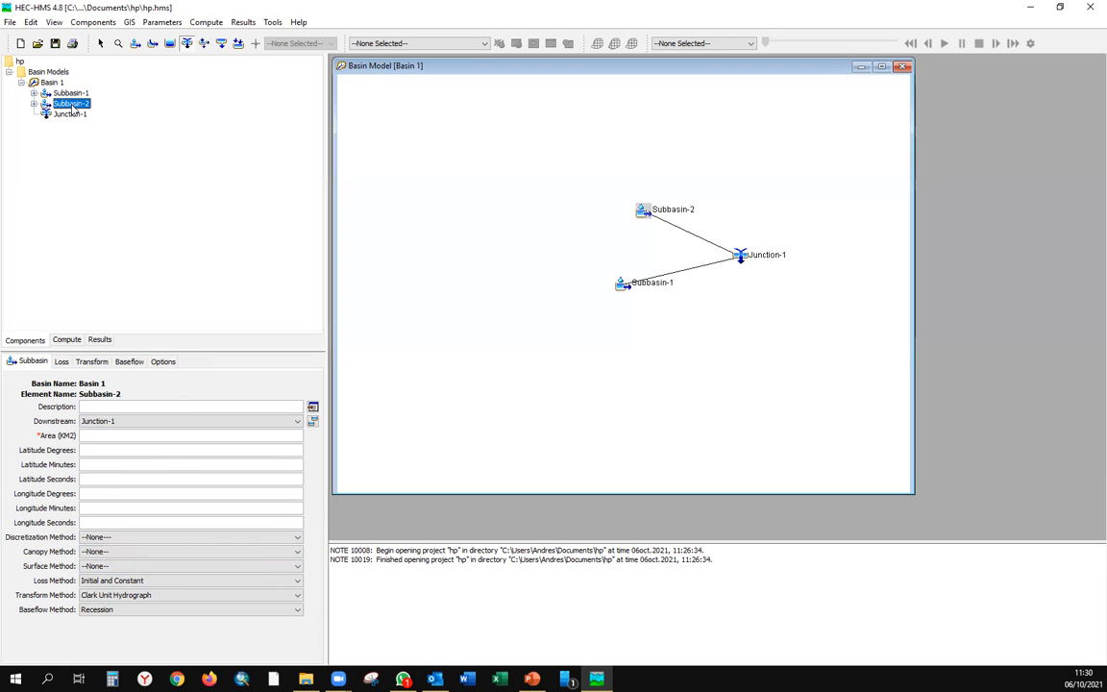
left_click(297, 551)
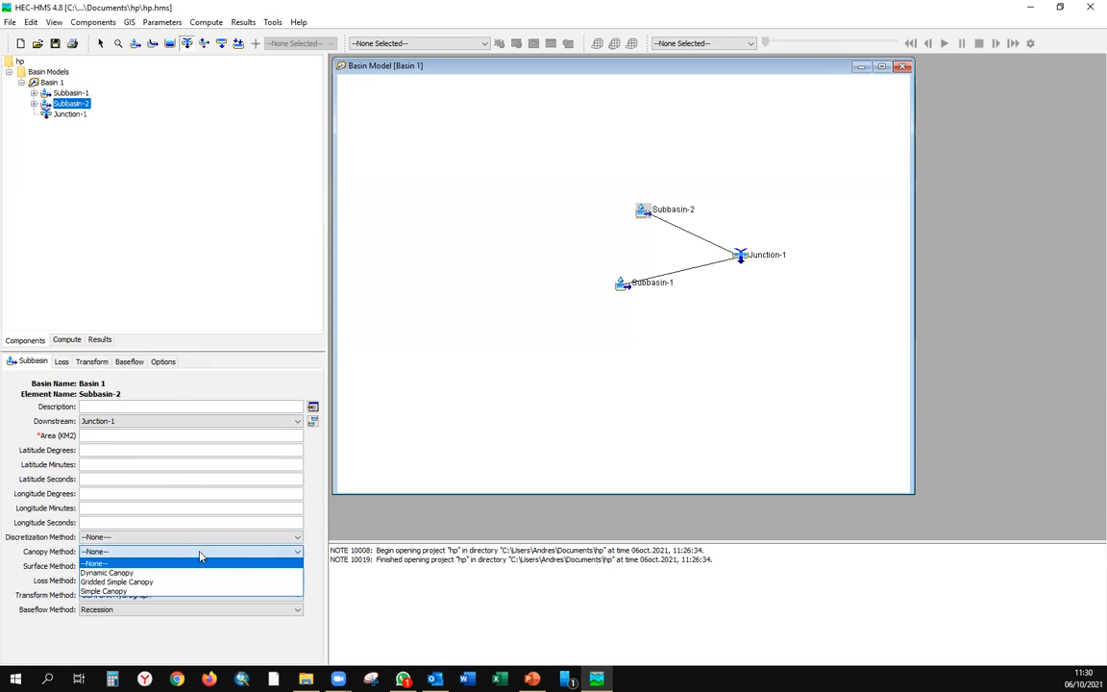
left_click(143, 574)
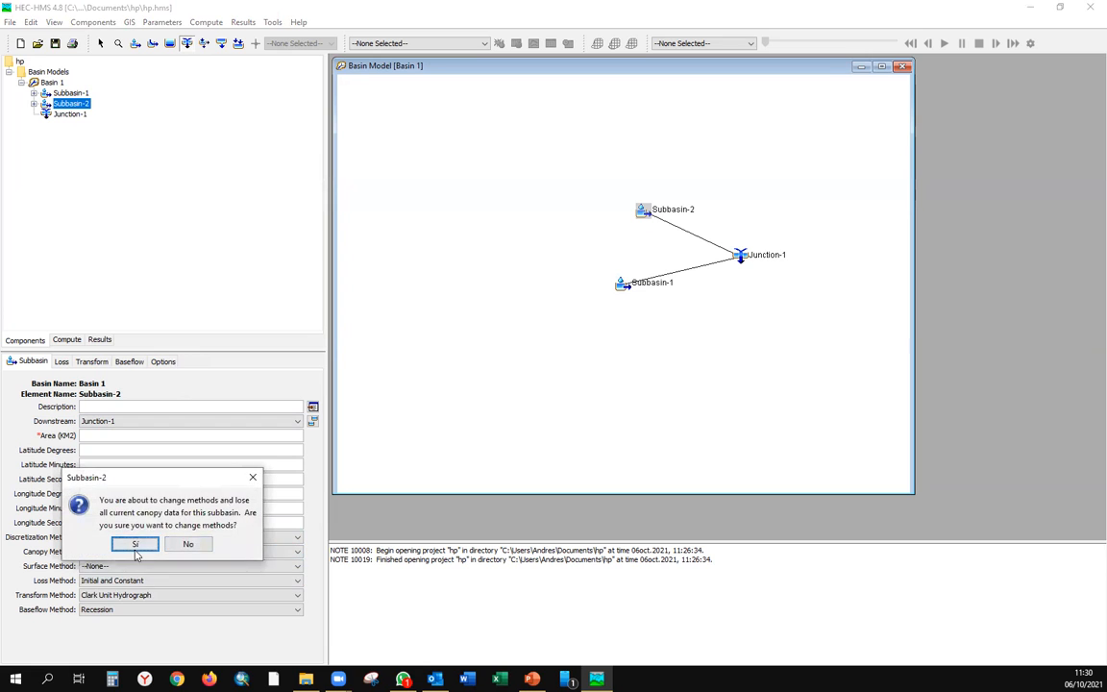
left_click(123, 496)
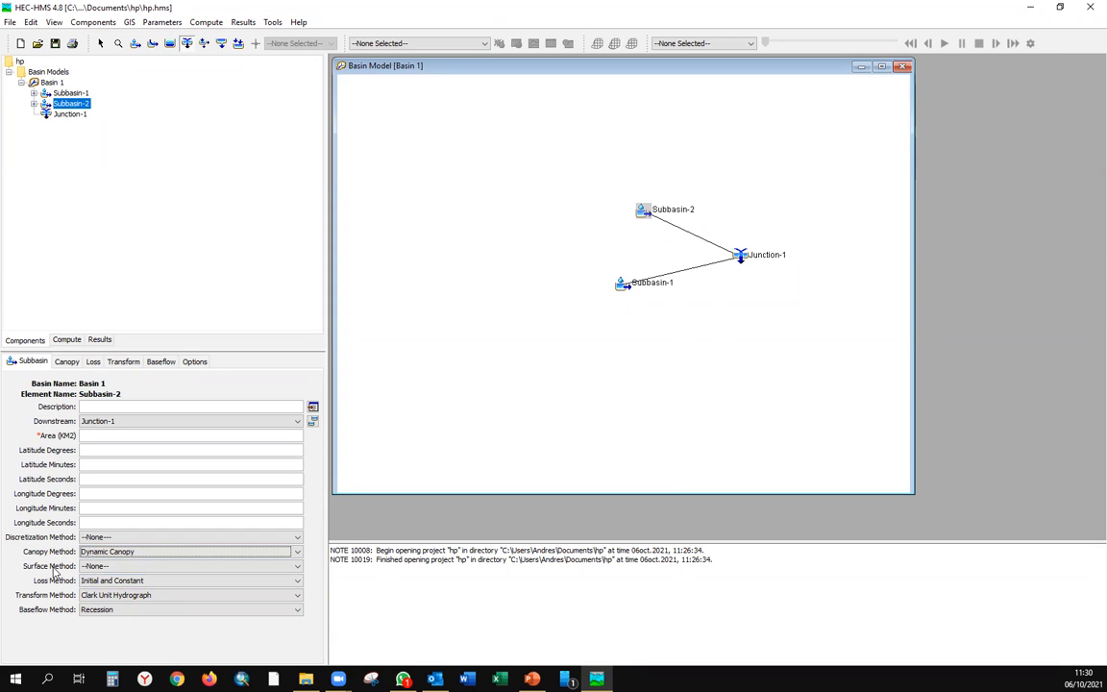
- Set the surface method of Subbasin-2 to Simple Surface and accept the method change
left_click(296, 573)
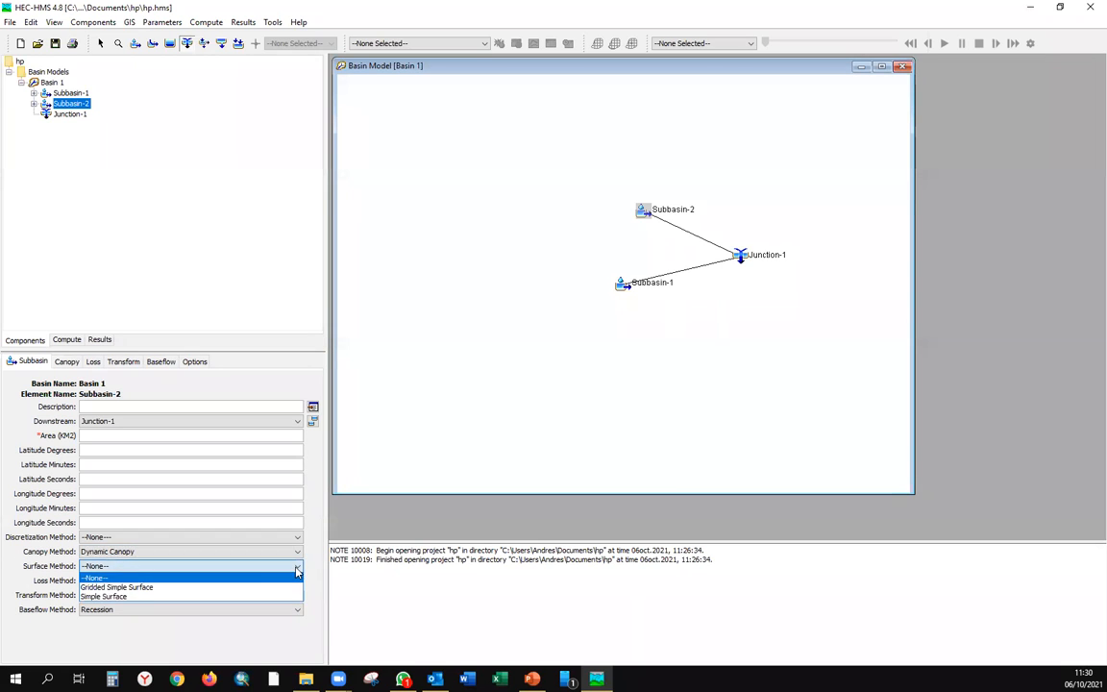
left_click(156, 597)
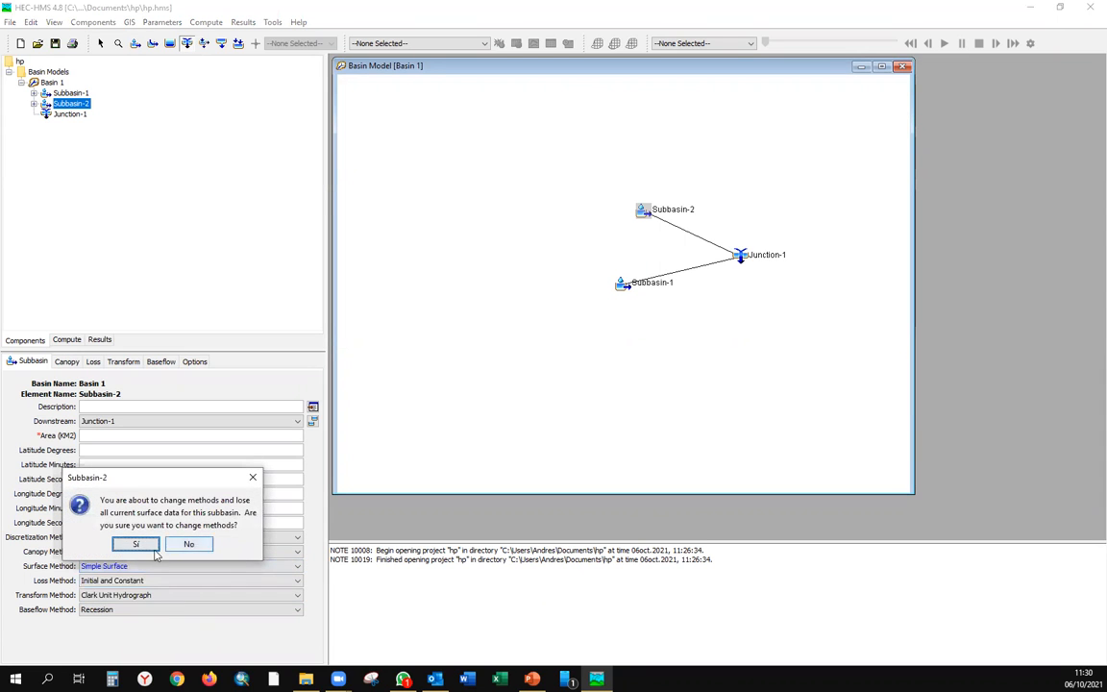
left_click(134, 495)
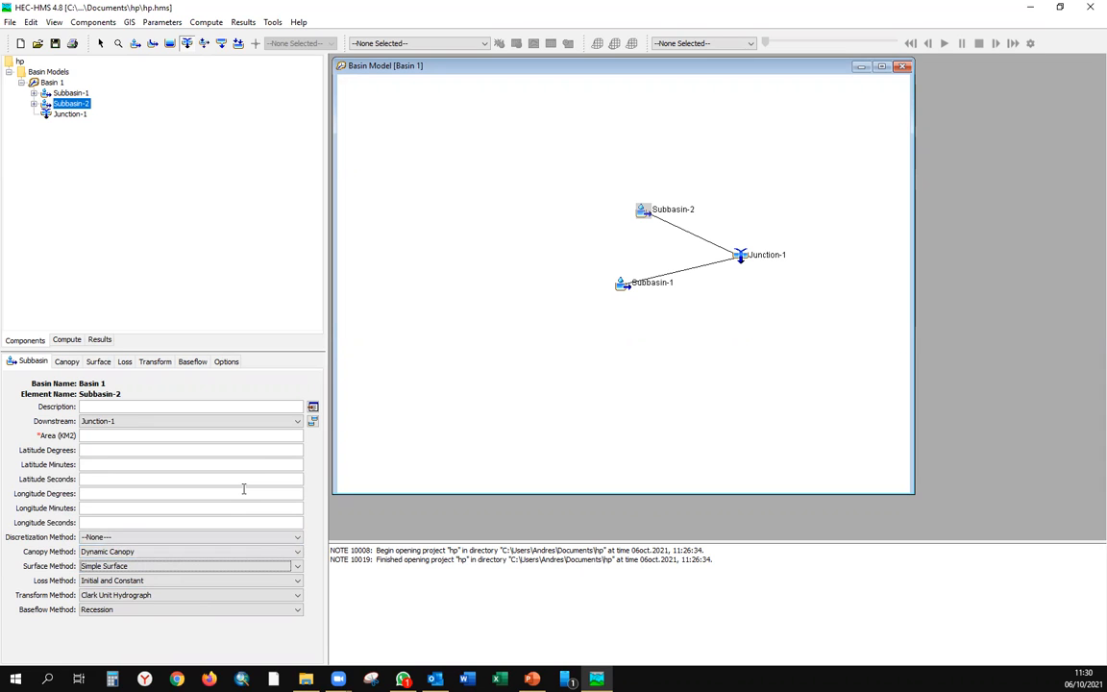
- Change the canopy method of Subbasin-2 to Simple Canopy and open its canopy storage and evapotranspiration parameters
left_click(296, 554)
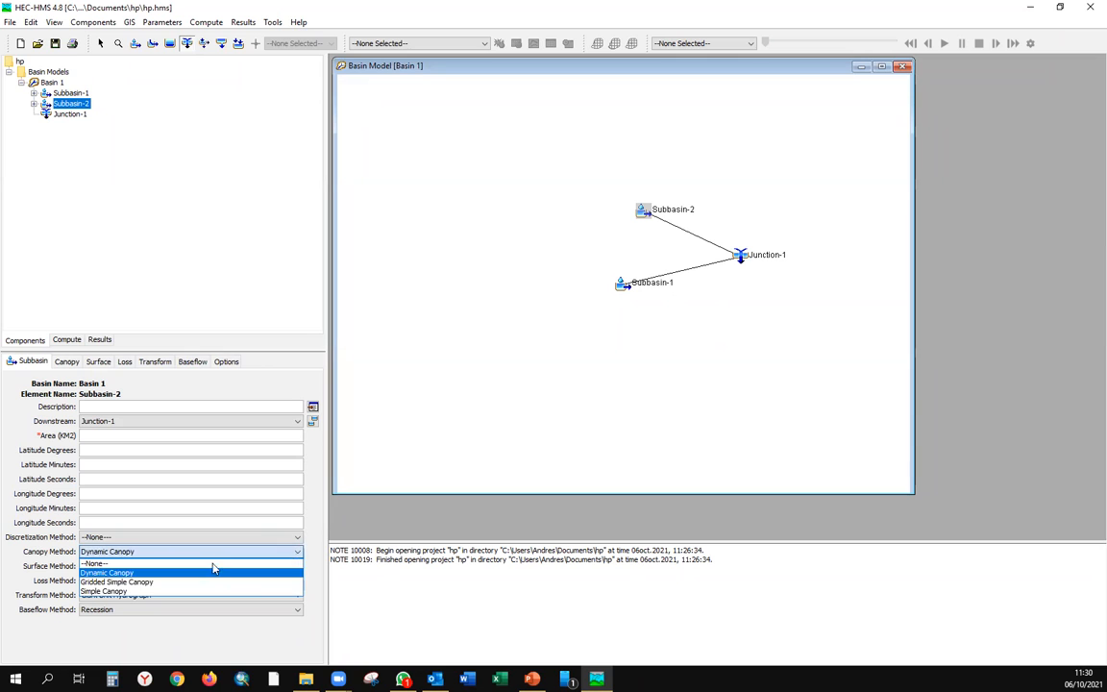
left_click(167, 592)
left_click(146, 541)
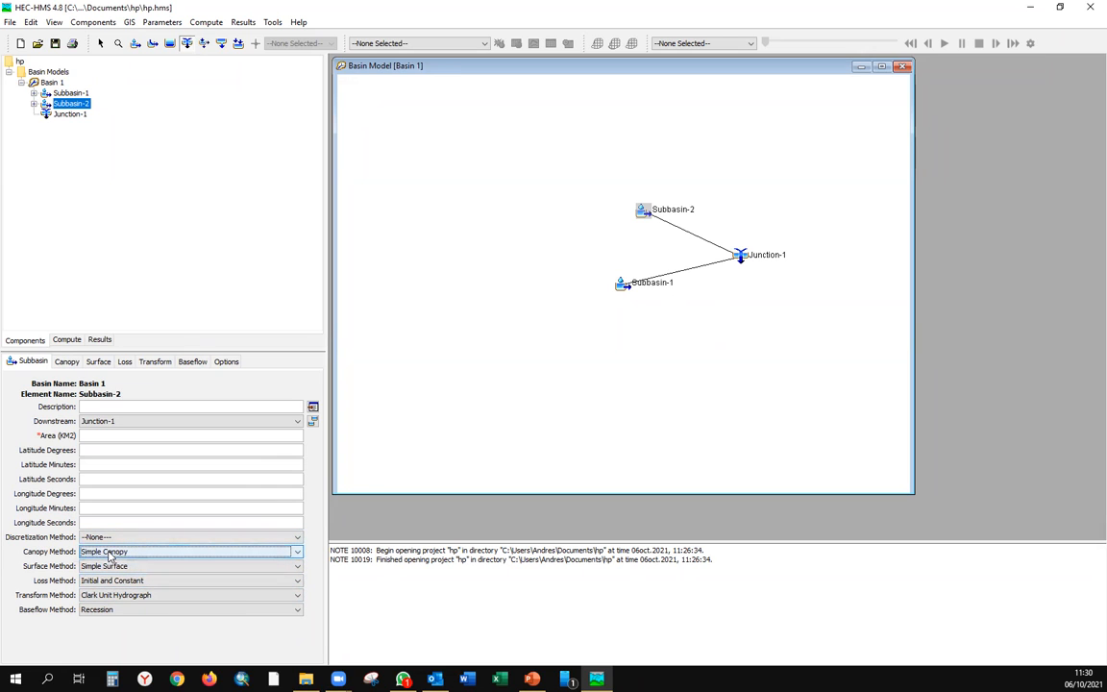
left_click(64, 364)
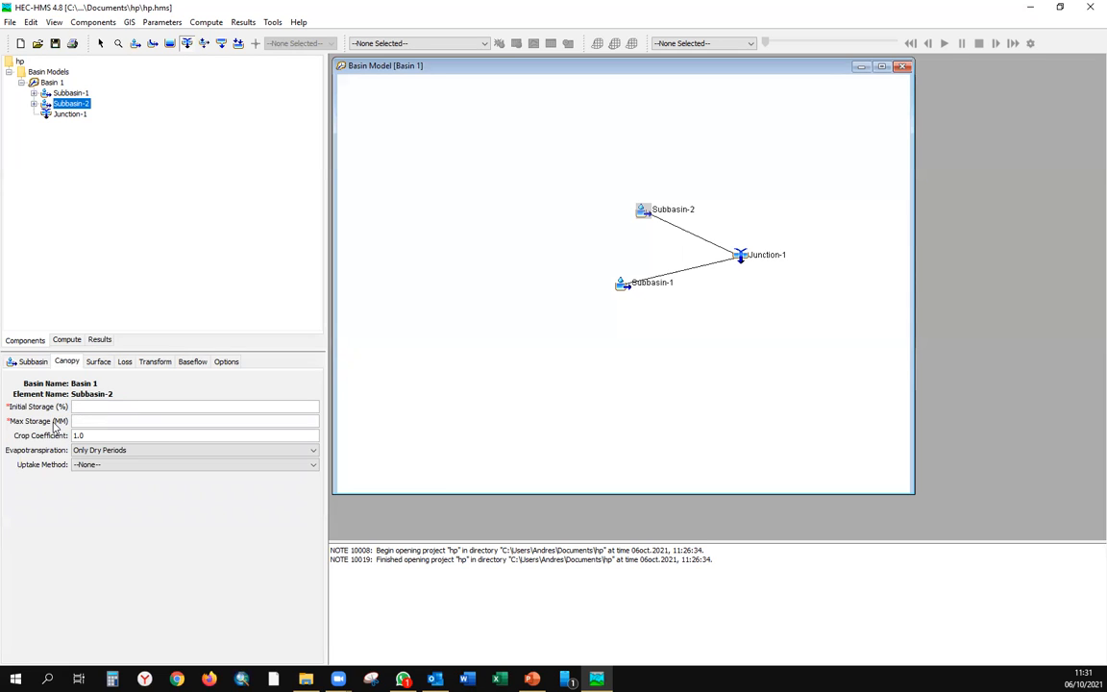
left_click(88, 408)
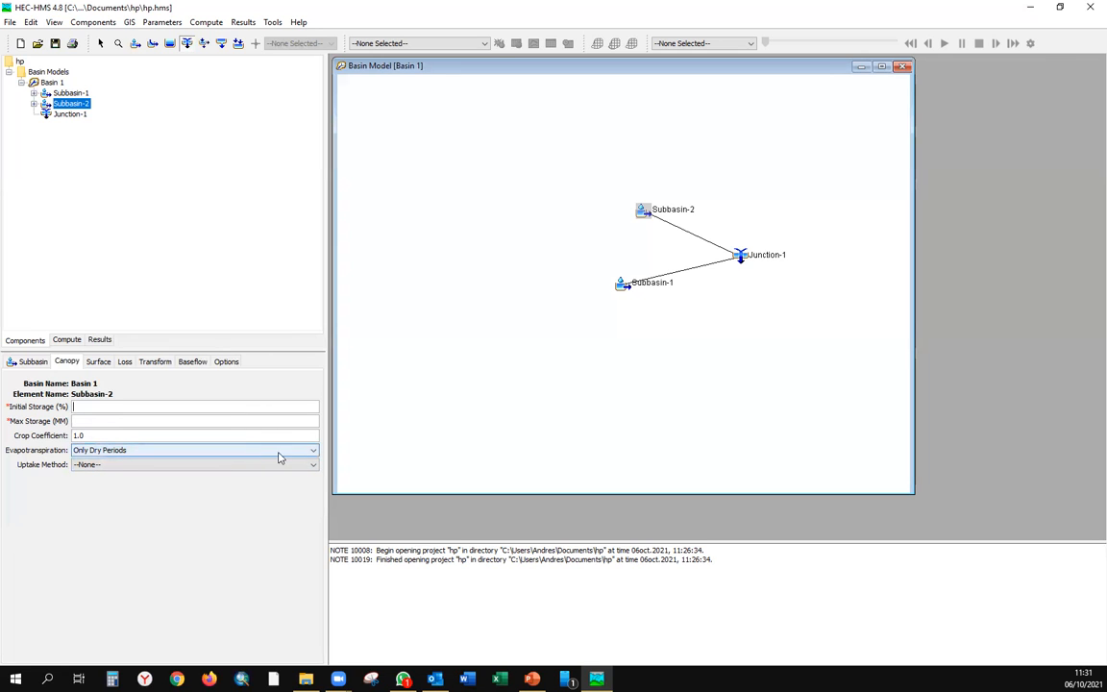
- Set the loss method of Subbasin-2 to SCS Curve Number and accept the method change
left_click(36, 363)
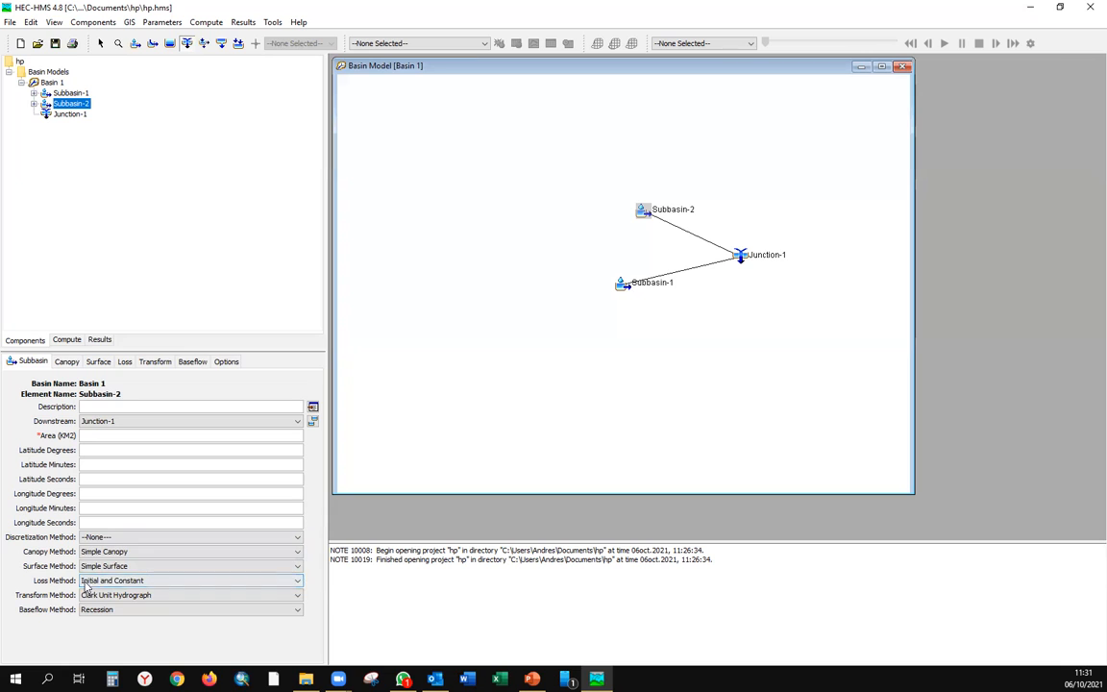
left_click(298, 582)
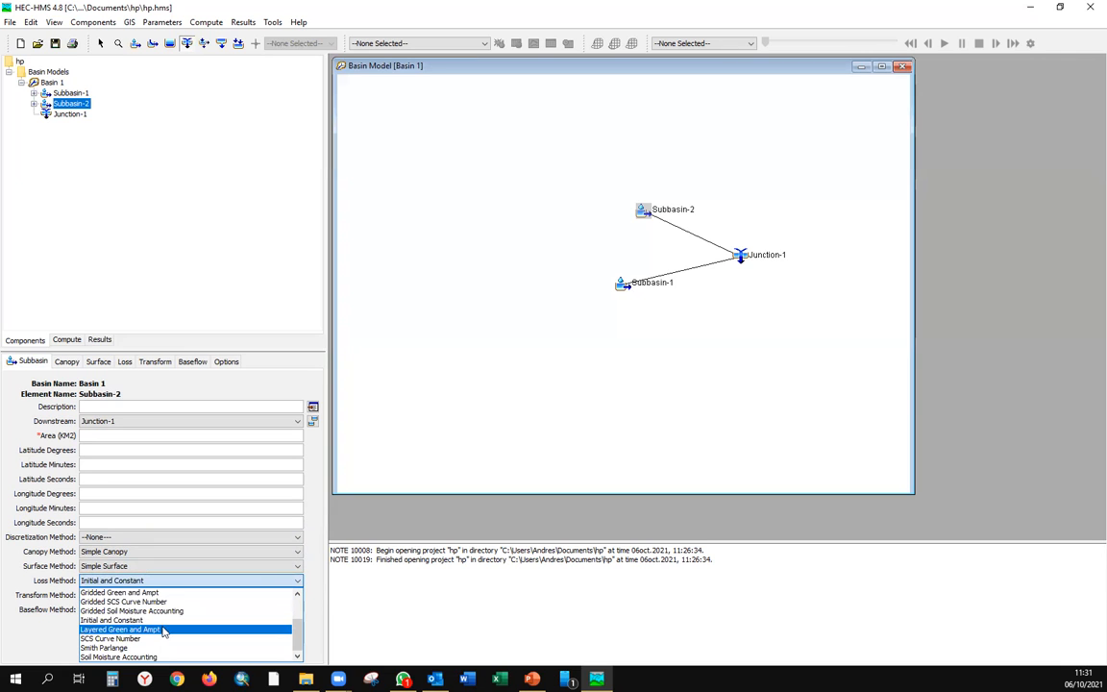
left_click(150, 640)
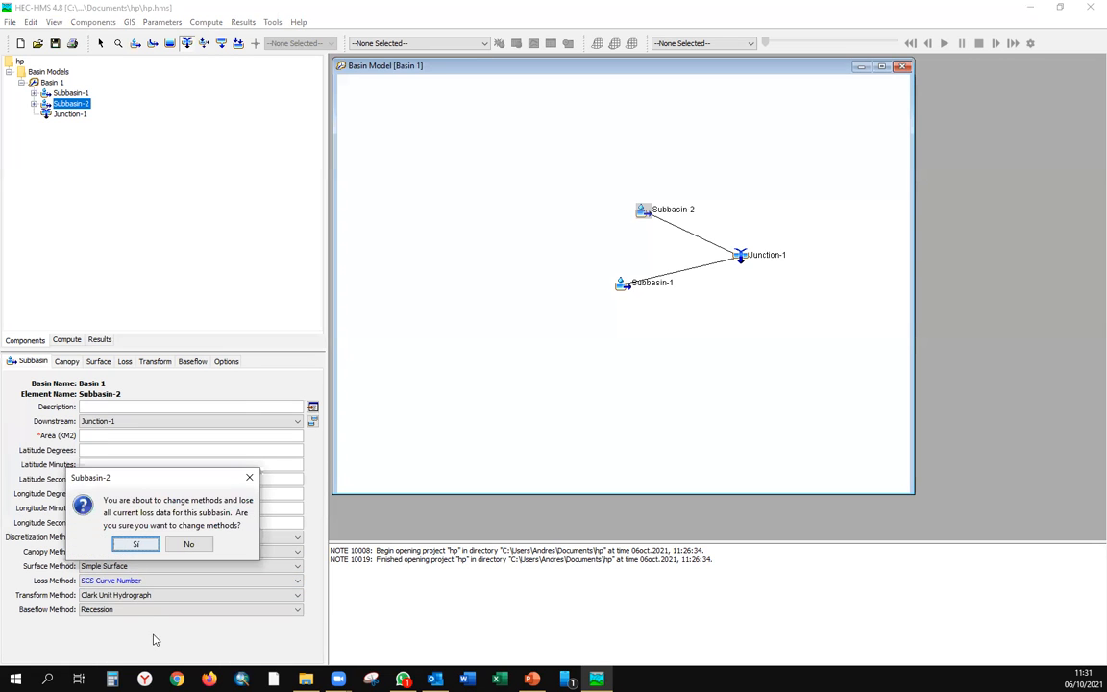
left_click(142, 541)
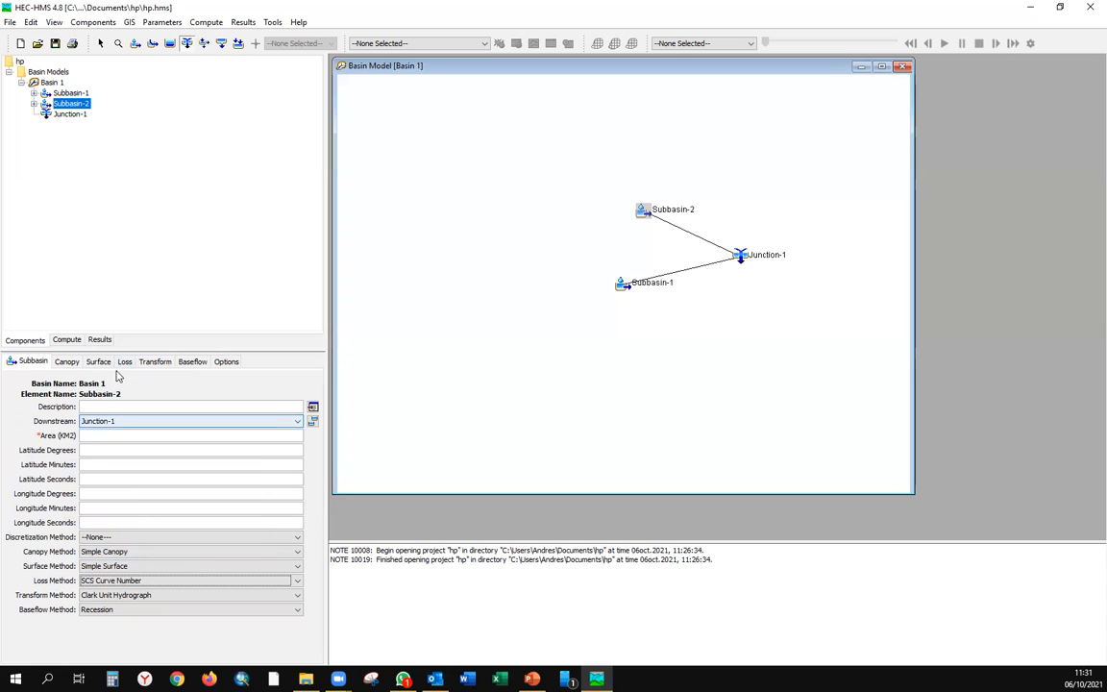
- Examine the loss parameters required for Subbasin-2: initial abstraction, curve number and impervious percentage
left_click(125, 361)
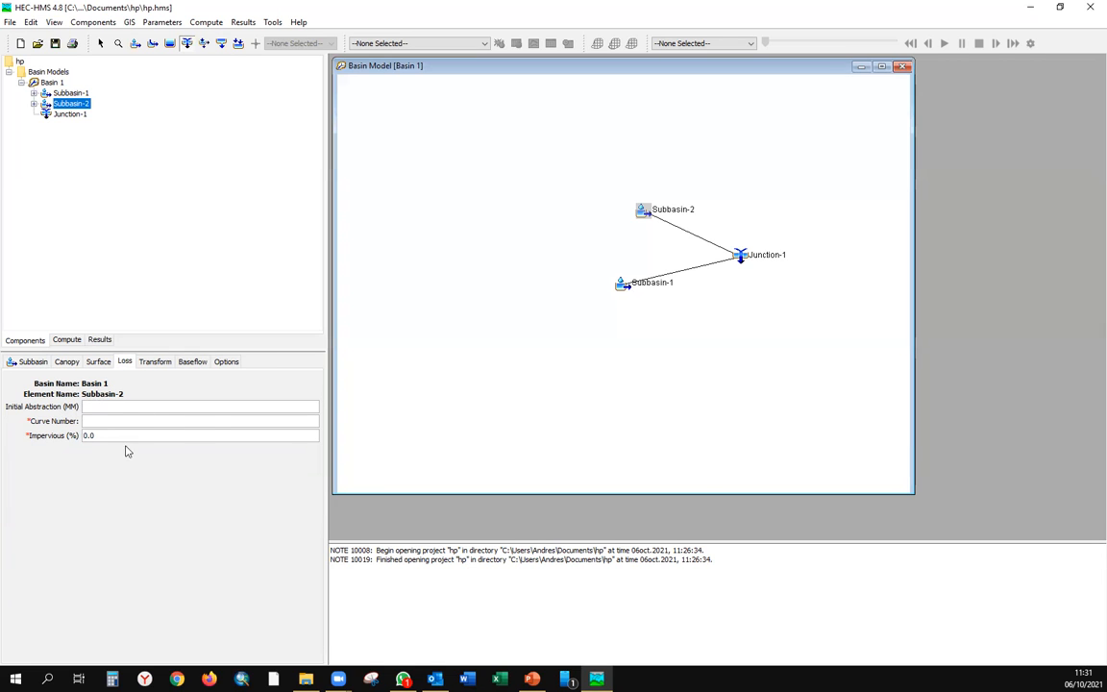
left_click(48, 363)
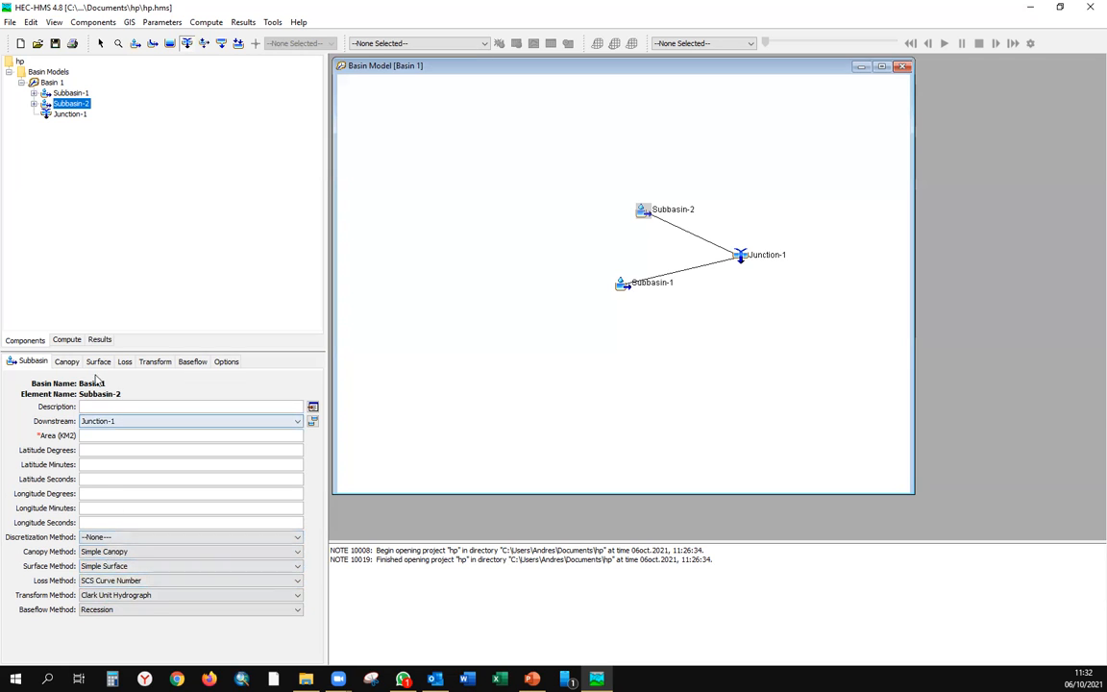
left_click(124, 363)
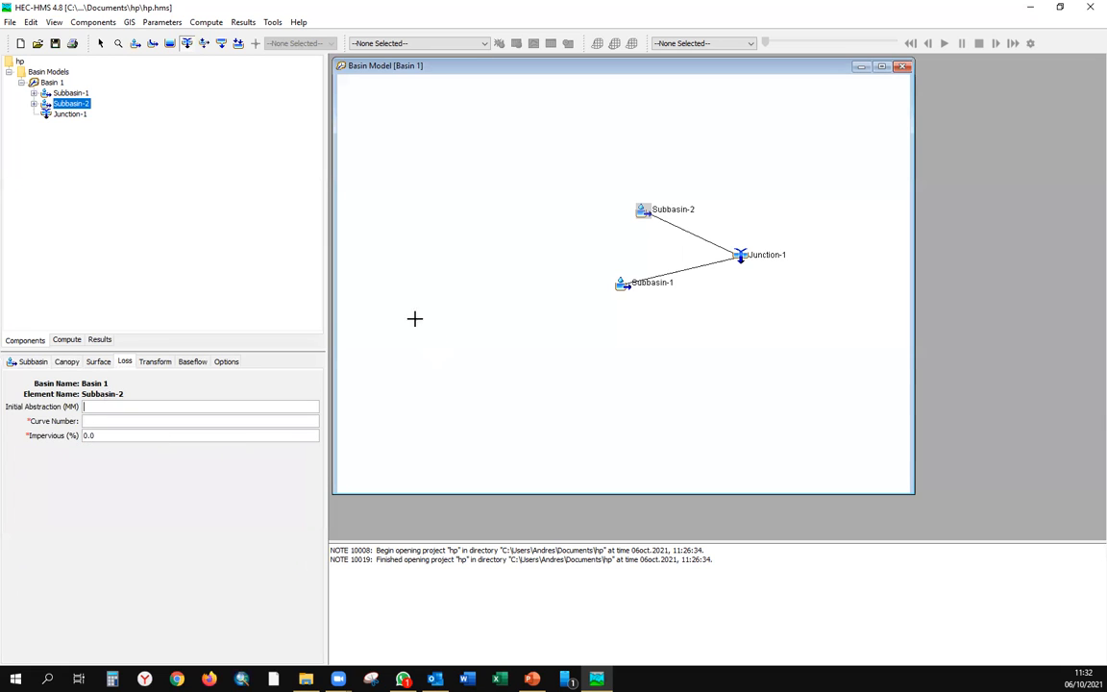
- Set the transform method of Subbasin-2 to SCS Unit Hydrograph and accept the method change
left_click(34, 362)
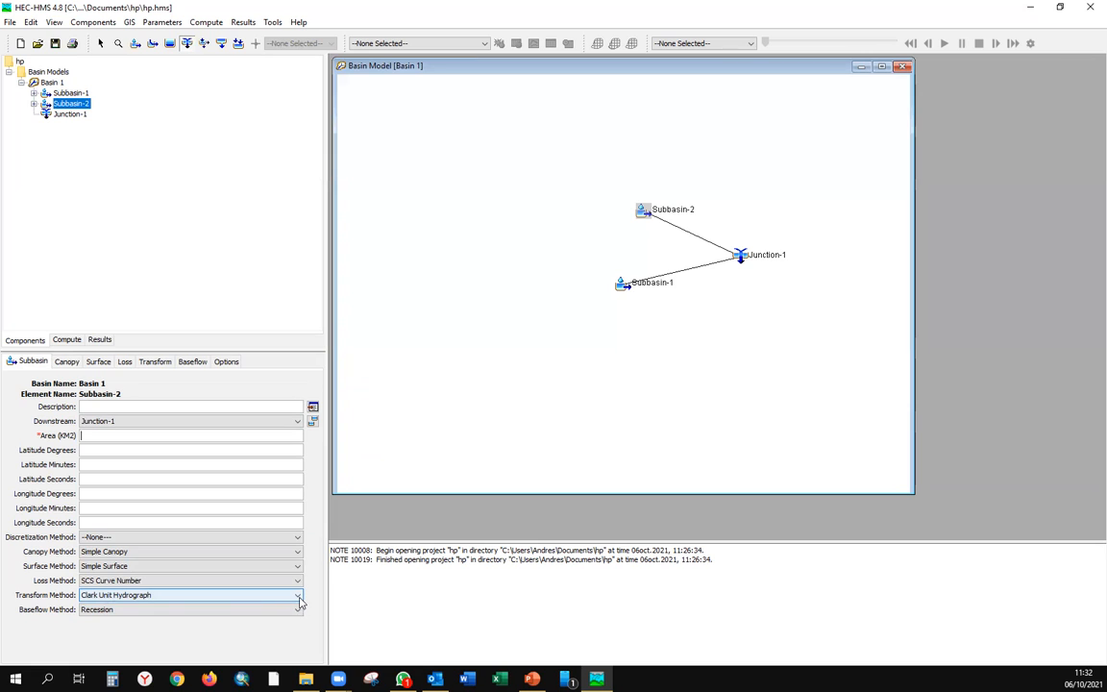
left_click(298, 596)
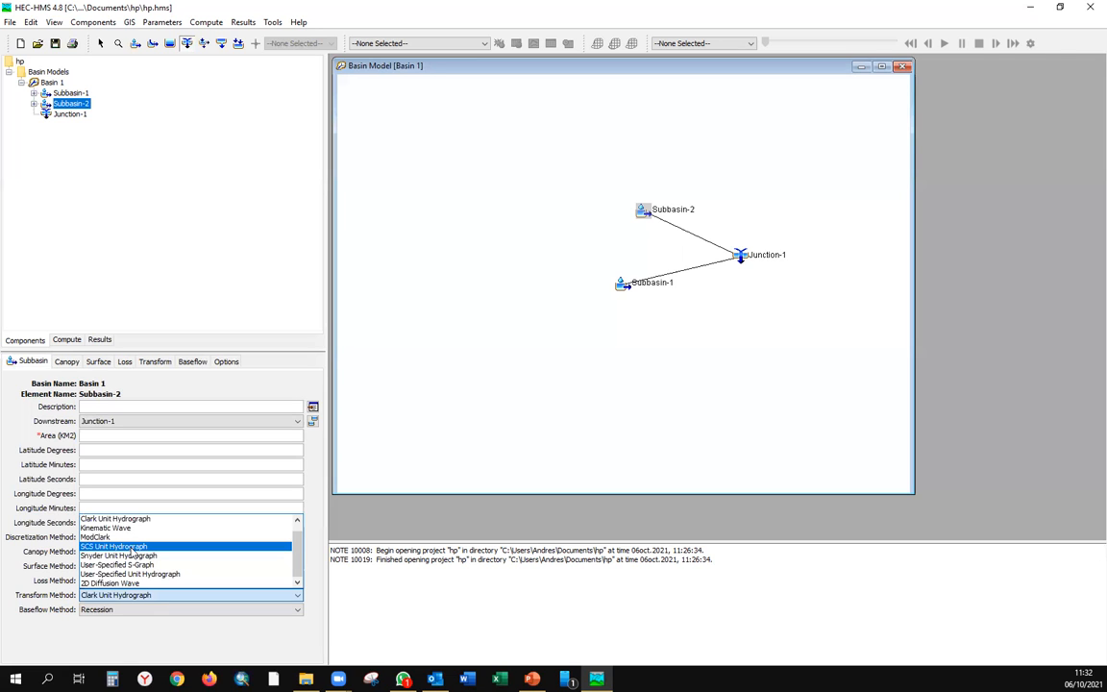
left_click(130, 546)
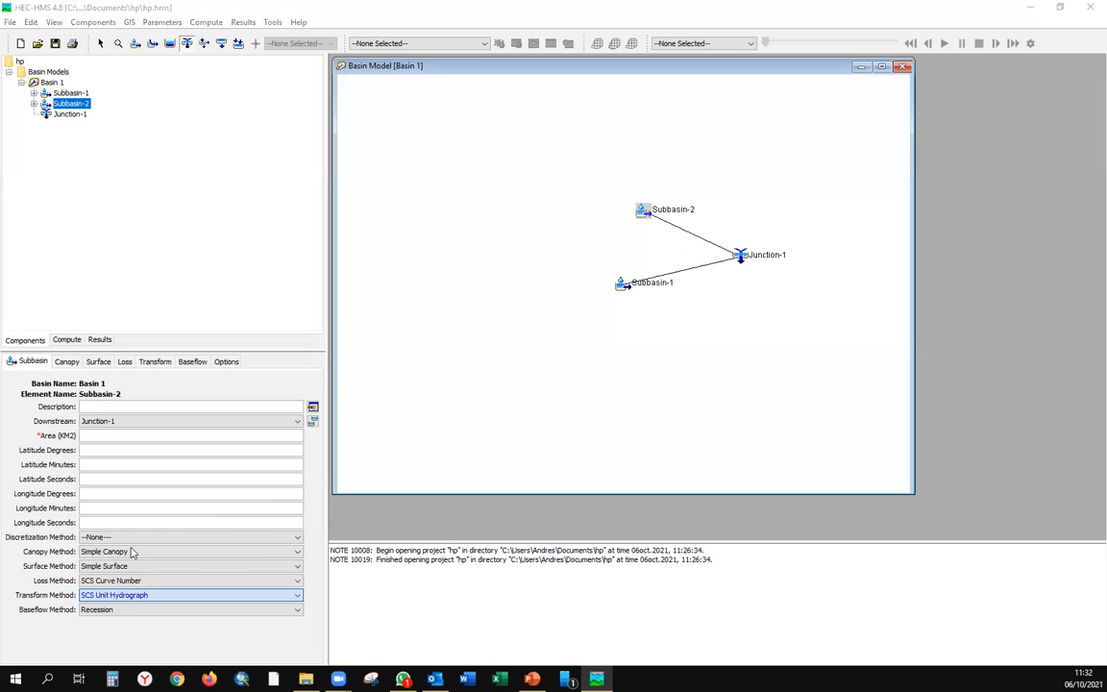
key("Return")
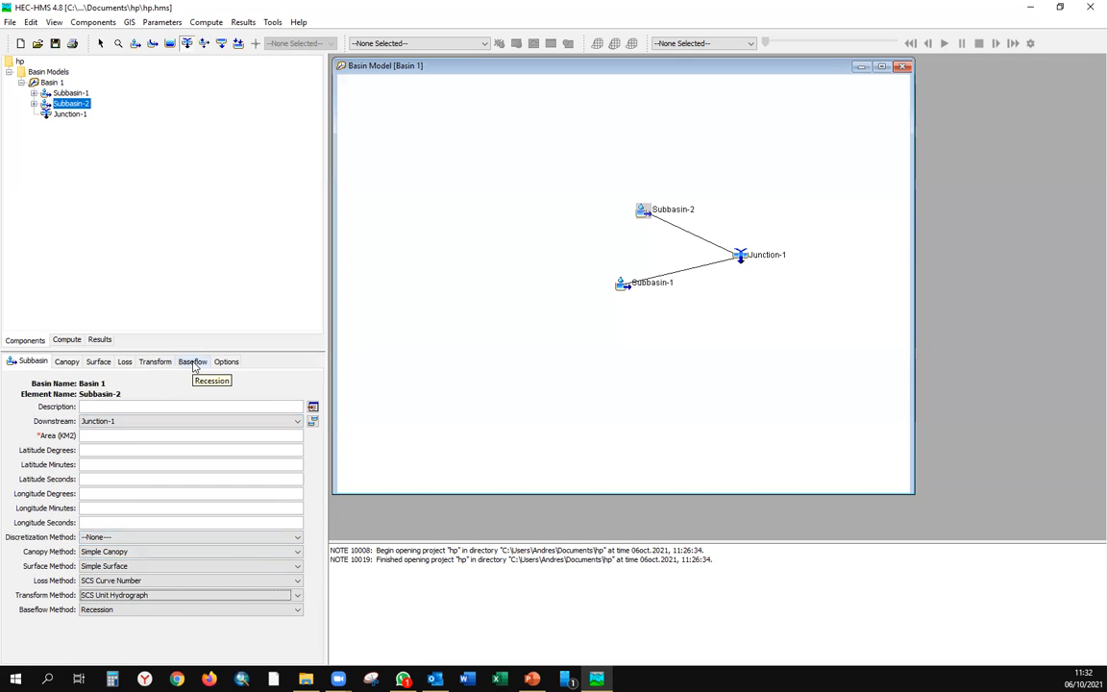
- Examine the transform parameters of Subbasin-2, including the available unit hydrograph graph types
left_click(154, 361)
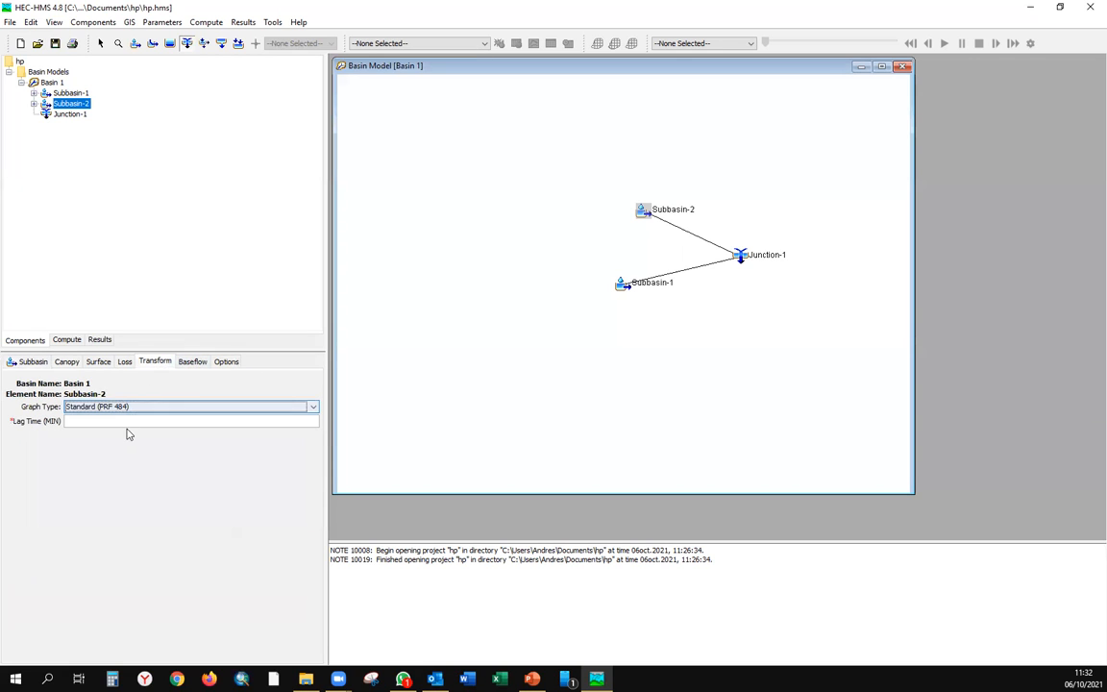
left_click(312, 406)
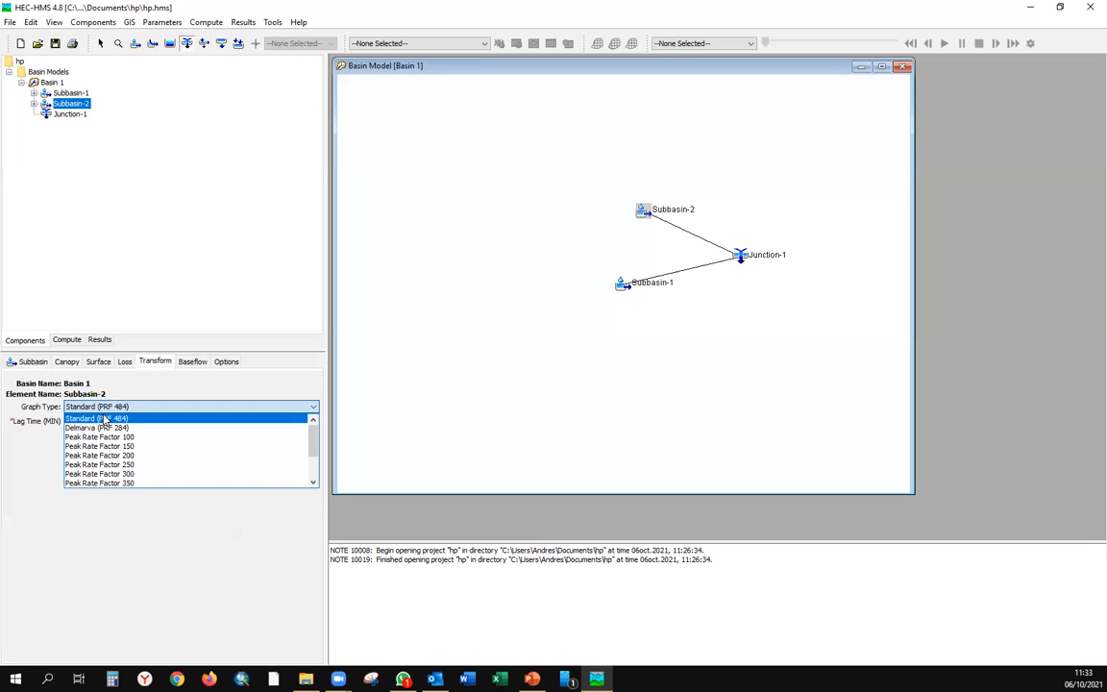
left_click(50, 531)
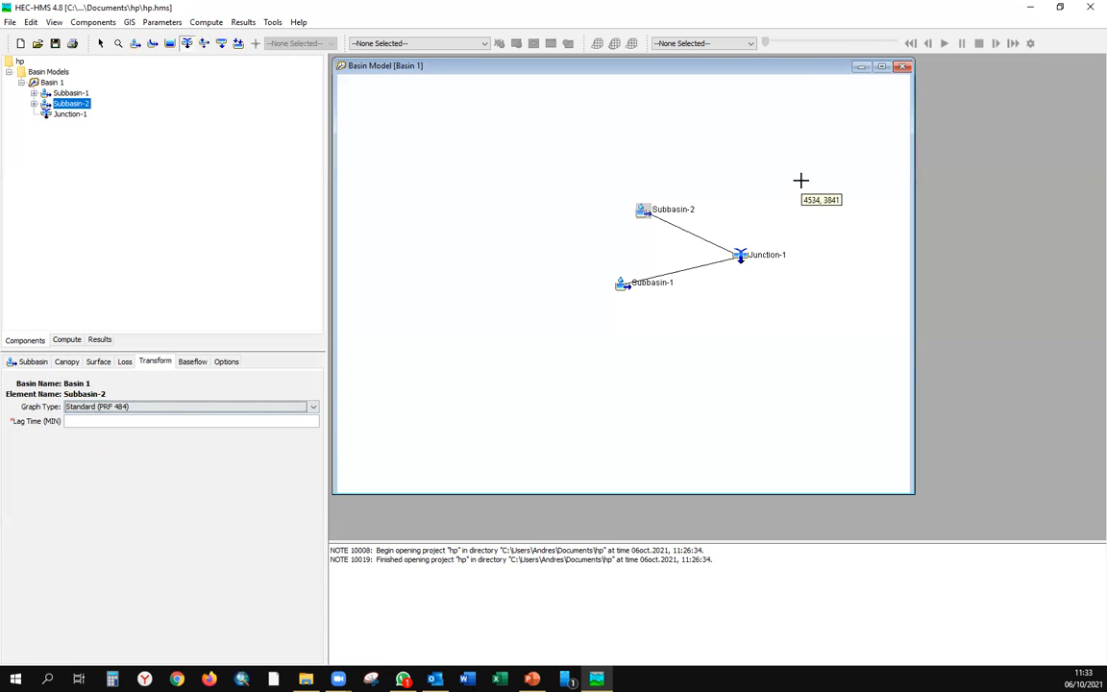
- Add a third subbasin up and to the right of Subbasin-2, and a second junction to the right of Junction-1
left_click(135, 43)
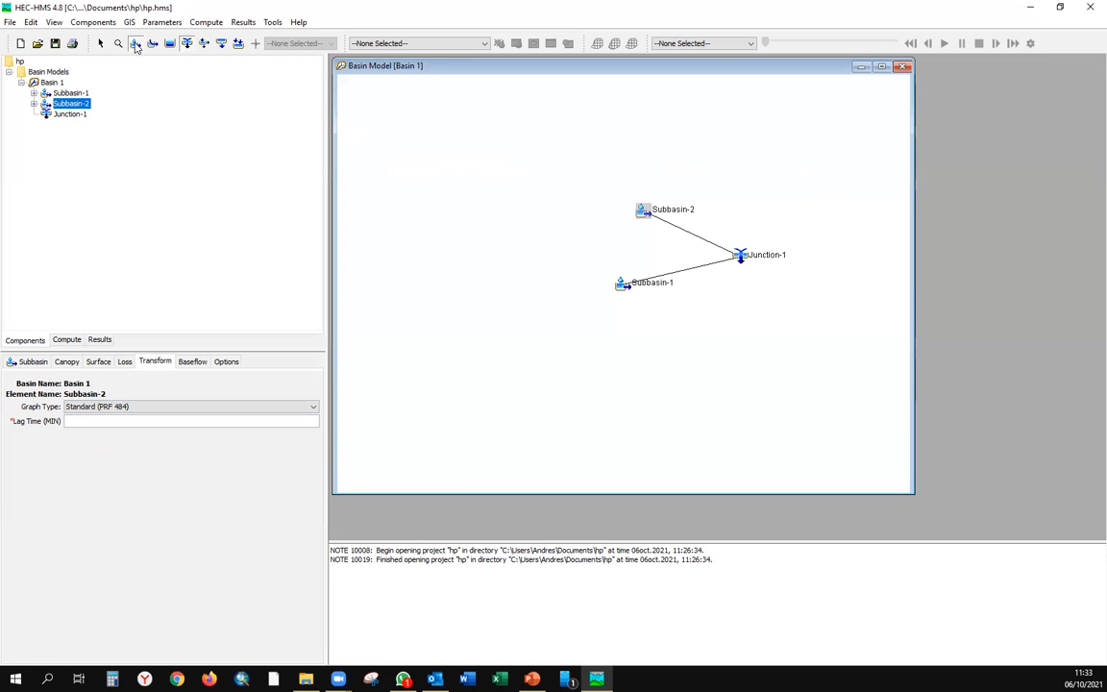
left_click(792, 169)
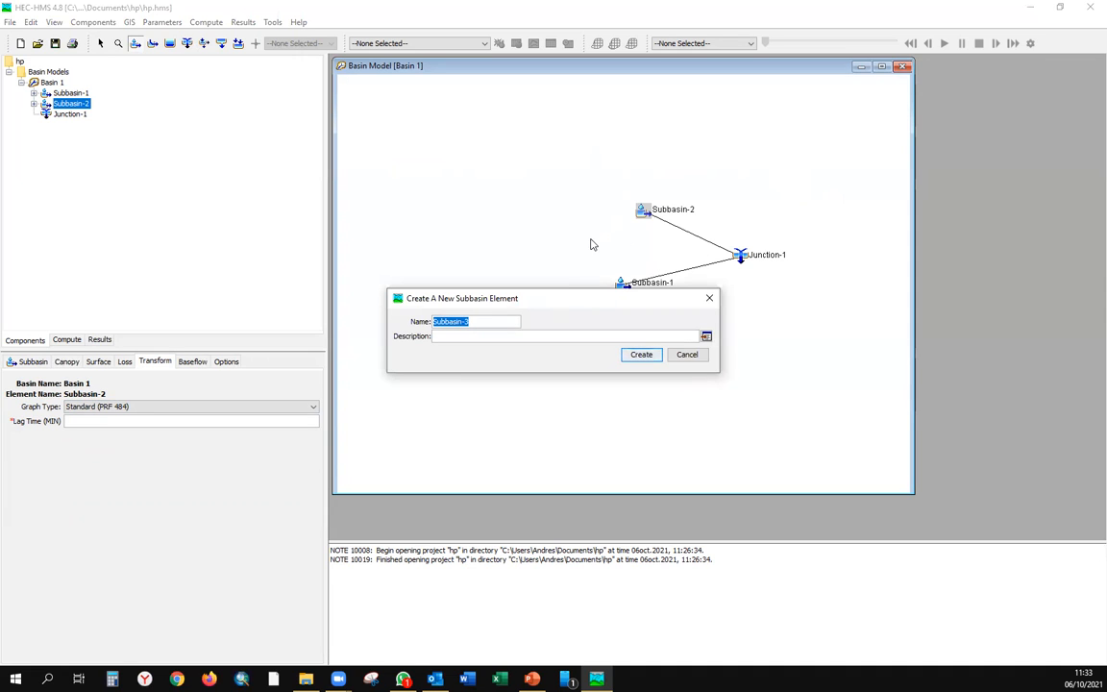
left_click(638, 354)
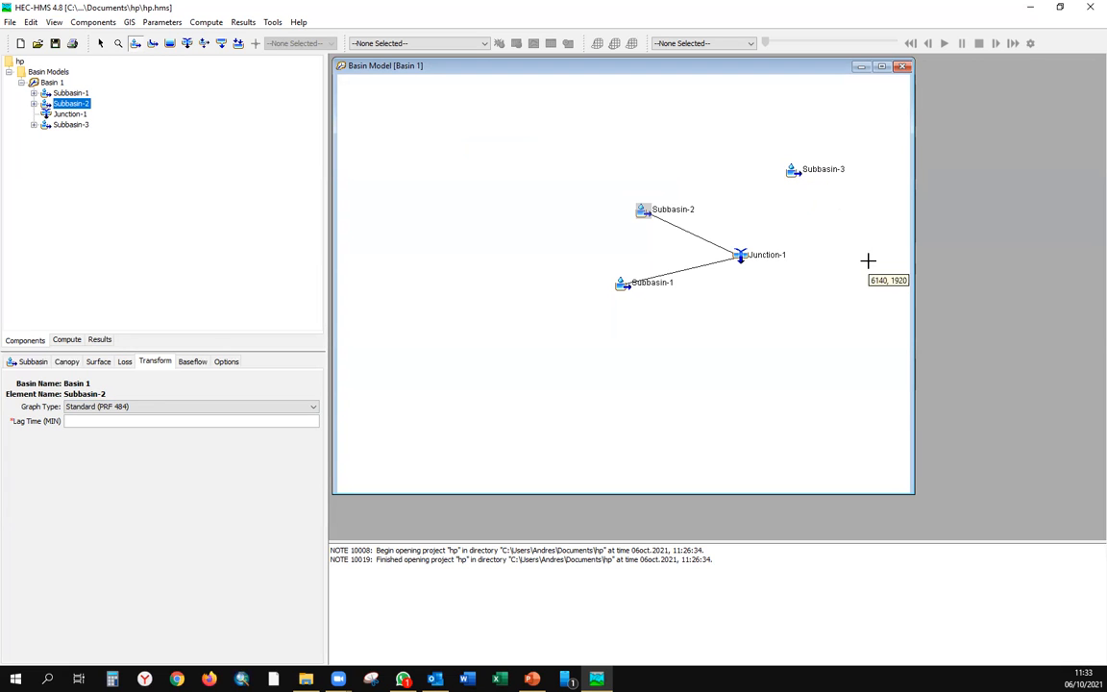
left_click(188, 45)
left_click(855, 262)
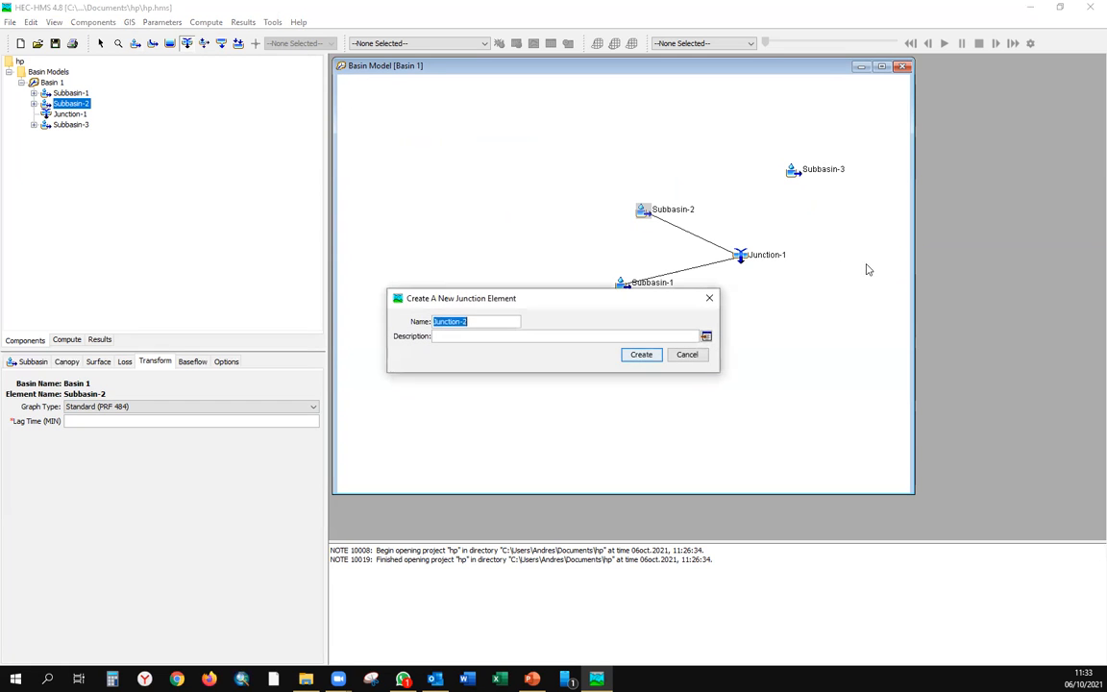
left_click(637, 353)
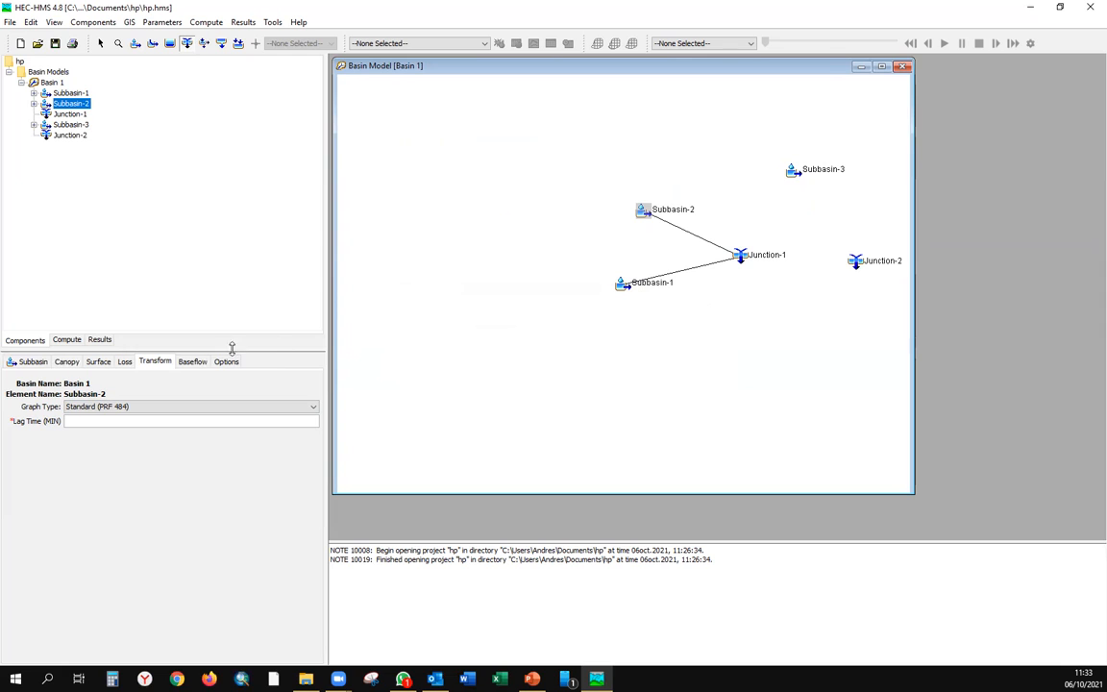
- Connect Subbasin-3 to Junction-2 by setting Junction-2 as its downstream element
left_click(56, 125)
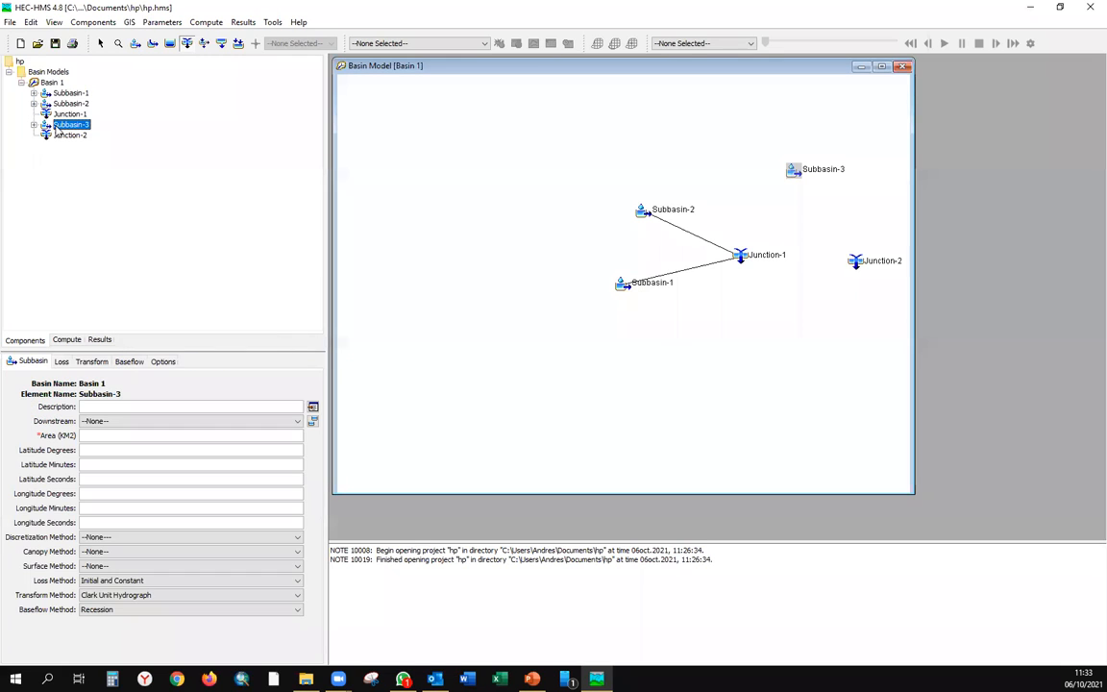
left_click(297, 421)
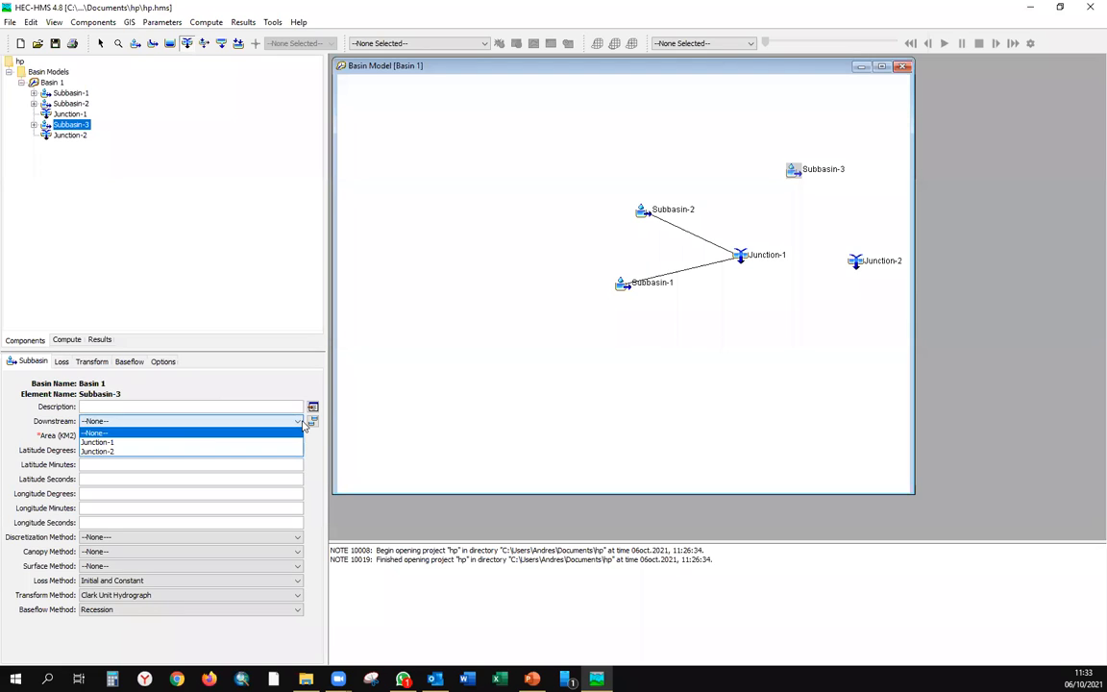
left_click(131, 451)
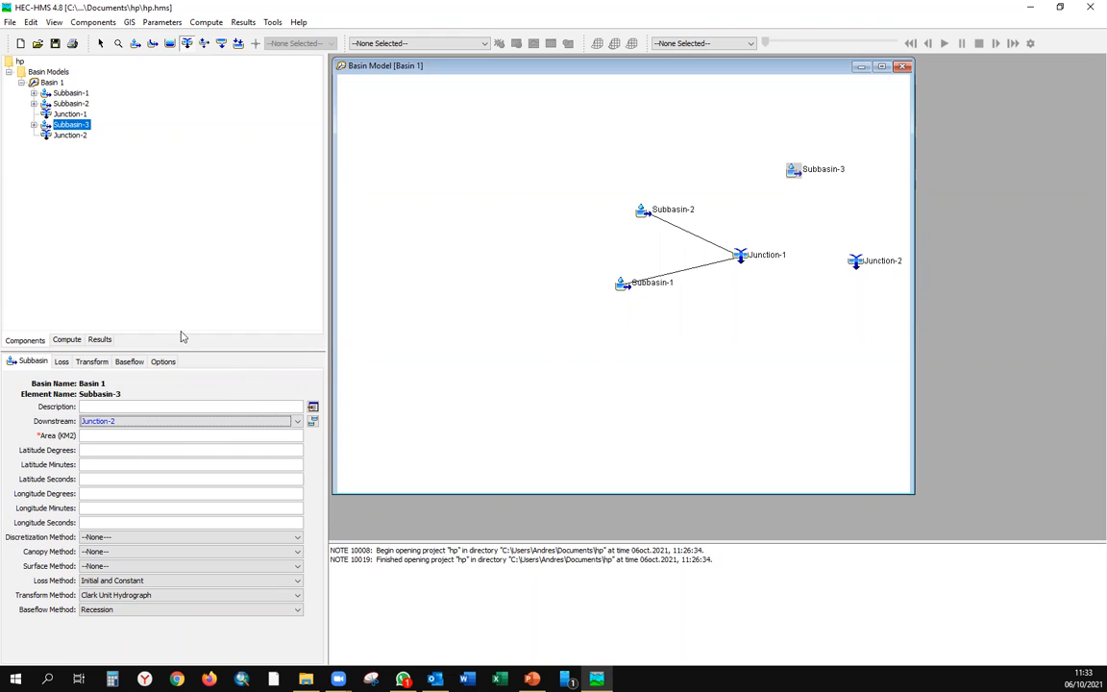
left_click(70, 103)
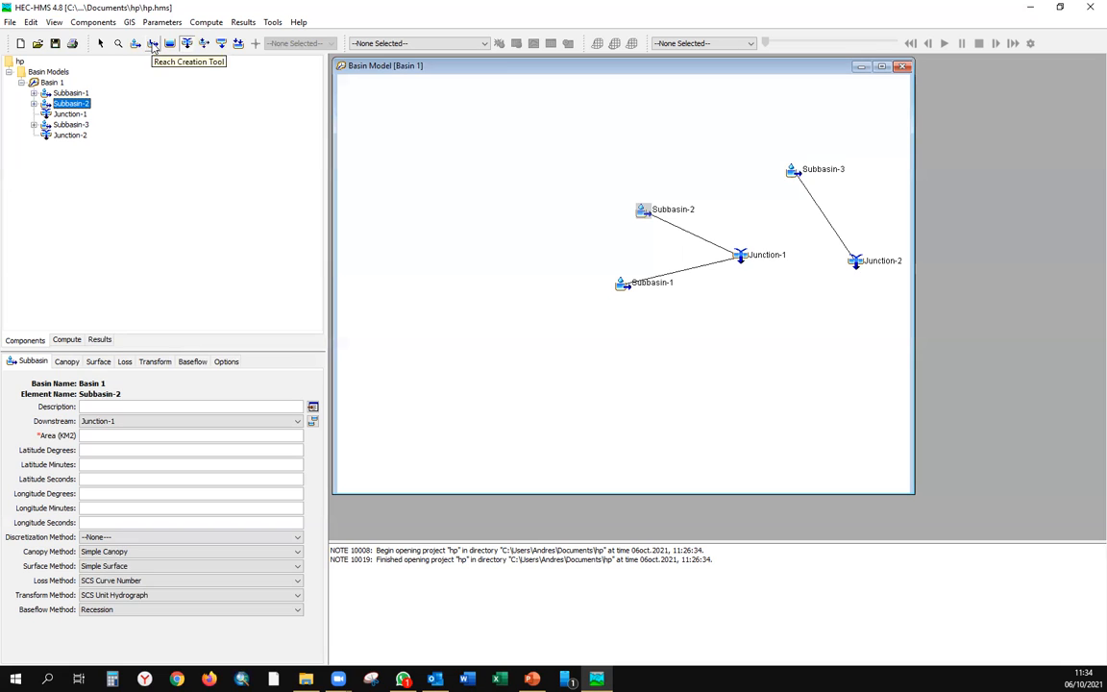
- Draw a reach from beside Junction-1 towards Junction-2 and create it with the default name
left_click(152, 45)
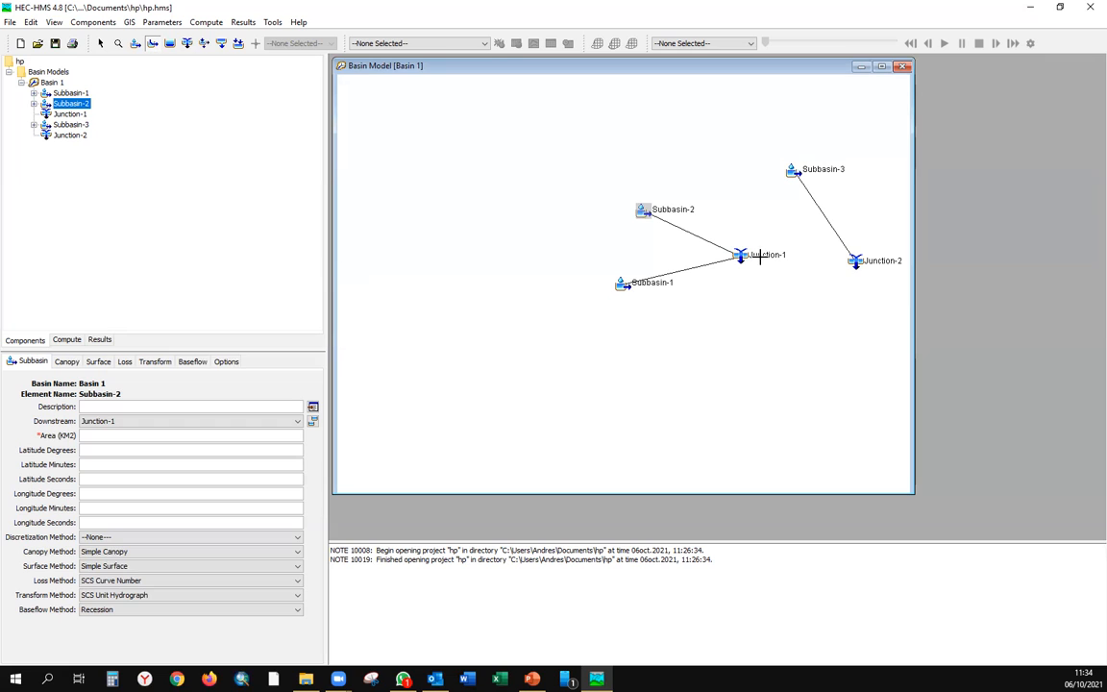
left_click(760, 256)
left_click(834, 258)
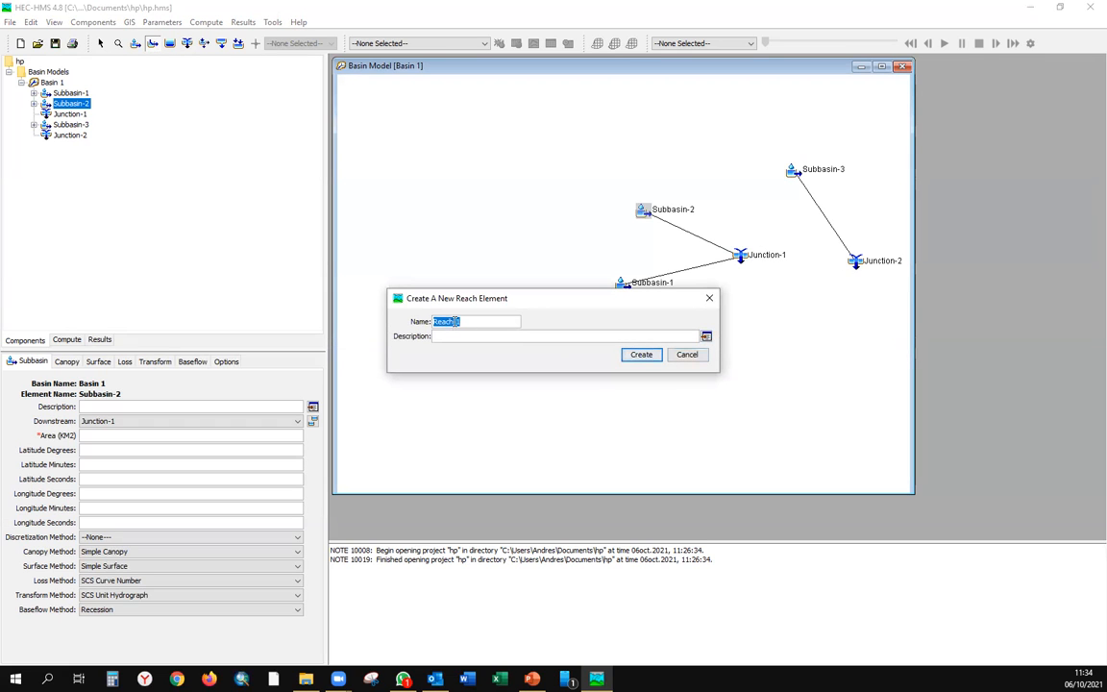
left_click(630, 354)
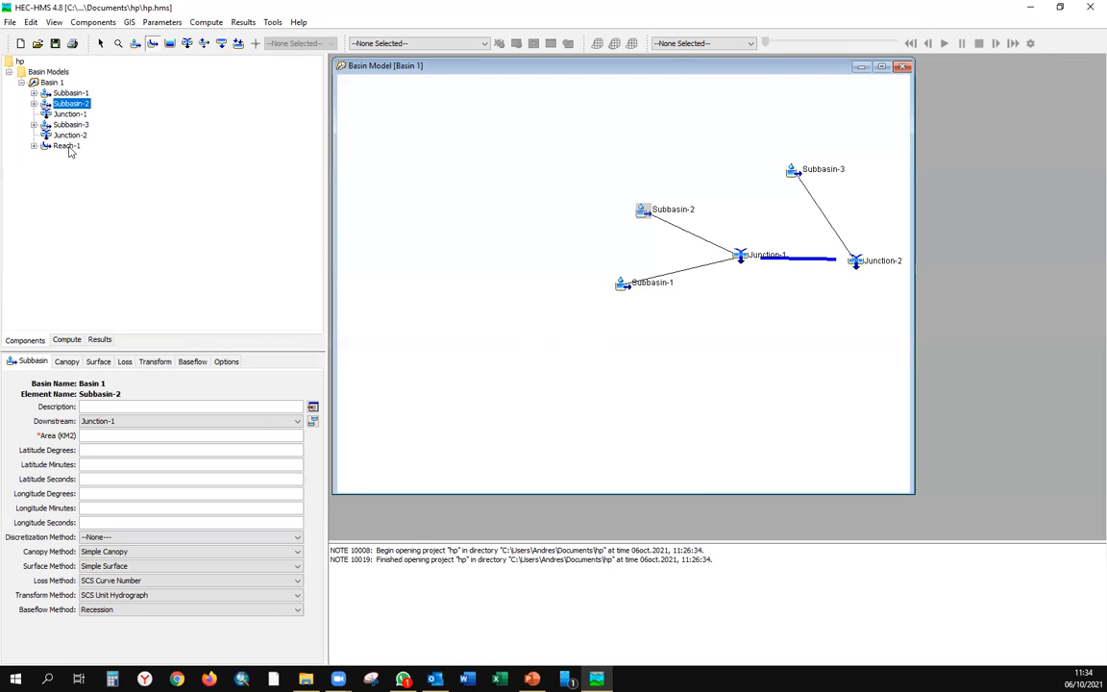
- Set Junction-2 as the downstream element of Reach-1
left_click(68, 147)
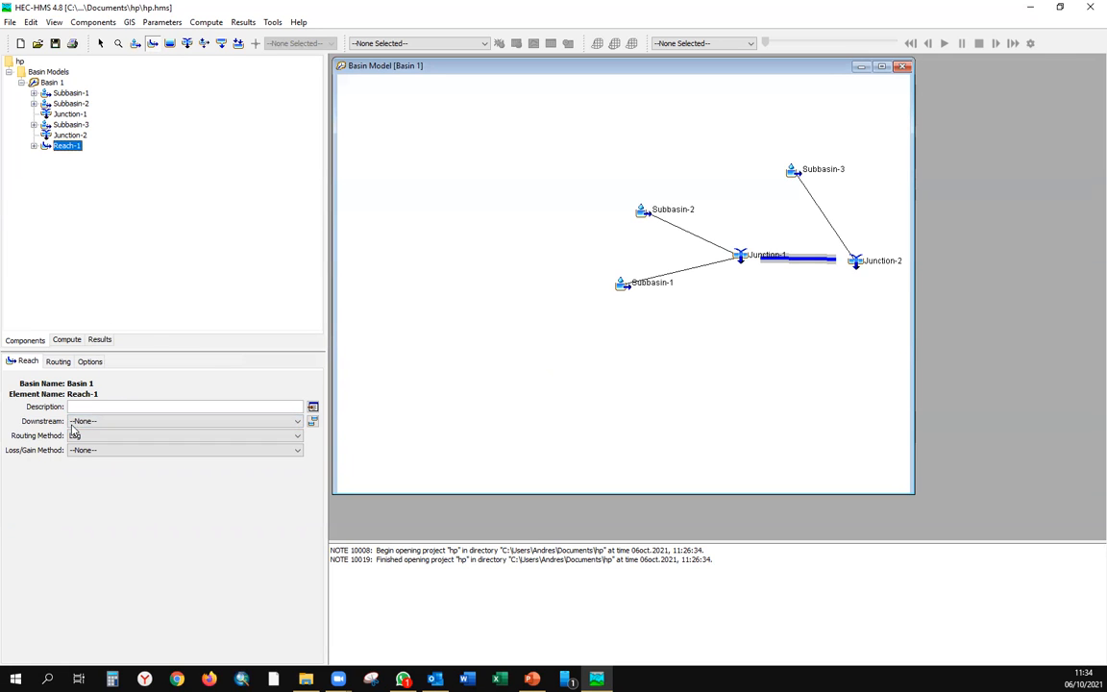
left_click(294, 421)
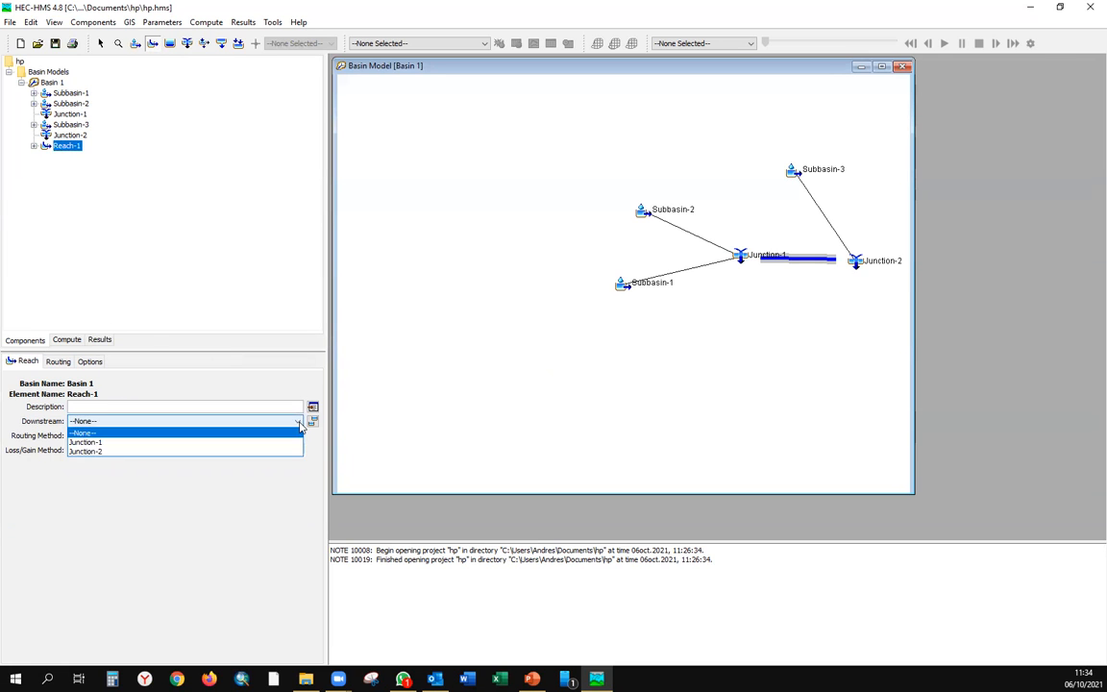
left_click(214, 452)
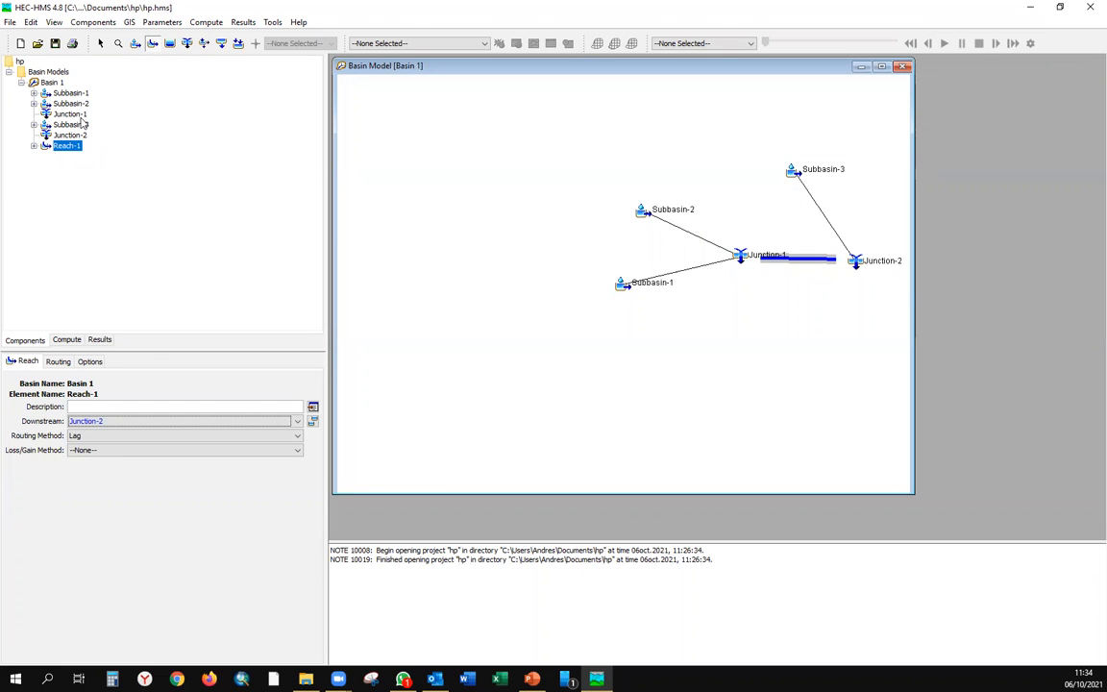
- Connect Junction-1 to the reach by setting Reach-1 as its downstream element
left_click(82, 115)
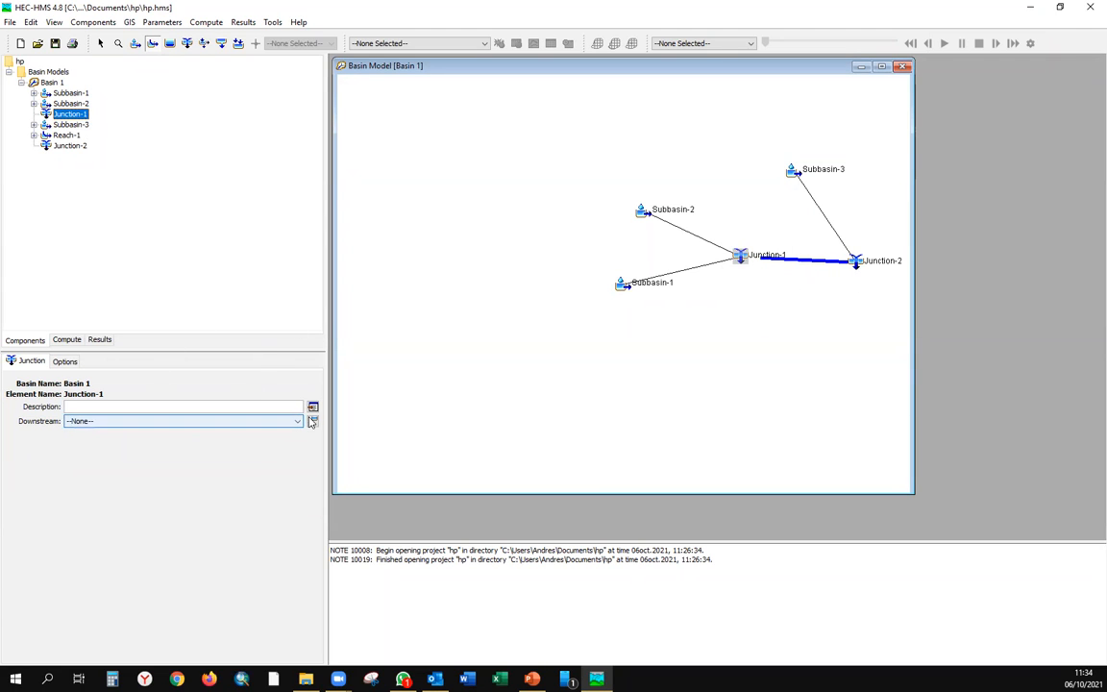
left_click(297, 421)
left_click(117, 451)
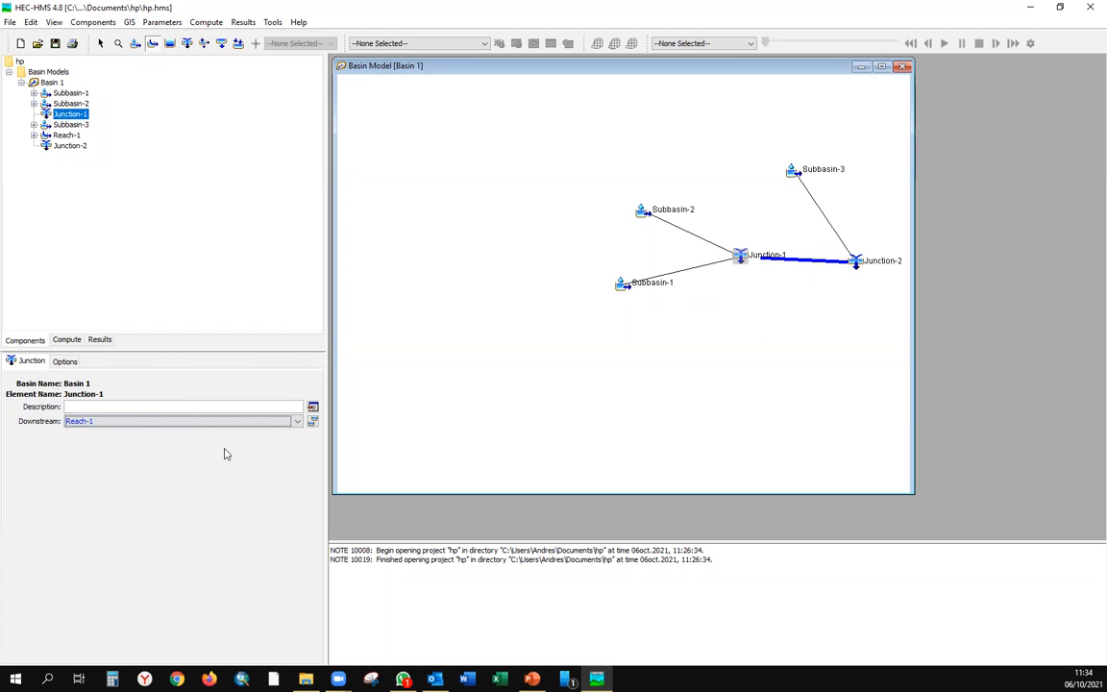
left_click(67, 103)
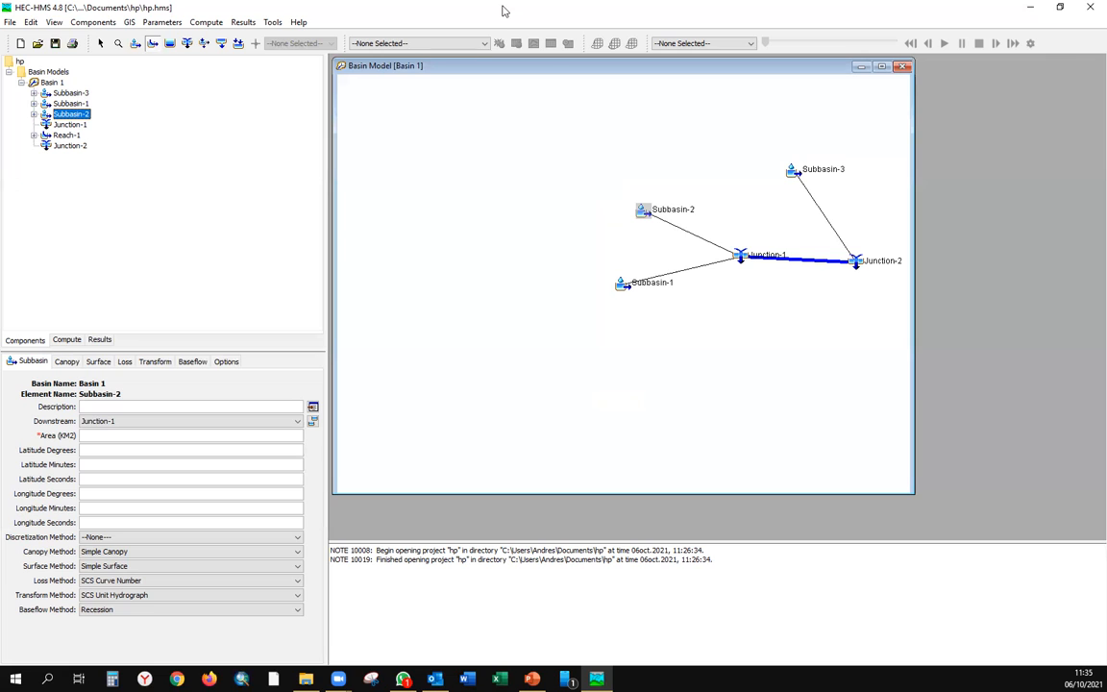
left_click(129, 23)
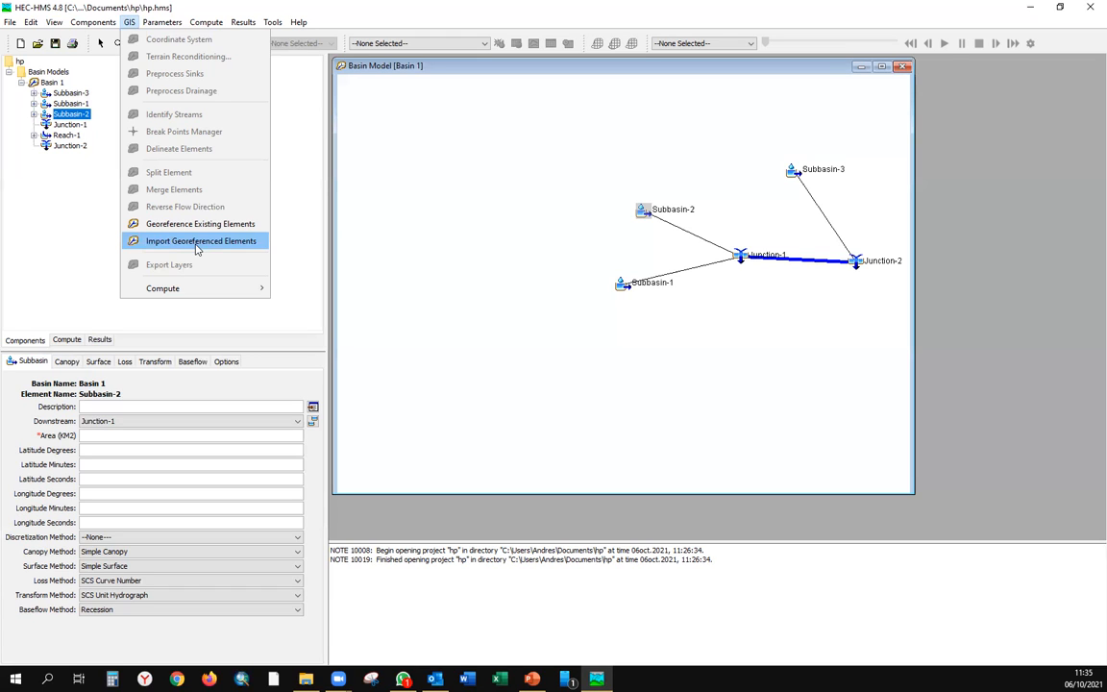
left_click(526, 72)
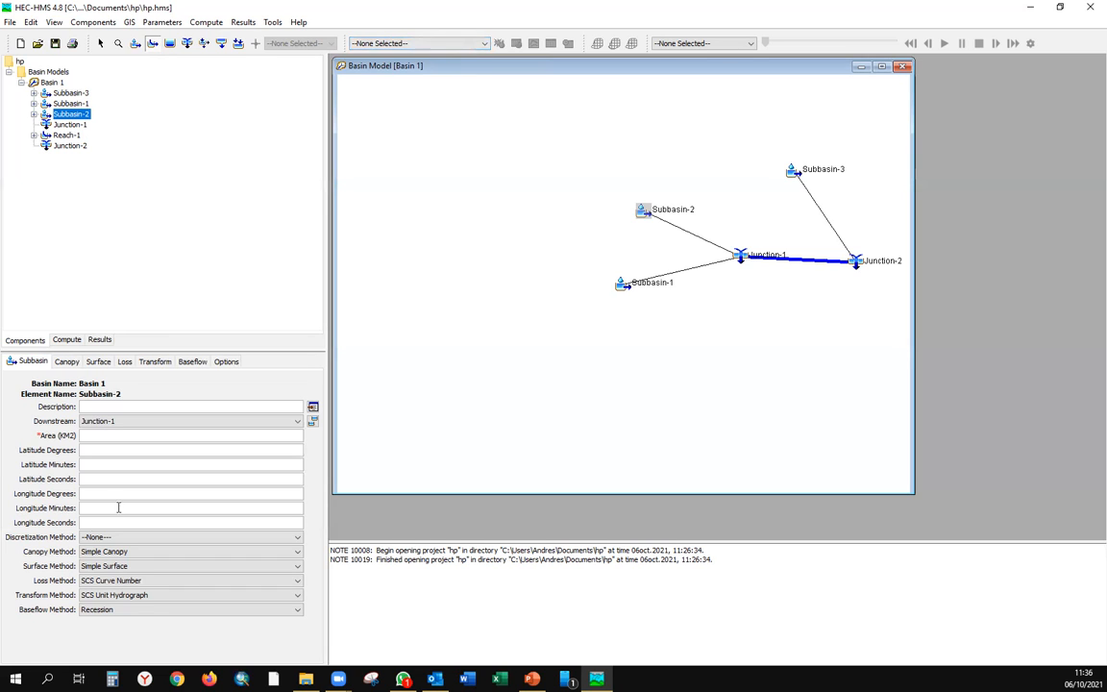
- Review the canopy method options of Subbasin-2 and its surface, loss, transform and baseflow parameters
left_click(111, 552)
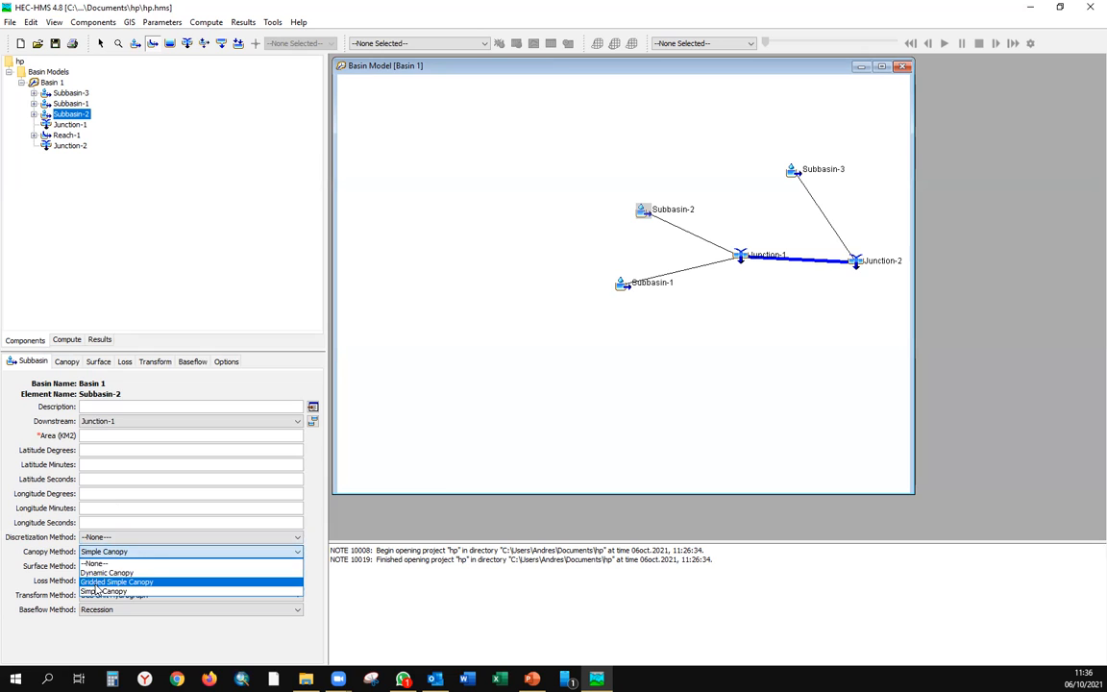
left_click(98, 369)
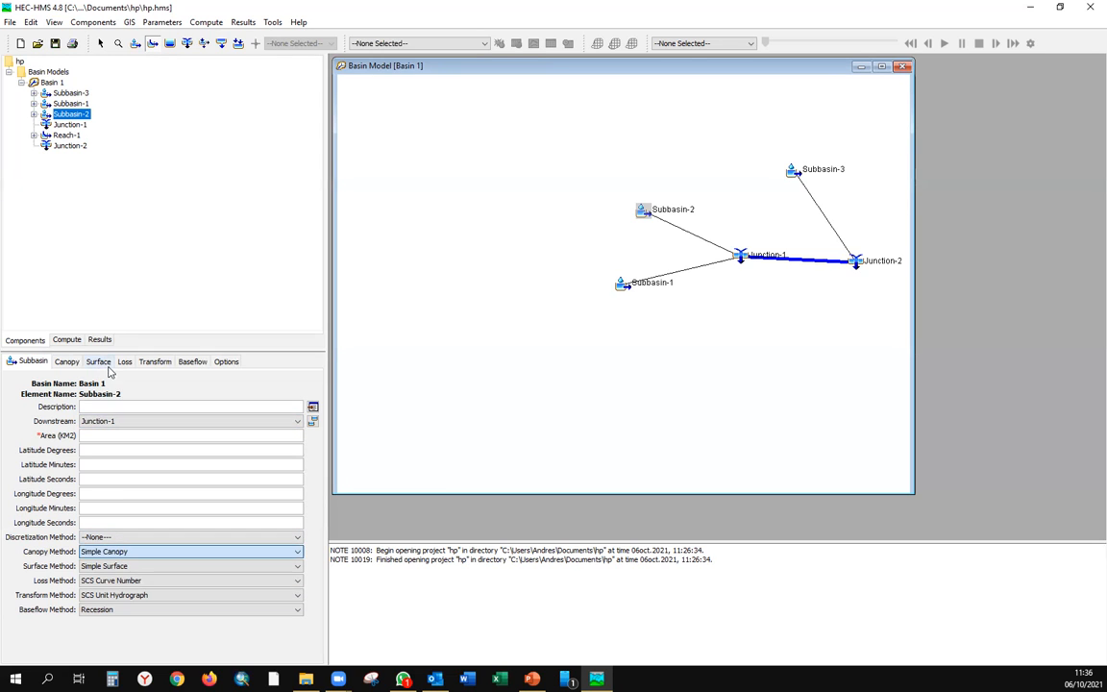
left_click(100, 364)
left_click(124, 362)
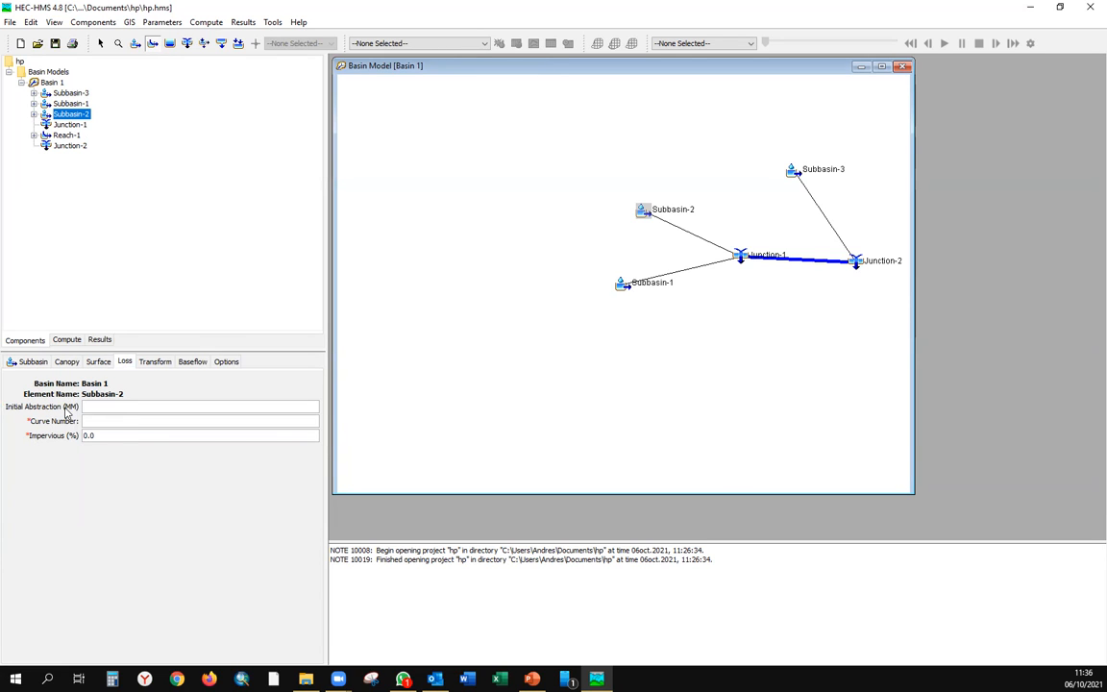
left_click(165, 366)
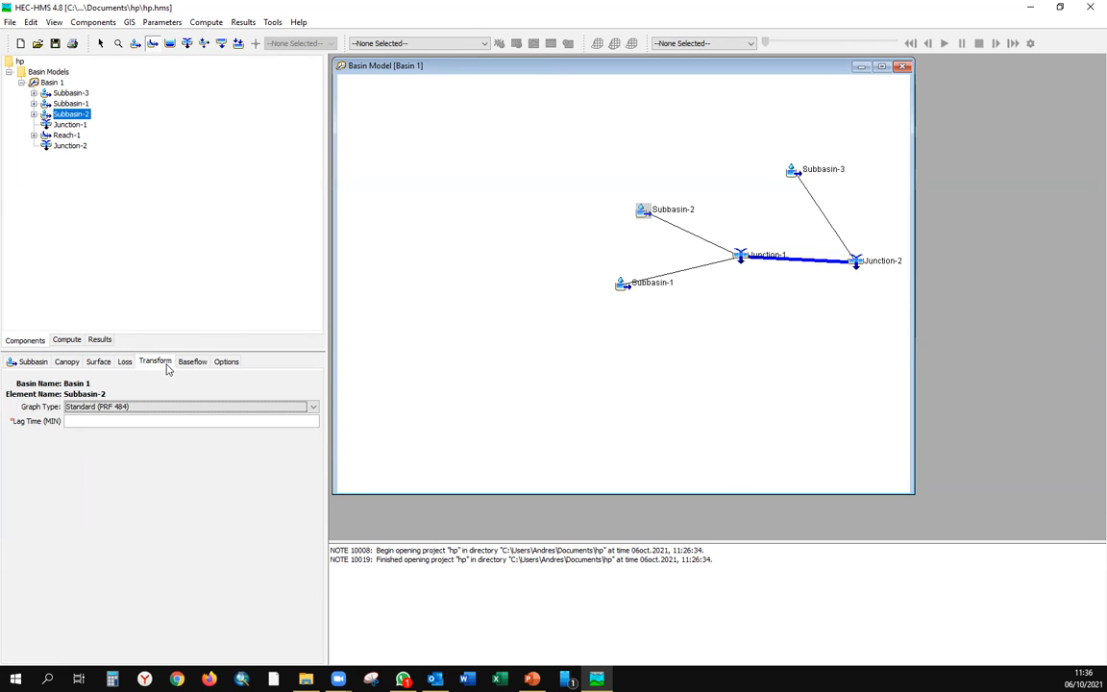
left_click(197, 363)
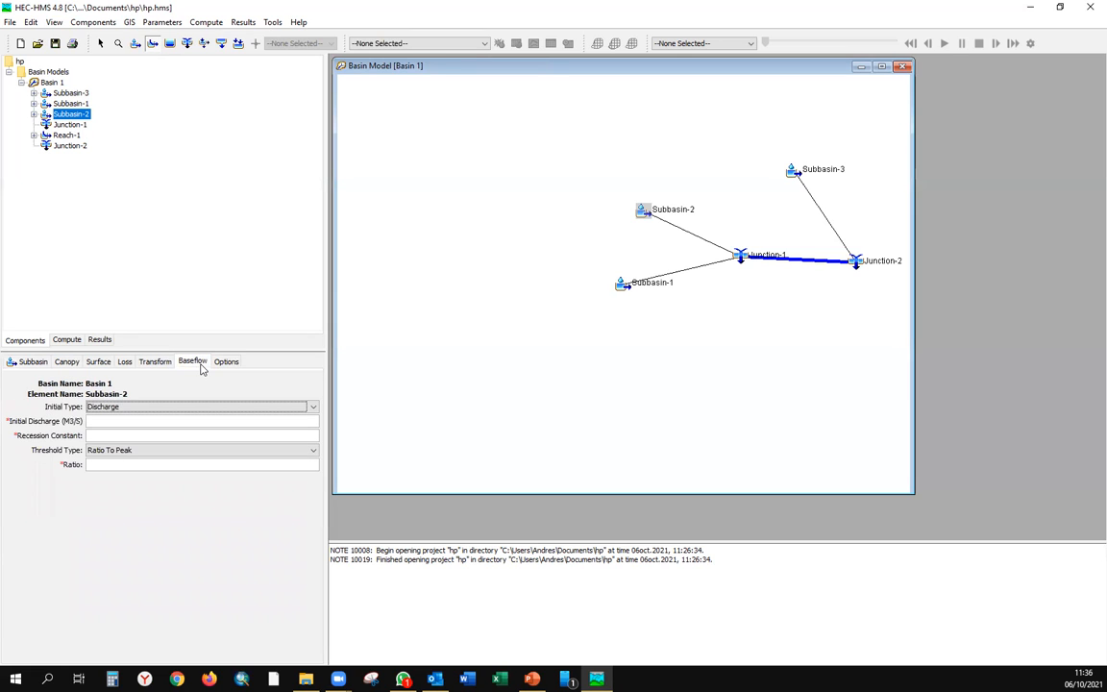
- Open the recent project Tavoleo2 and list its basin models
left_click(11, 23)
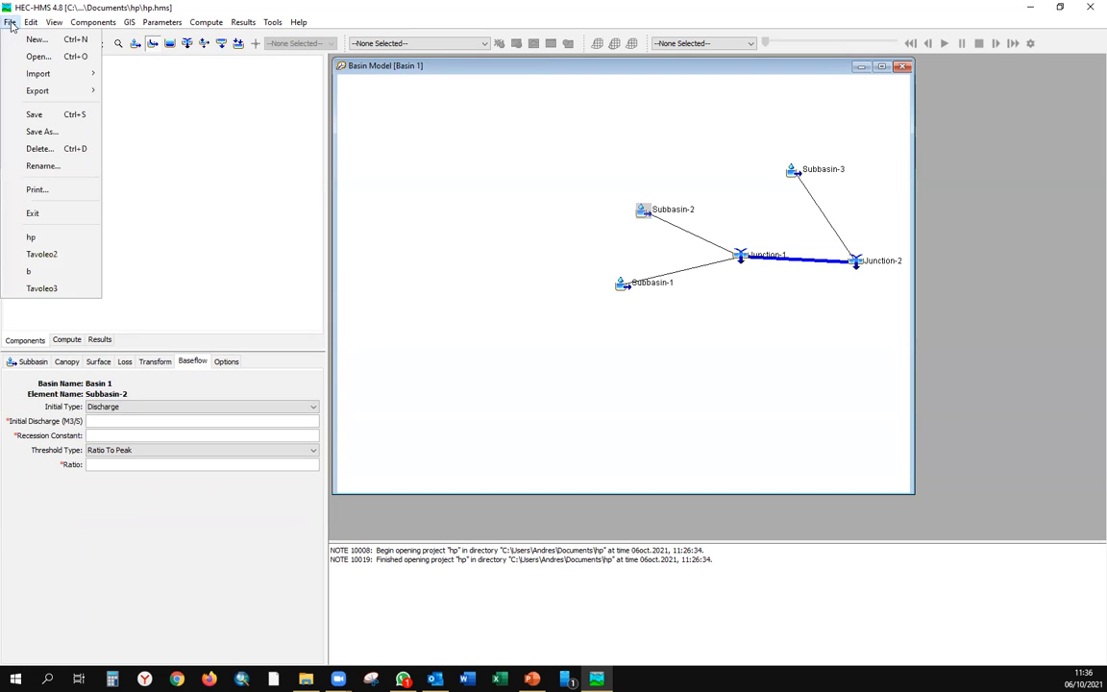
left_click(57, 254)
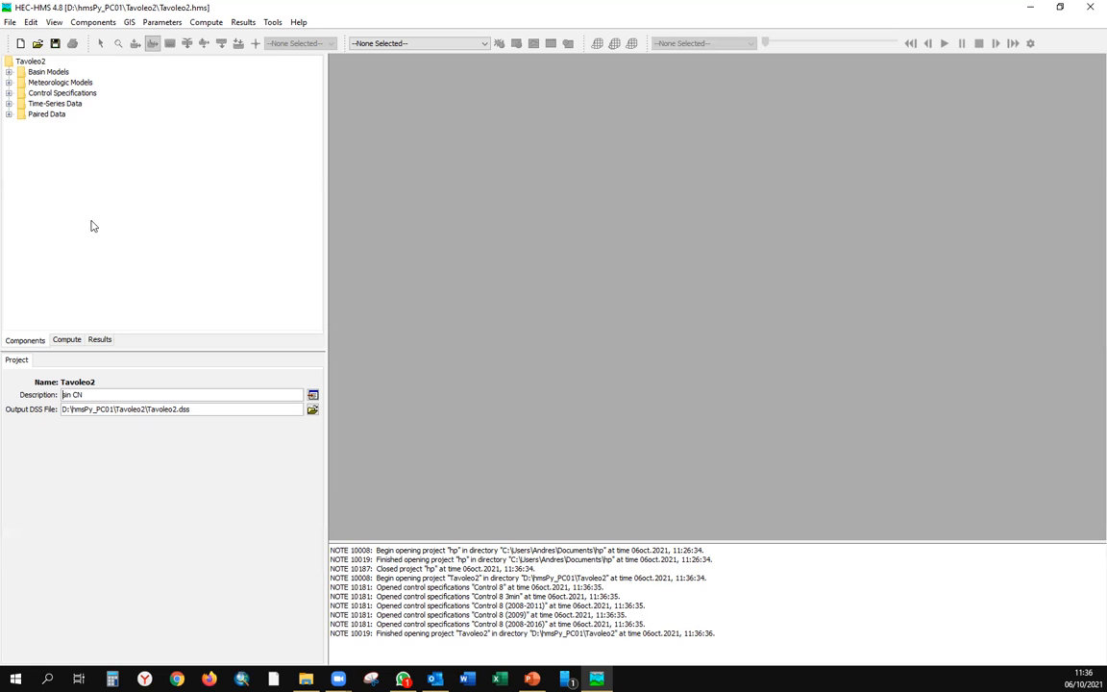
left_click(8, 72)
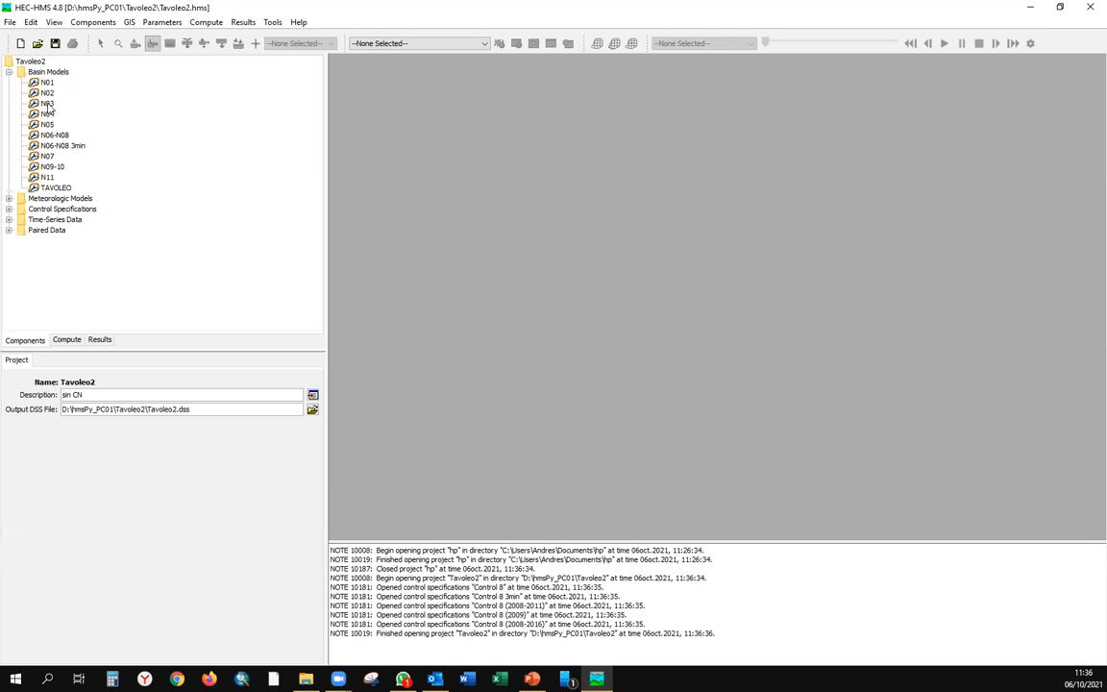
- Display the TAVOLEO basin model map, and open the N06-N08 basin model in an enlarged map window
left_click(55, 187)
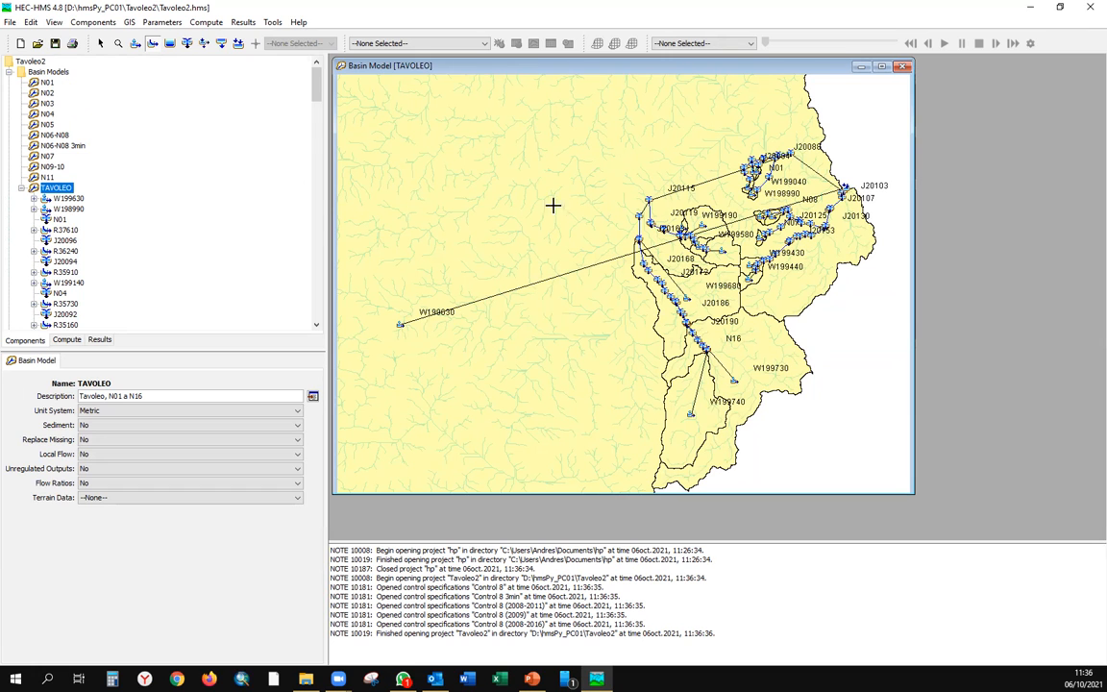
left_click(22, 188)
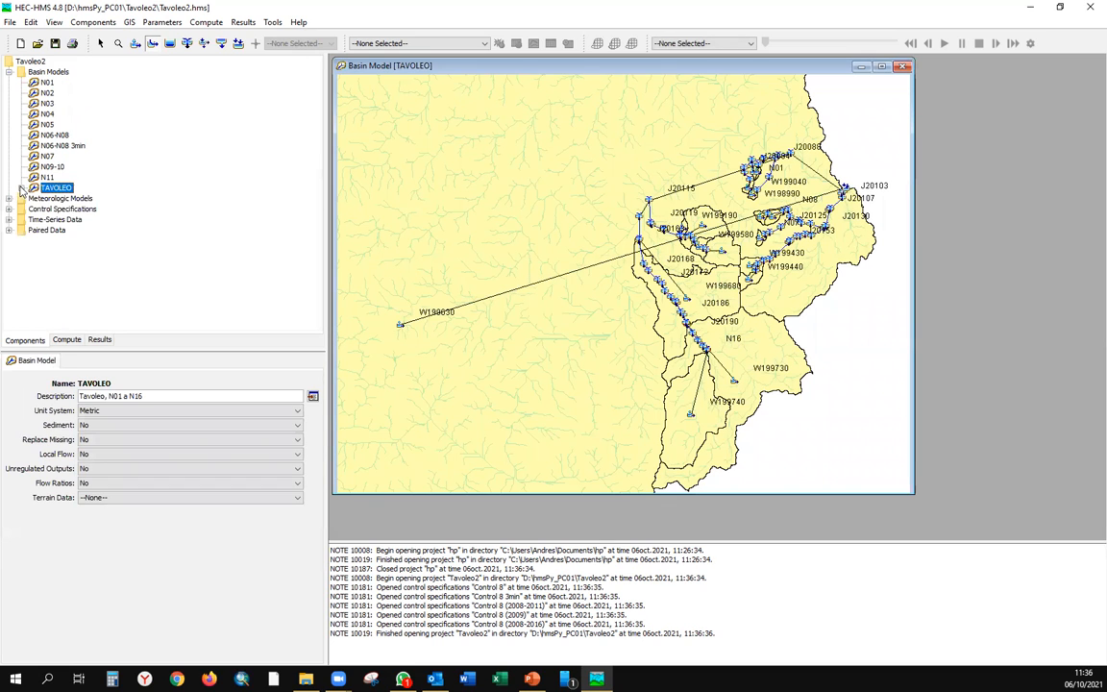
left_click(46, 135)
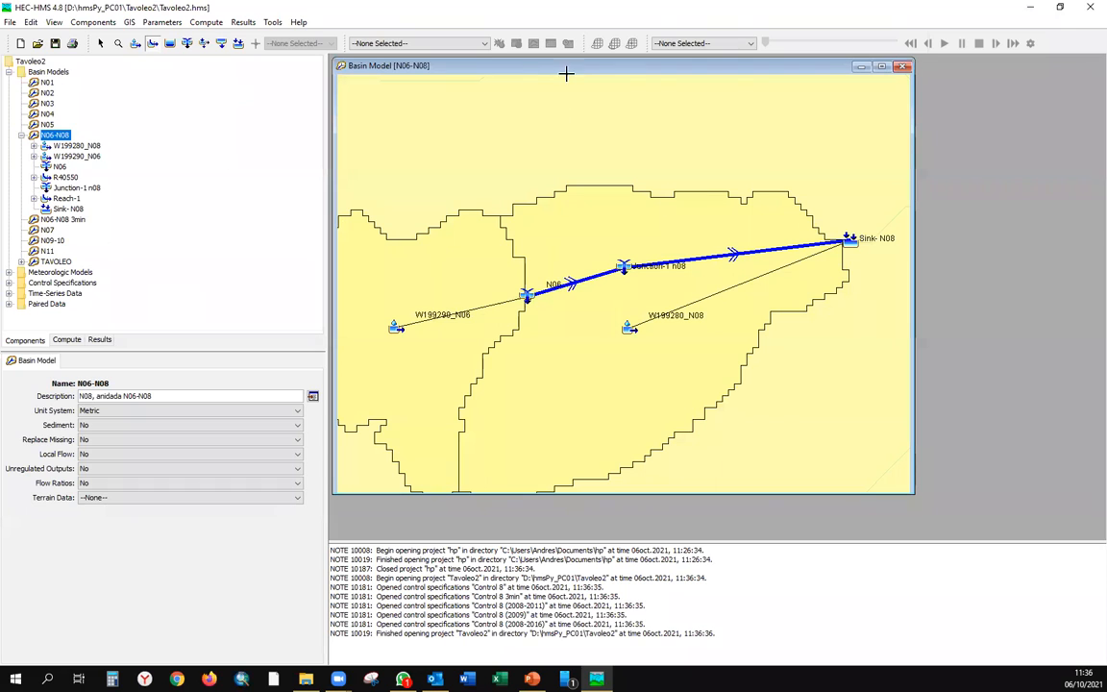
left_click_drag(914, 492, 1093, 528)
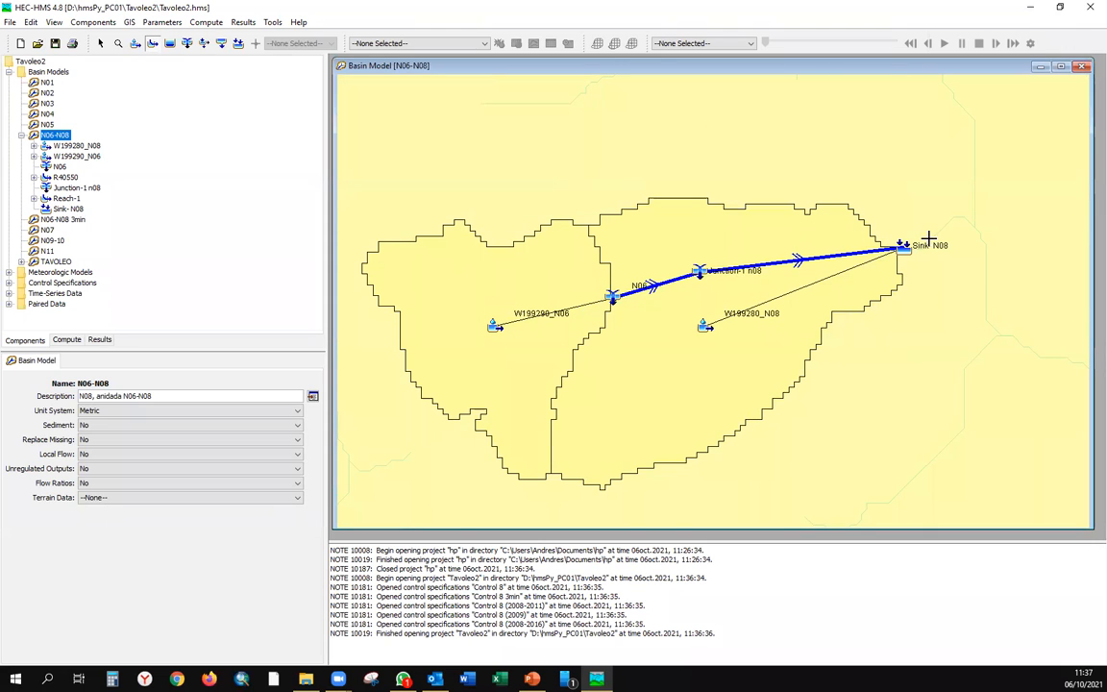
scroll(652, 267, "up", 1)
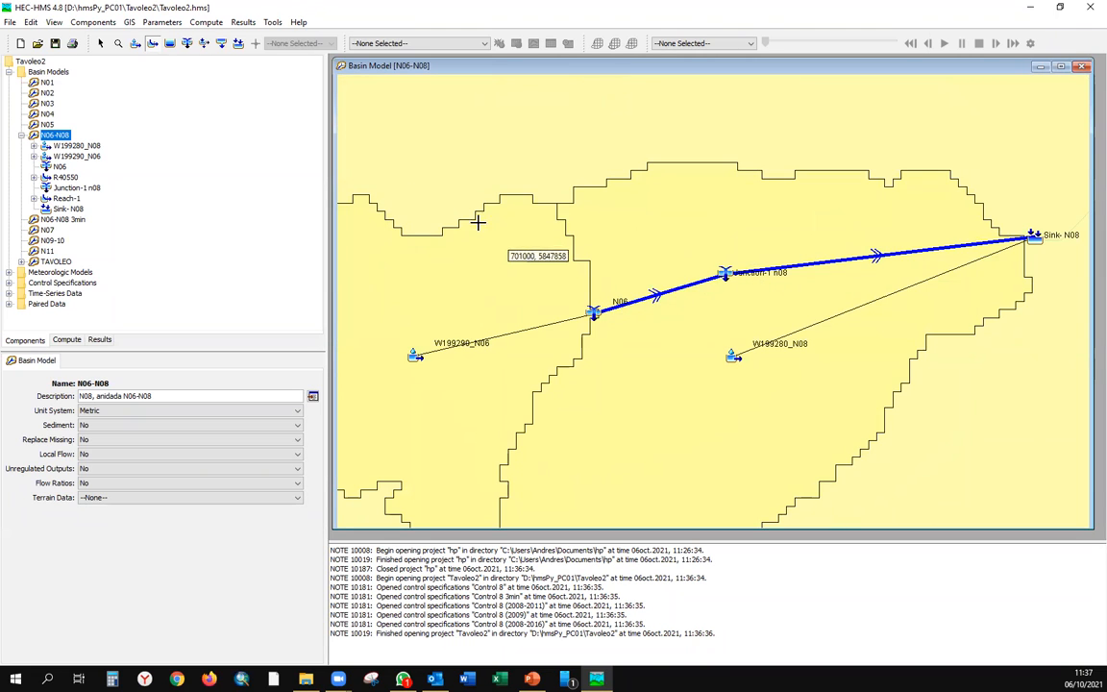
- Review the canopy, loss, transform, baseflow and observed flow settings of subbasin W199280_N08 in basin model N06-N08
left_click(66, 145)
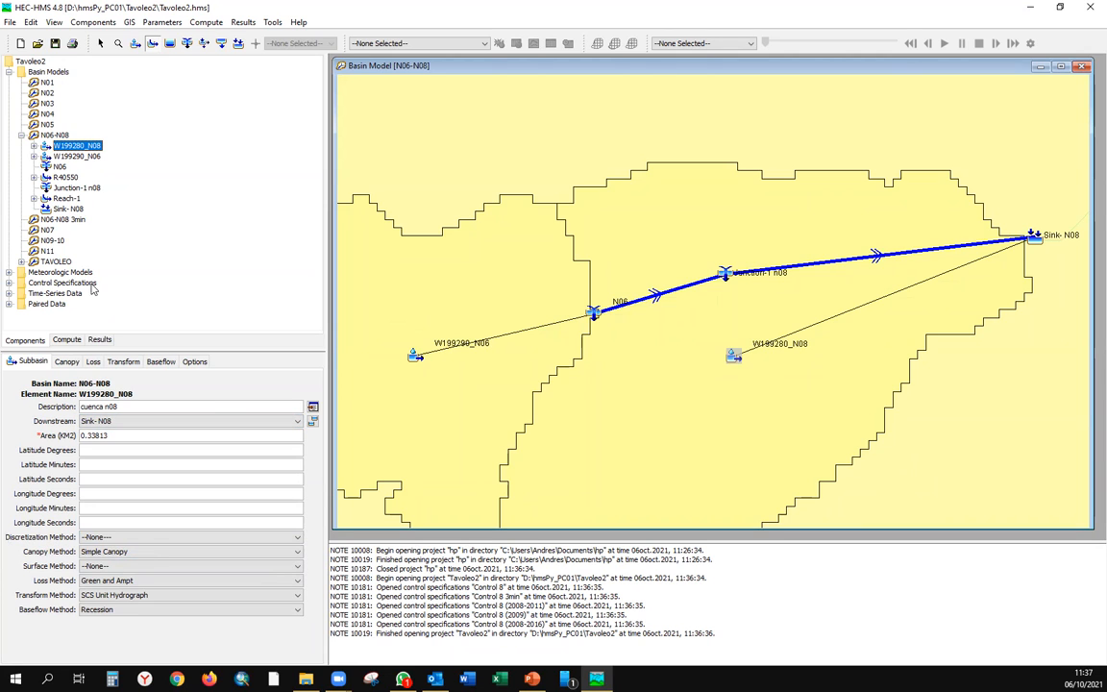
left_click(63, 362)
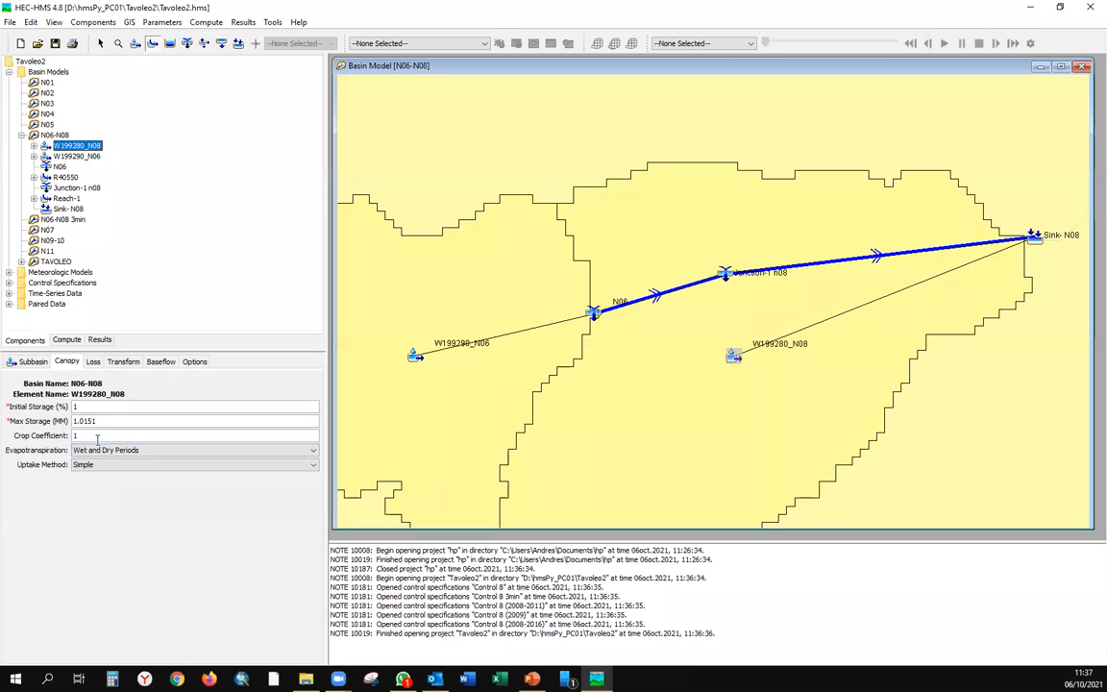
left_click(93, 361)
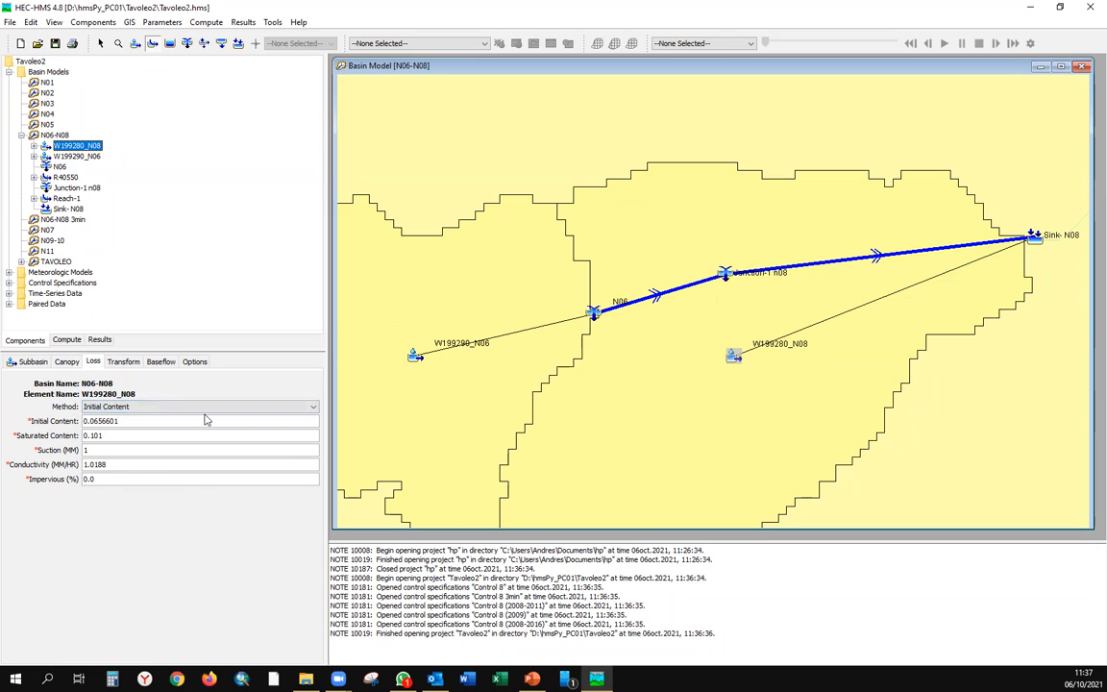
left_click(123, 361)
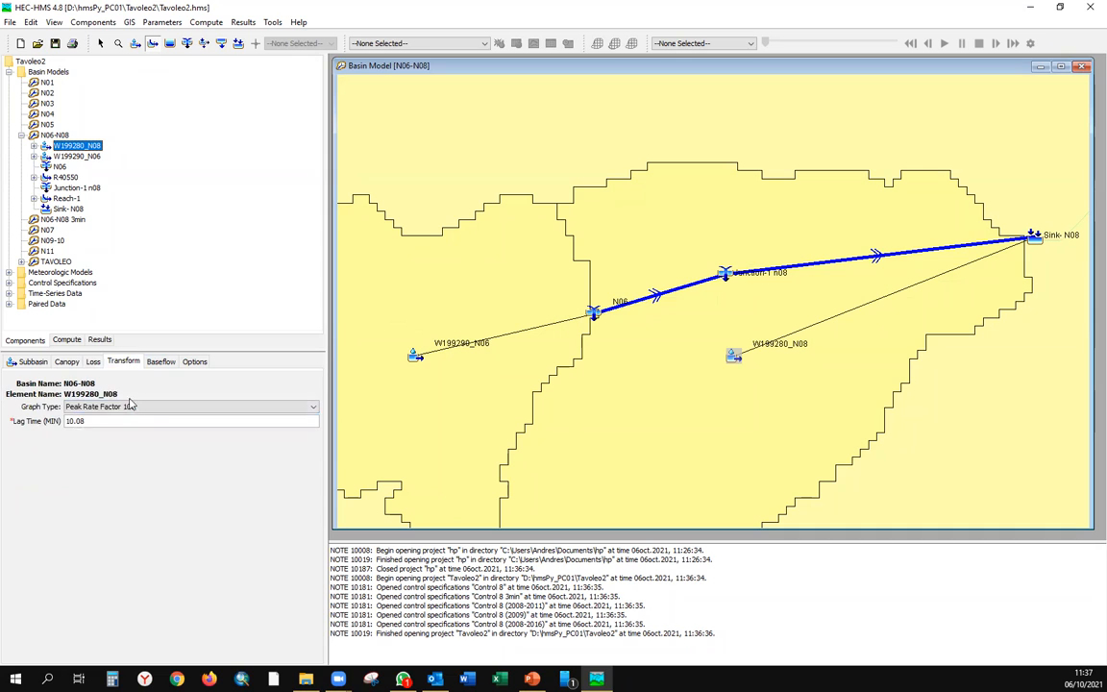
left_click(161, 362)
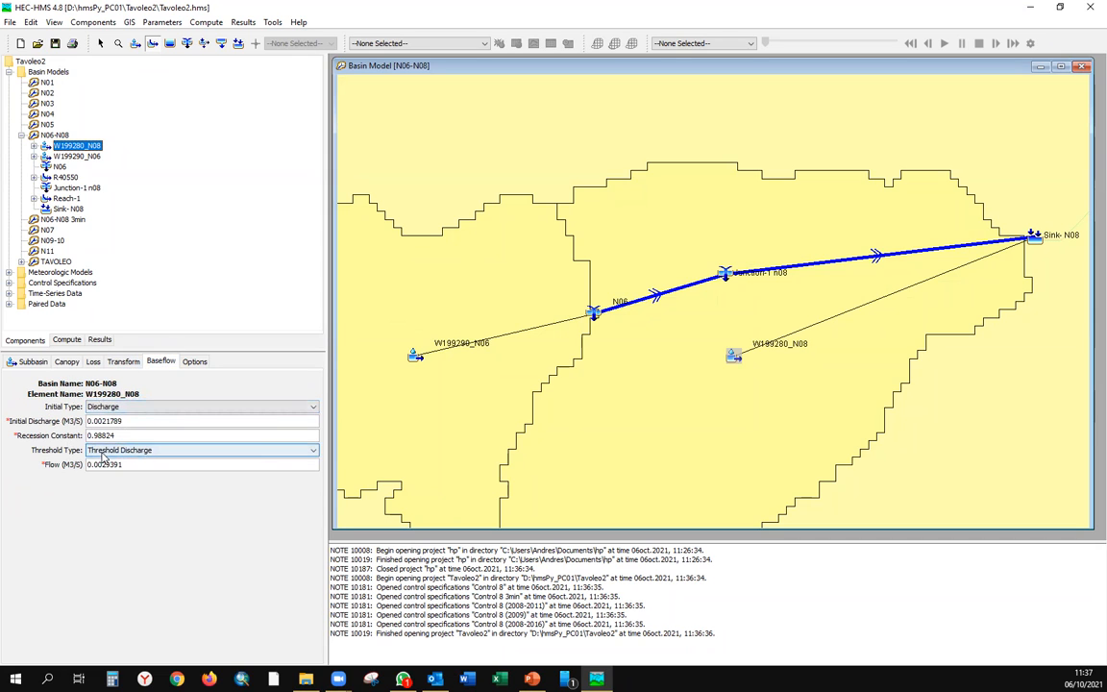
left_click(194, 362)
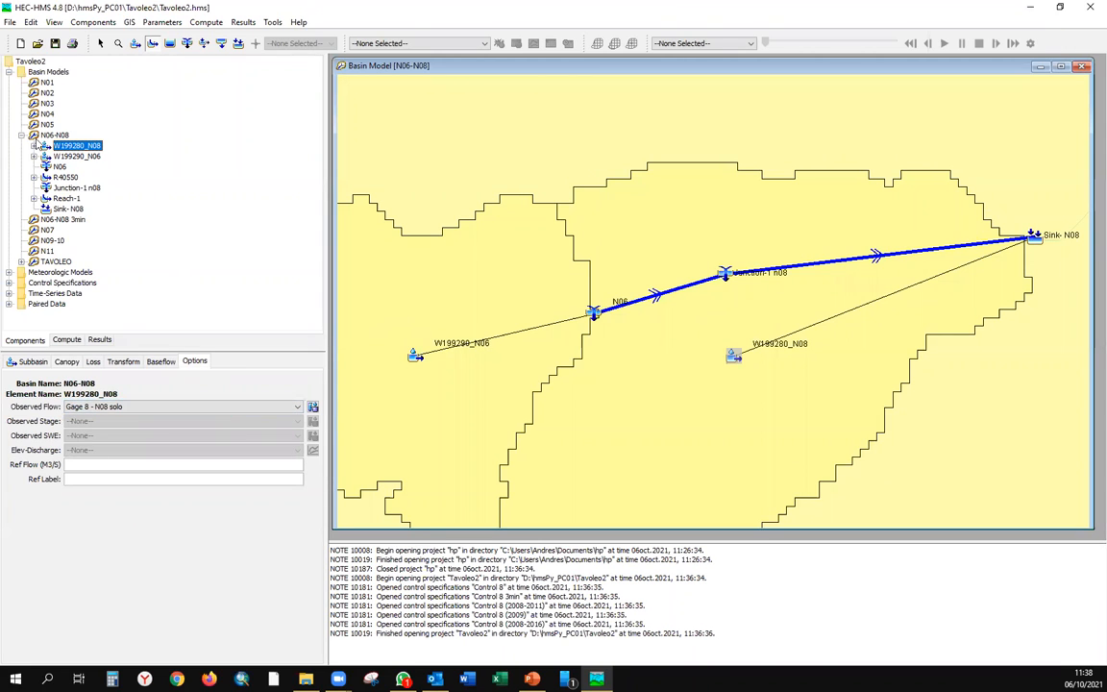
left_click(22, 135)
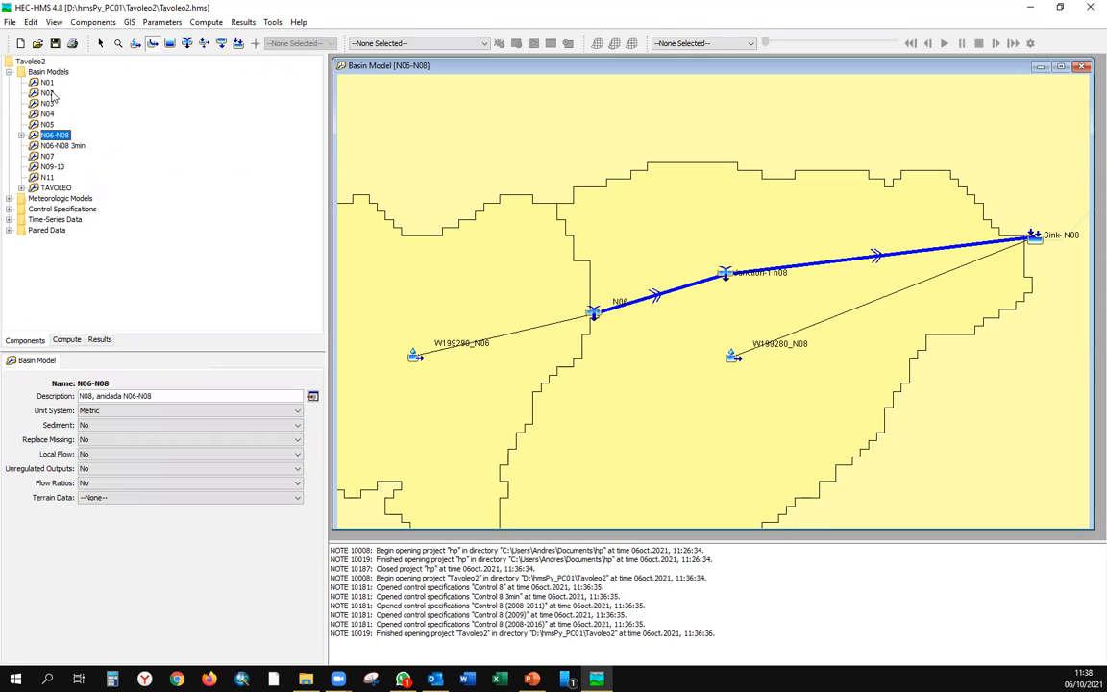
- Examine meteorologic model Met 01: its precipitation and evapotranspiration methods, the basin models it includes, and its override option
left_click(9, 199)
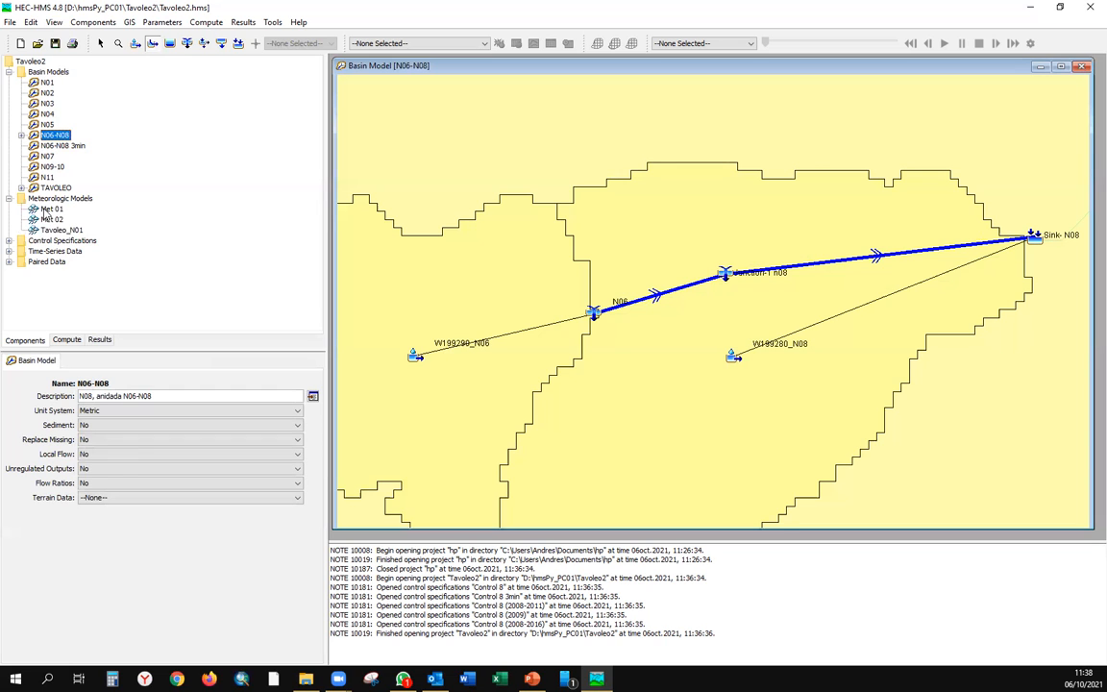
double_click(45, 209)
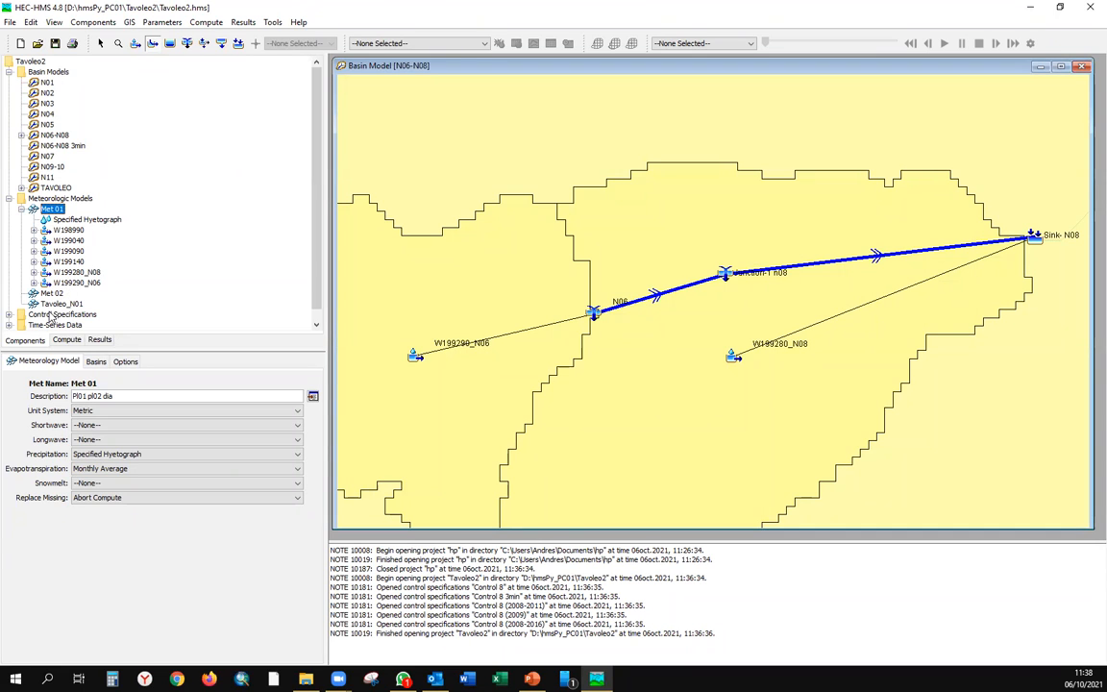
left_click(94, 362)
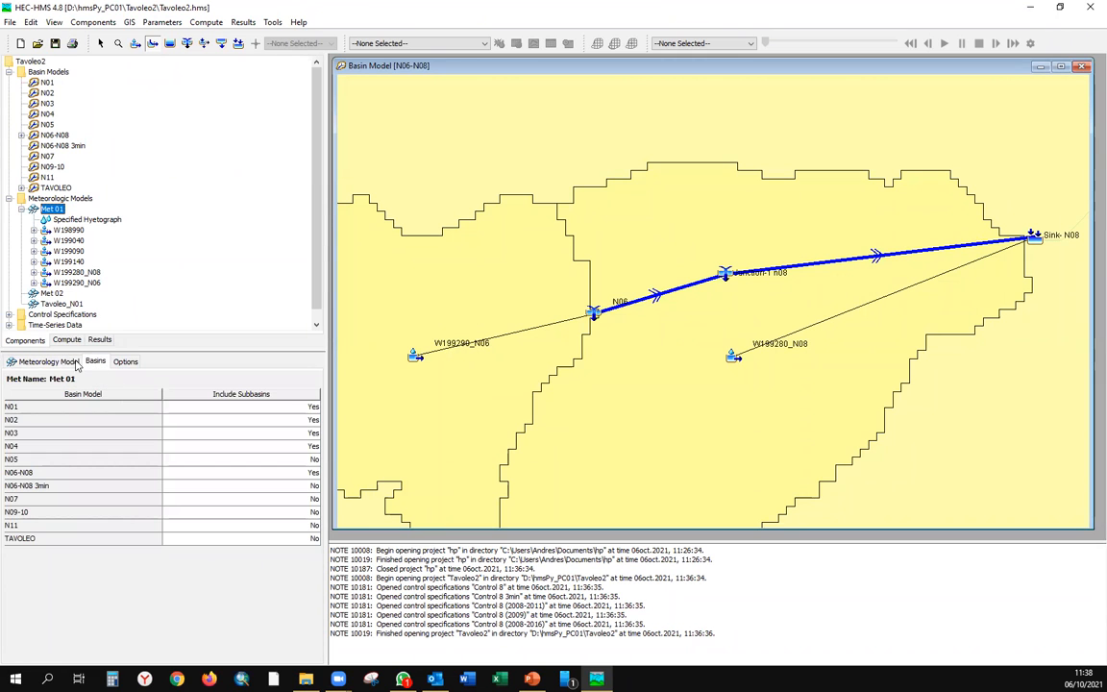
left_click(63, 362)
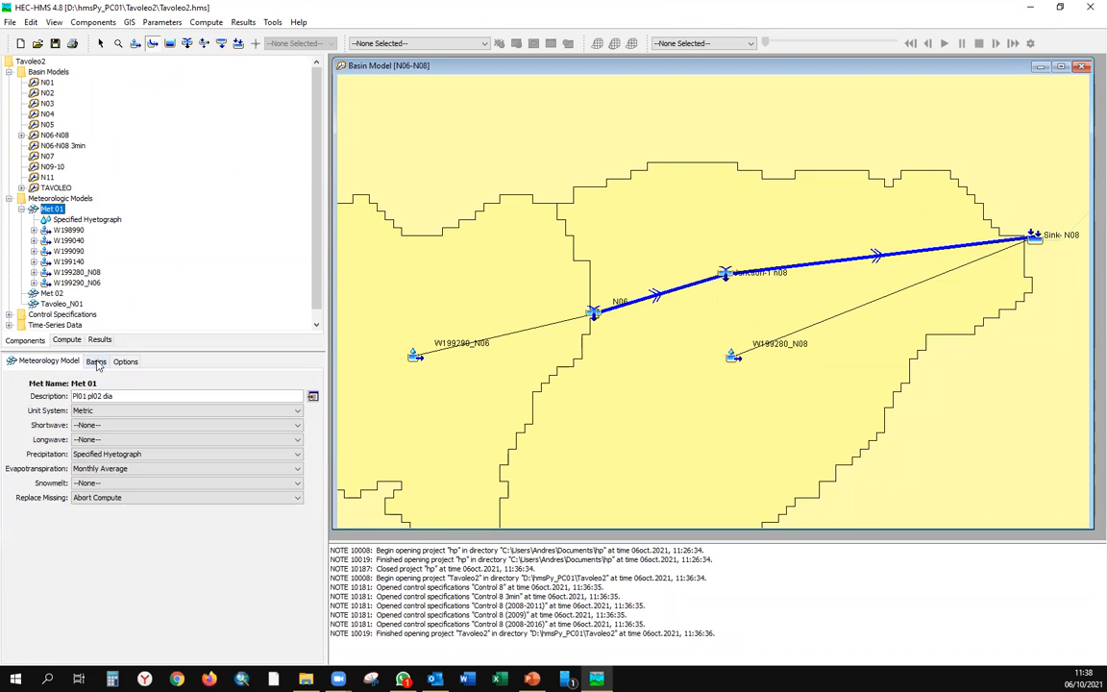
left_click(95, 361)
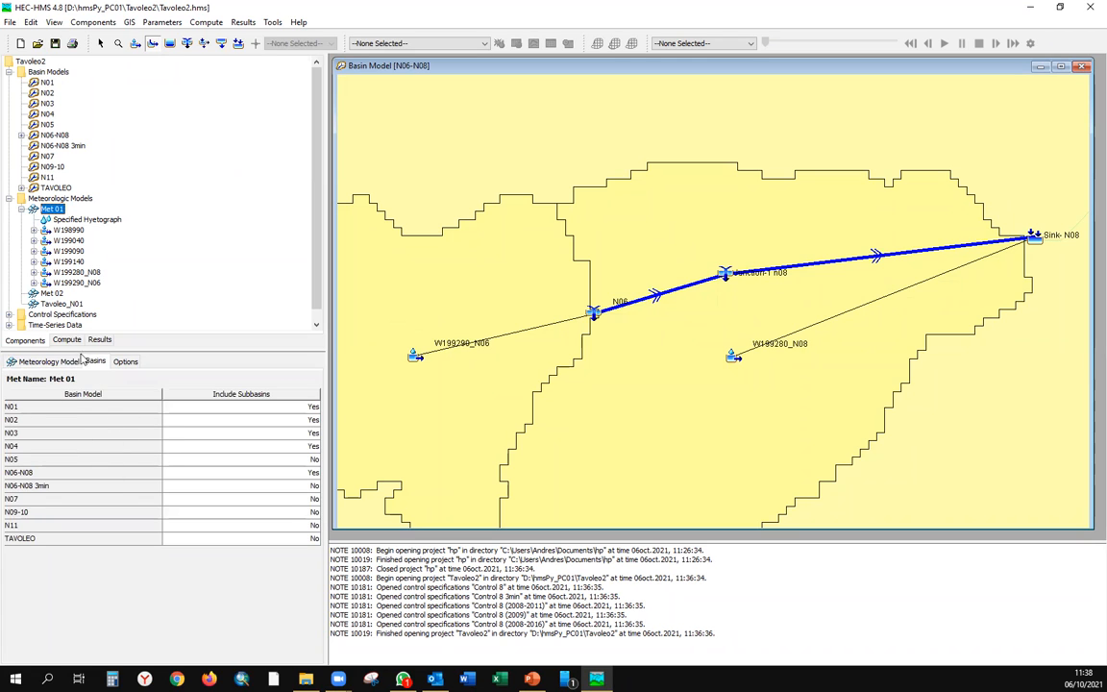
left_click(46, 361)
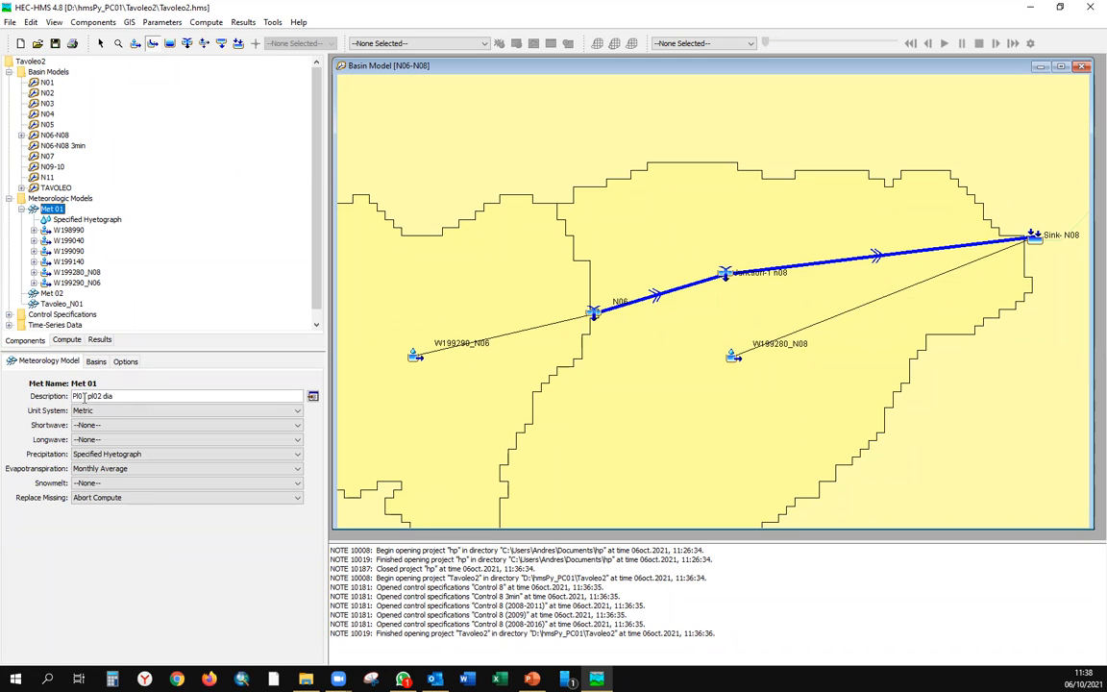
left_click(93, 361)
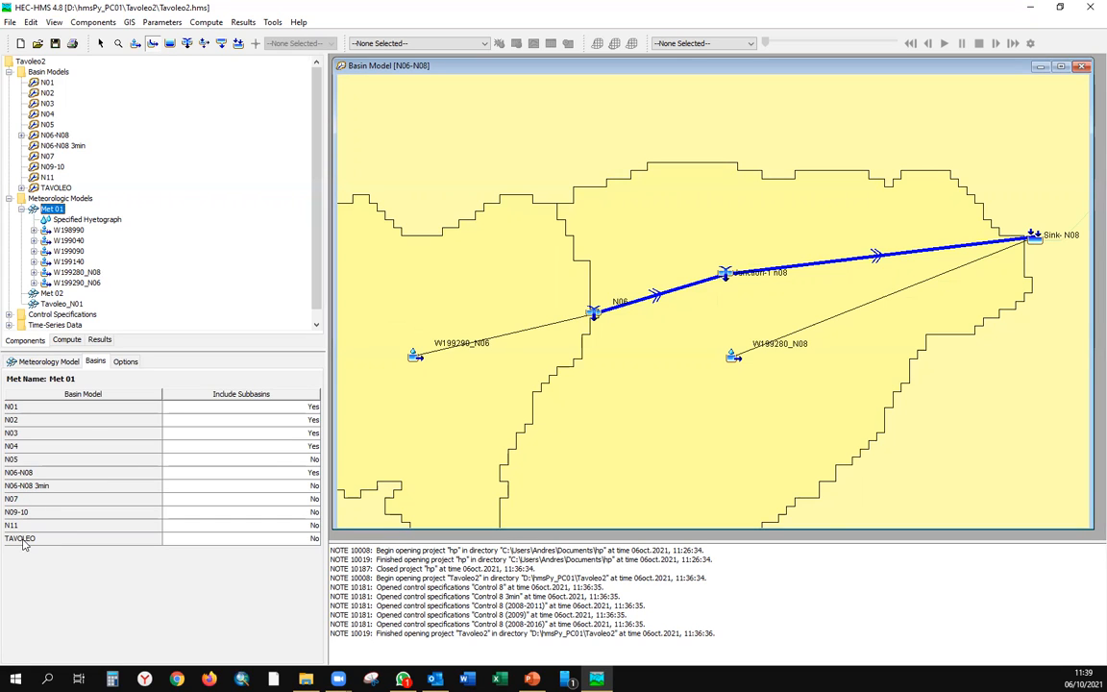
left_click(123, 362)
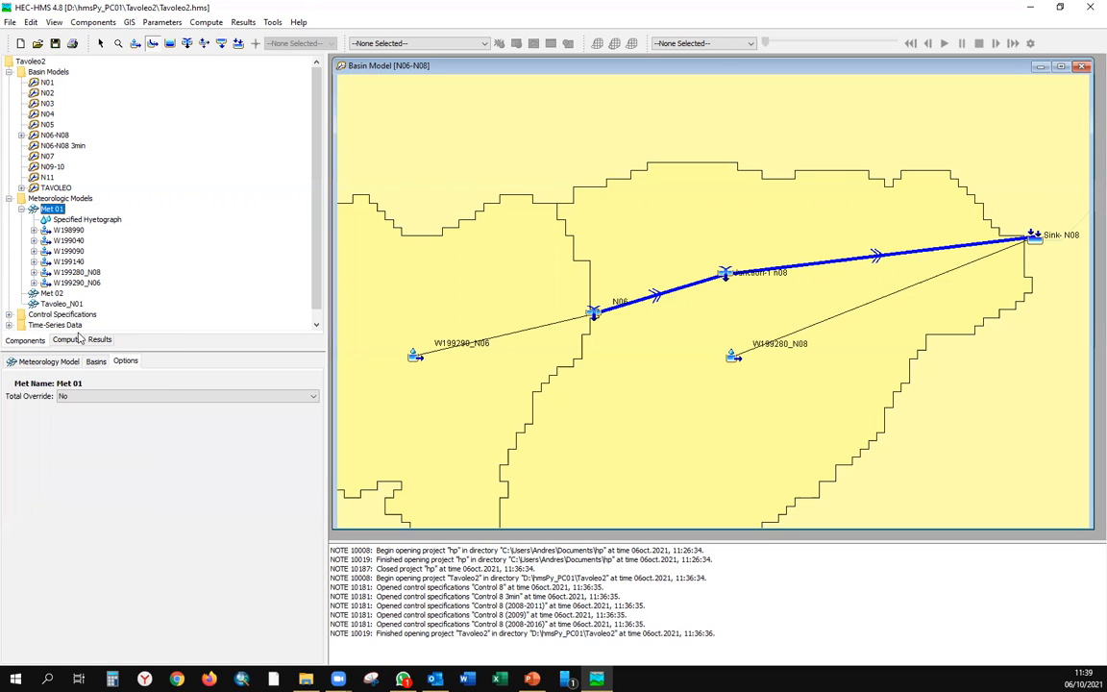
left_click(20, 210)
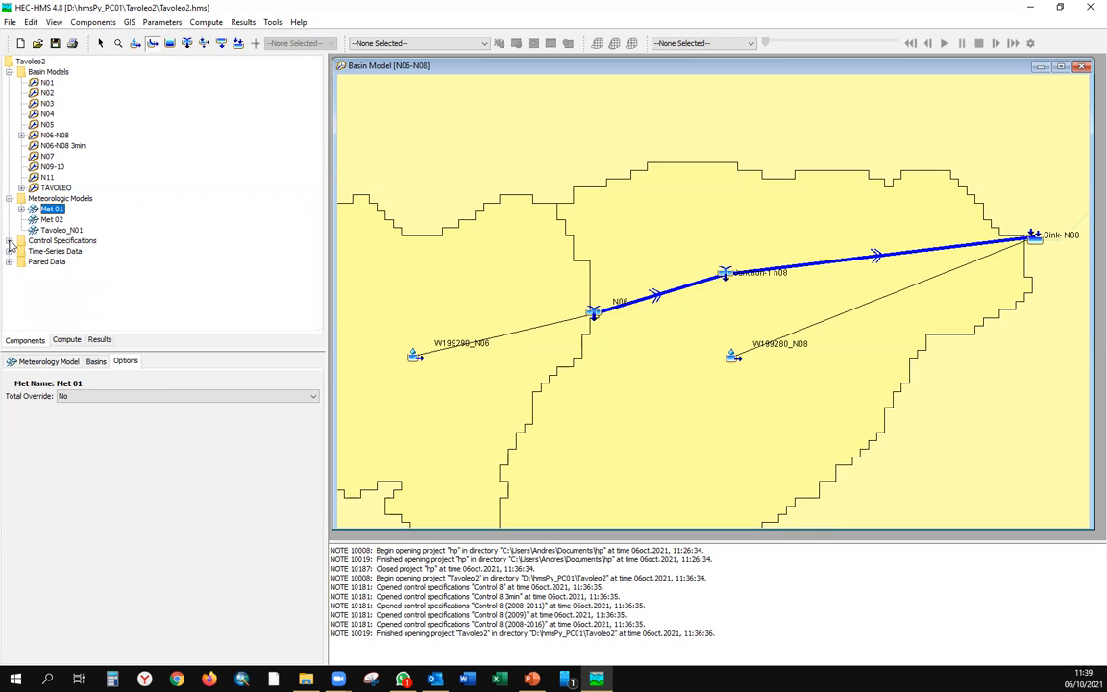
- List the control specifications and check the dates and time interval of Control 1 my2008
left_click(9, 241)
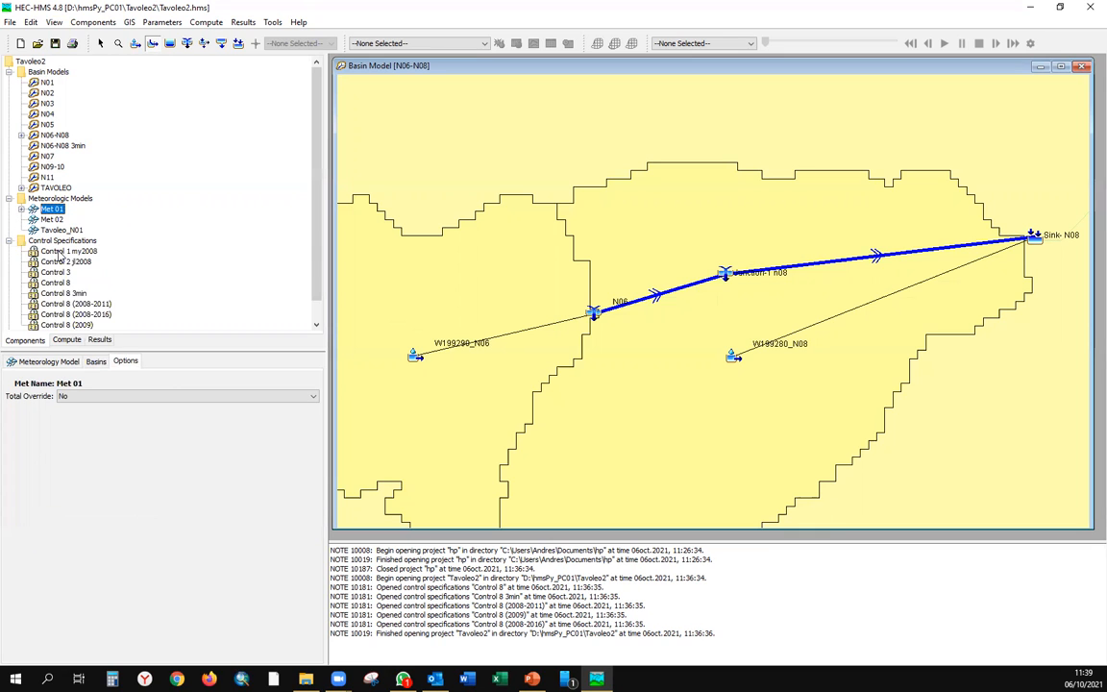
left_click(59, 253)
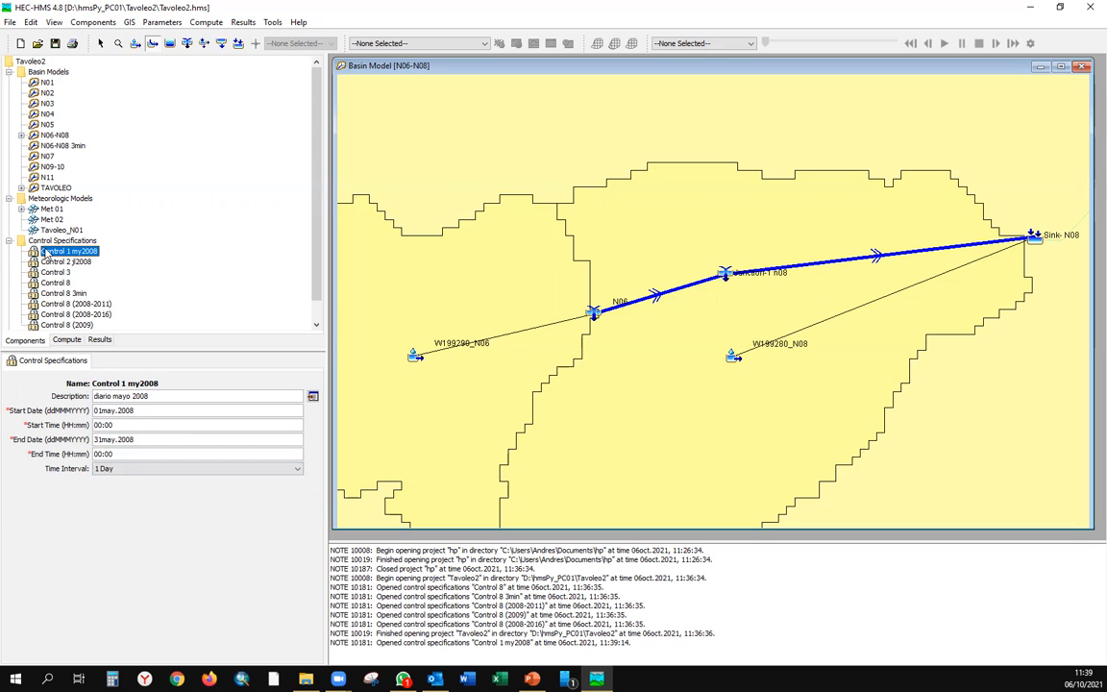
left_click(8, 241)
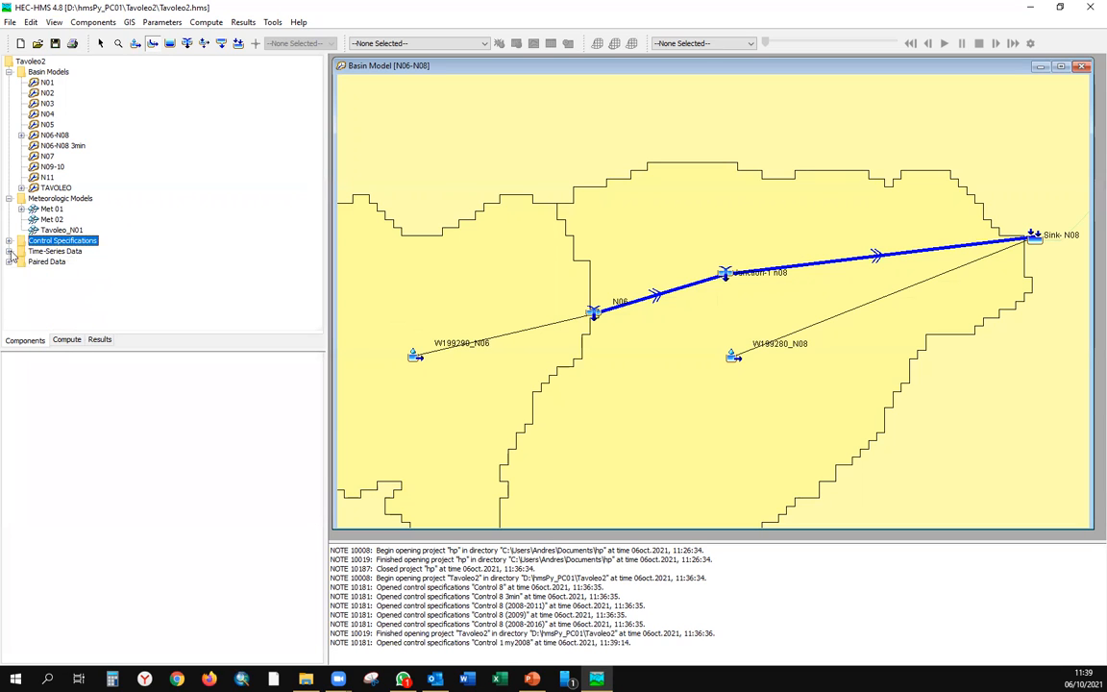
- List the precipitation gages in the time-series data and check the settings of Gage 2 Pl02
left_click(8, 251)
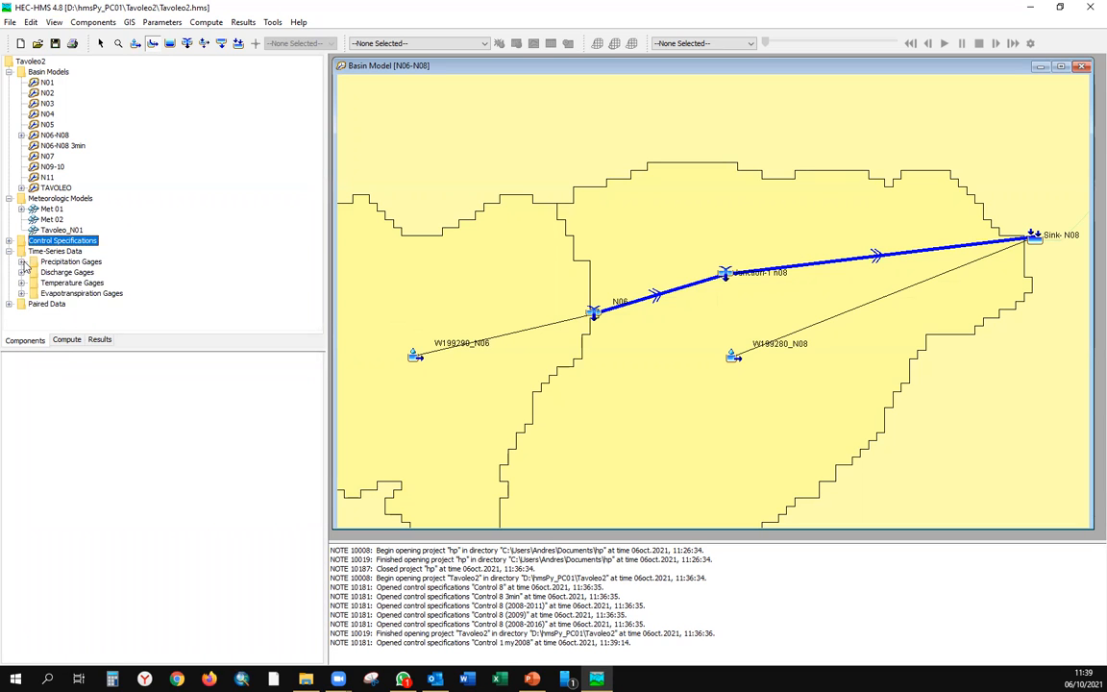
left_click(22, 262)
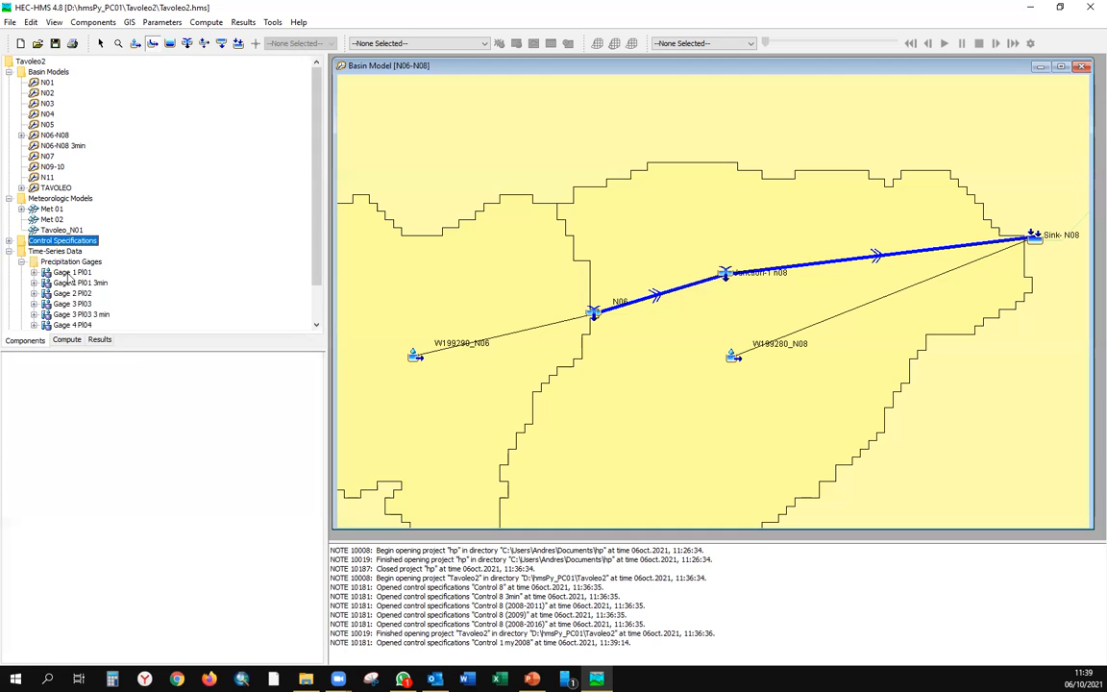
left_click(67, 282)
left_click(63, 293)
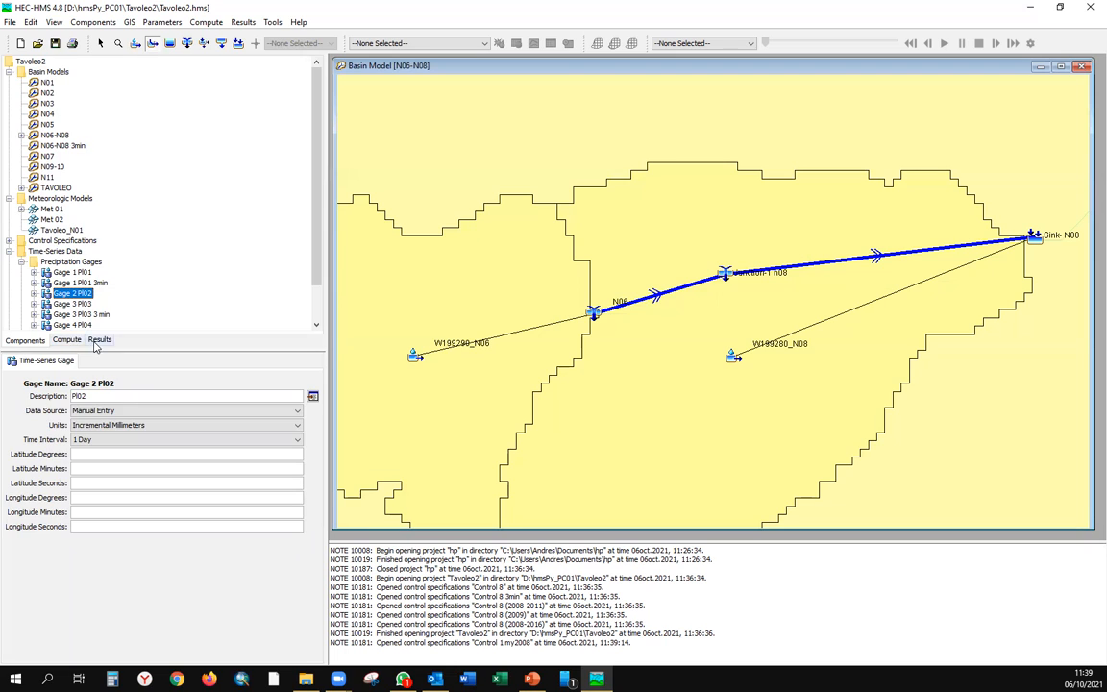
left_click(69, 342)
left_click(26, 340)
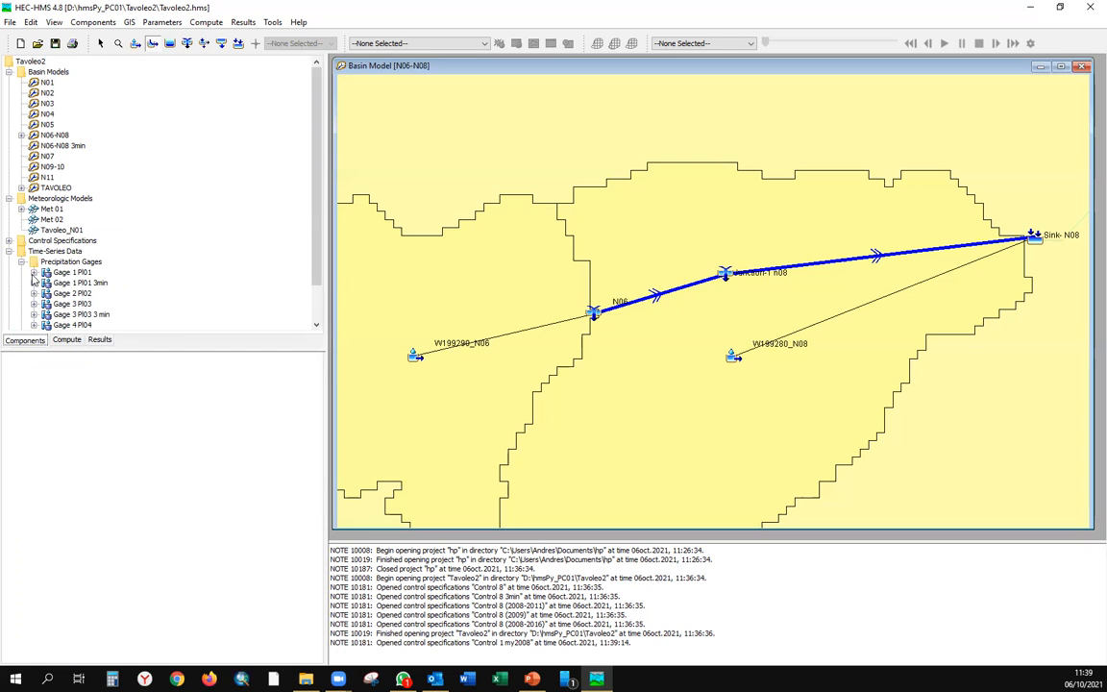
- Inspect the time window, data table and precipitation graph of Gage 1 Pl01 3min
left_click(51, 282)
left_click(33, 283)
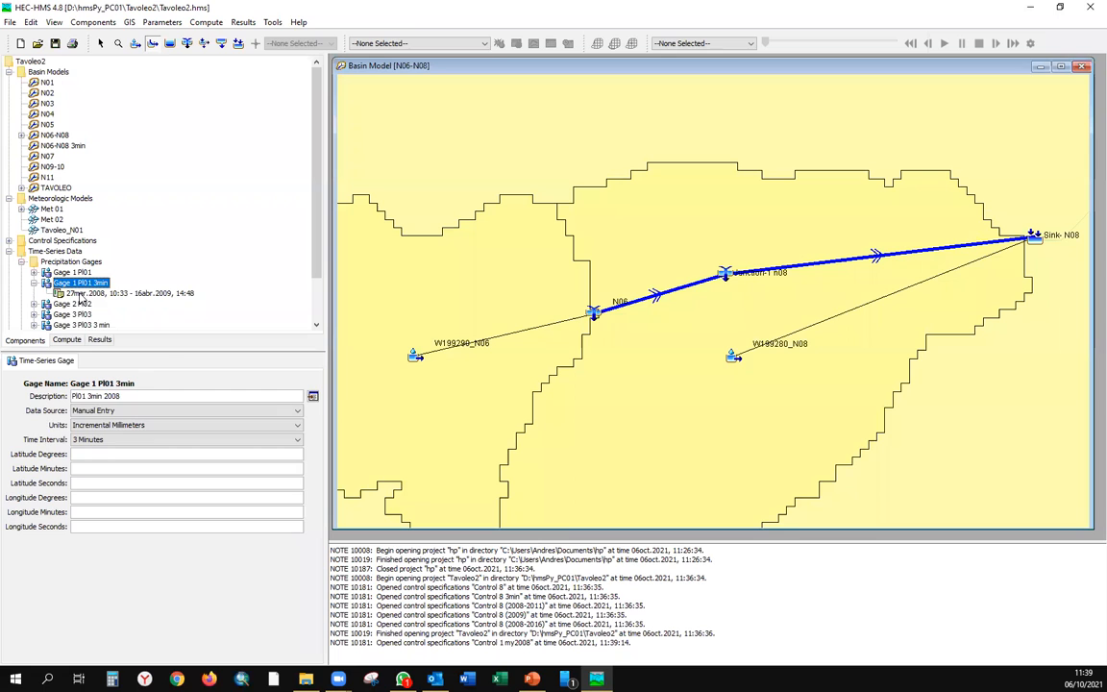
left_click(107, 294)
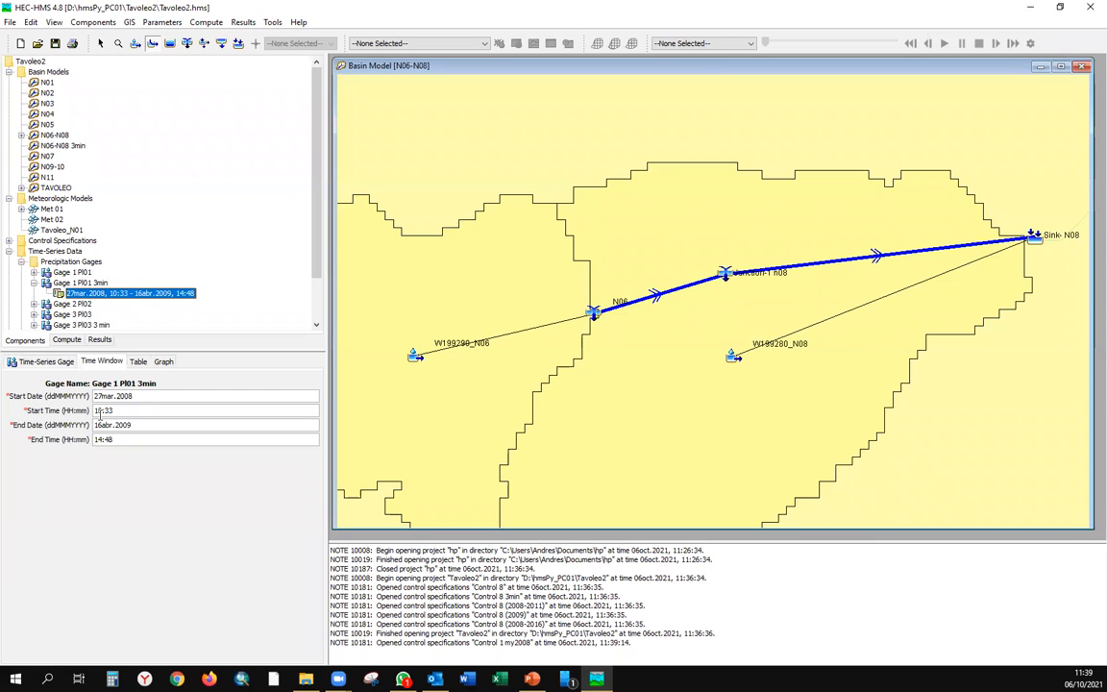
left_click(137, 361)
scroll(256, 460, "down", 5)
left_click_drag(319, 413, 307, 630)
left_click(163, 362)
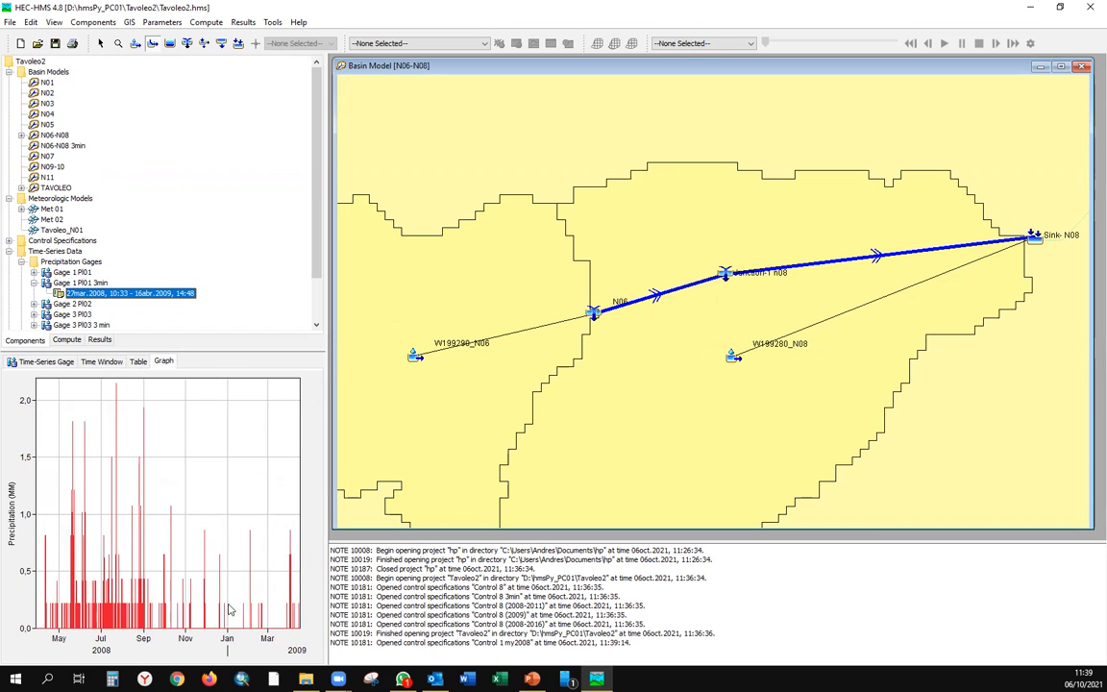
- List the discharge gages and view the data table of Gage 8 - N08
scroll(96, 269, "down", 2)
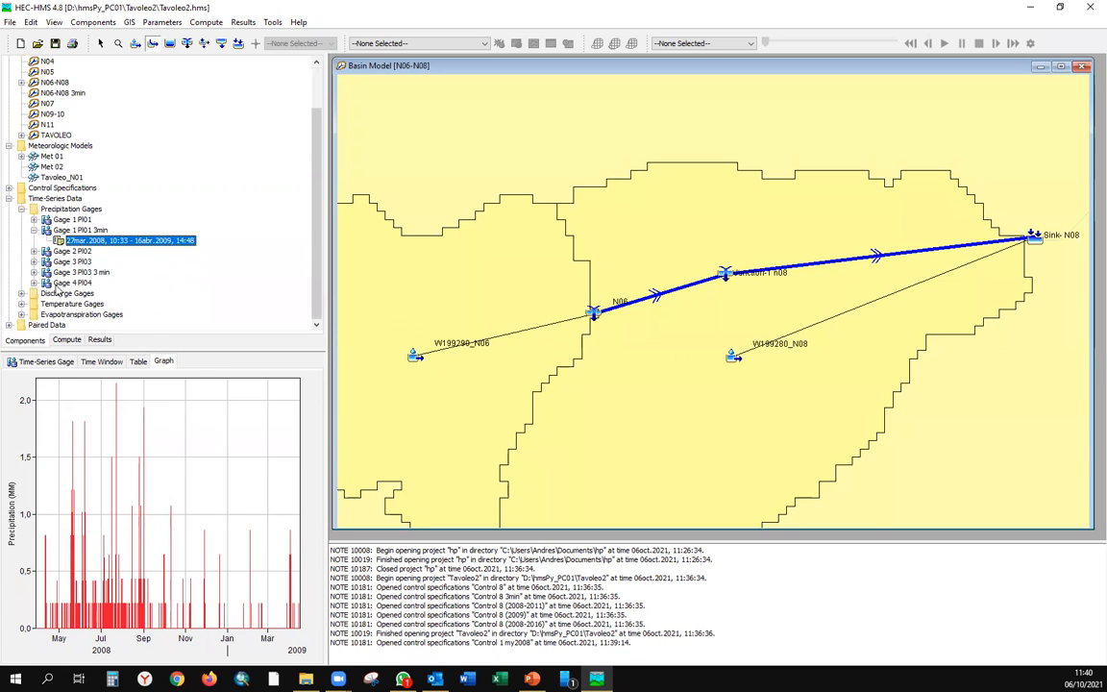
left_click(21, 293)
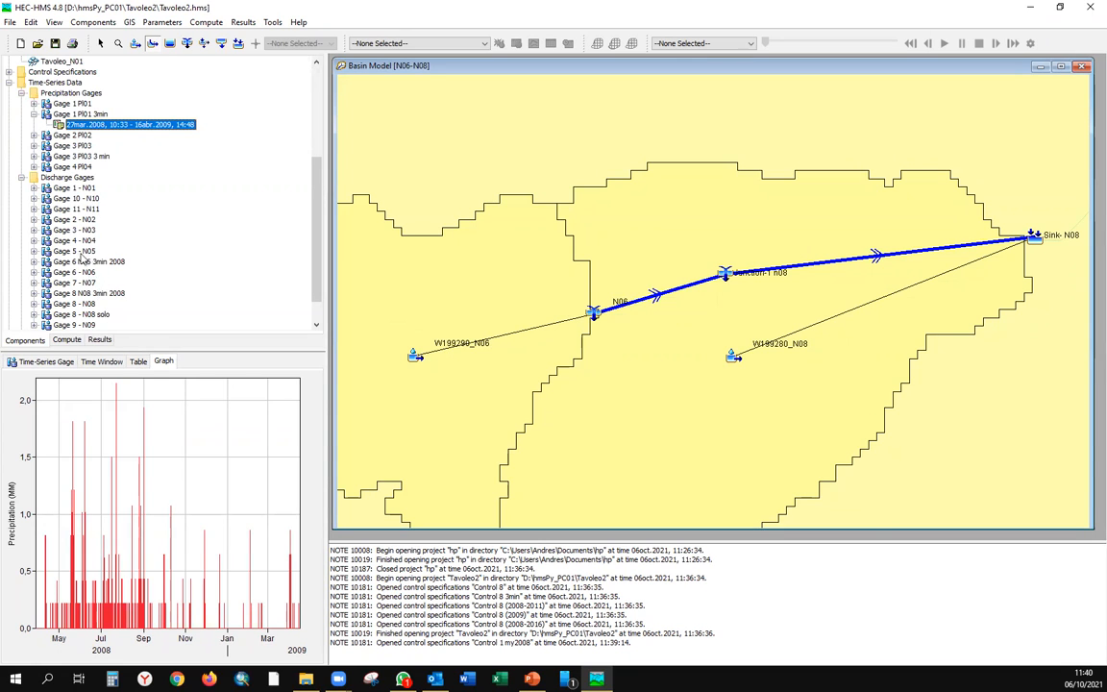
left_click(84, 305)
left_click(34, 305)
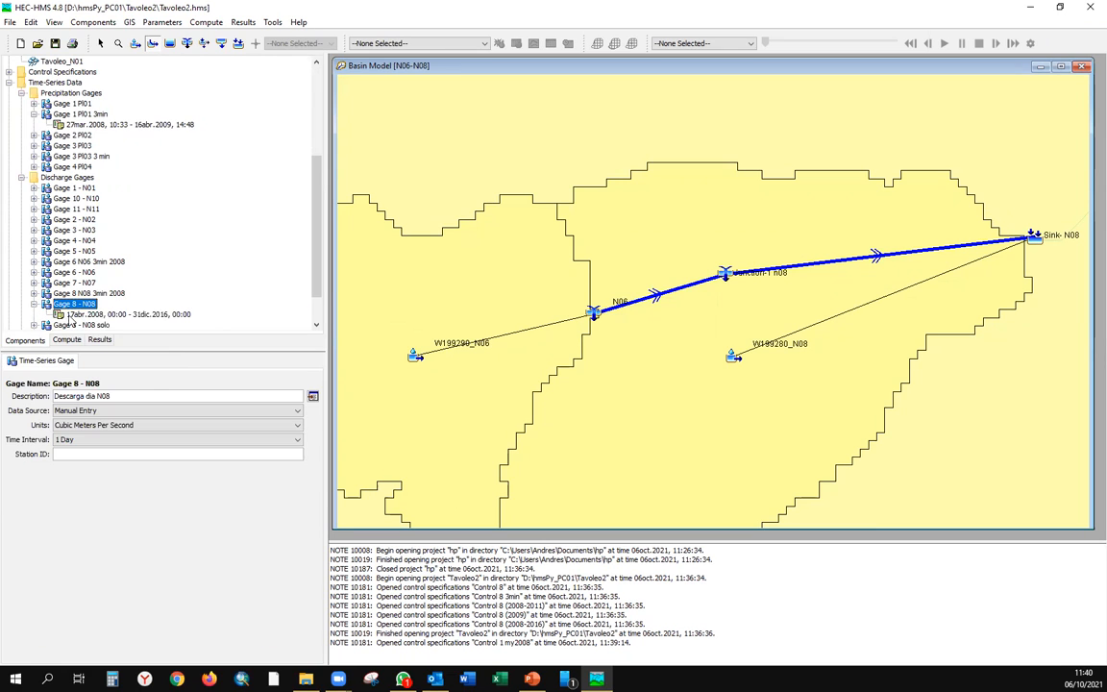
left_click(70, 314)
left_click(139, 362)
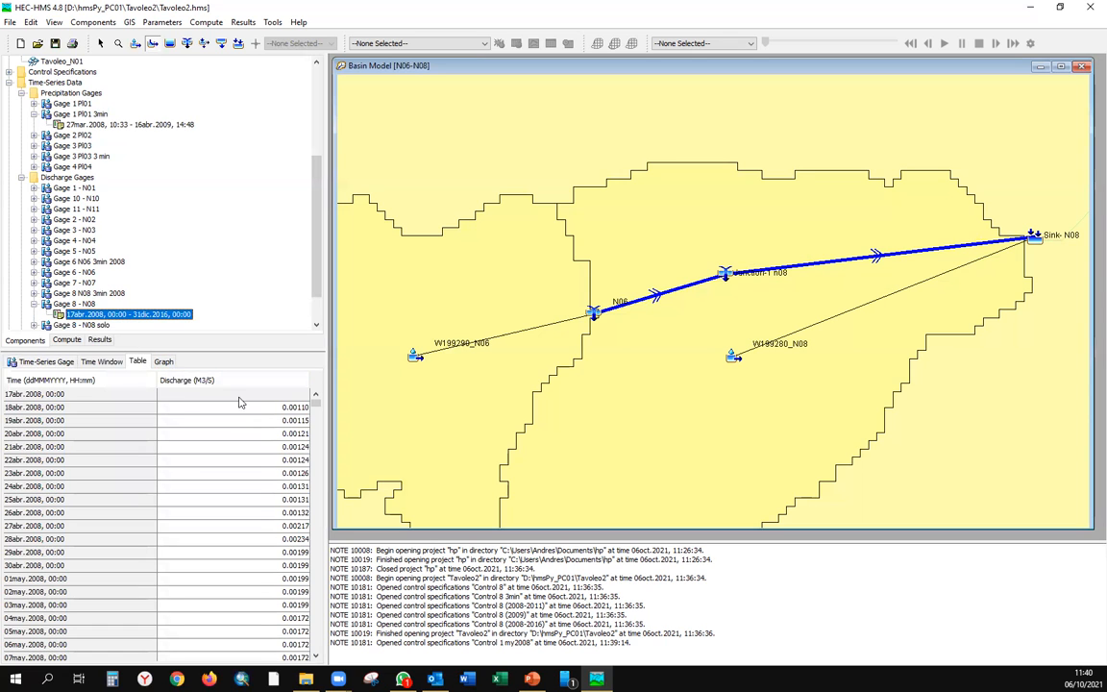
- View the discharge graph of Gage 8 - N08, and list the temperature and evapotranspiration gages in the time-series data
left_click(164, 362)
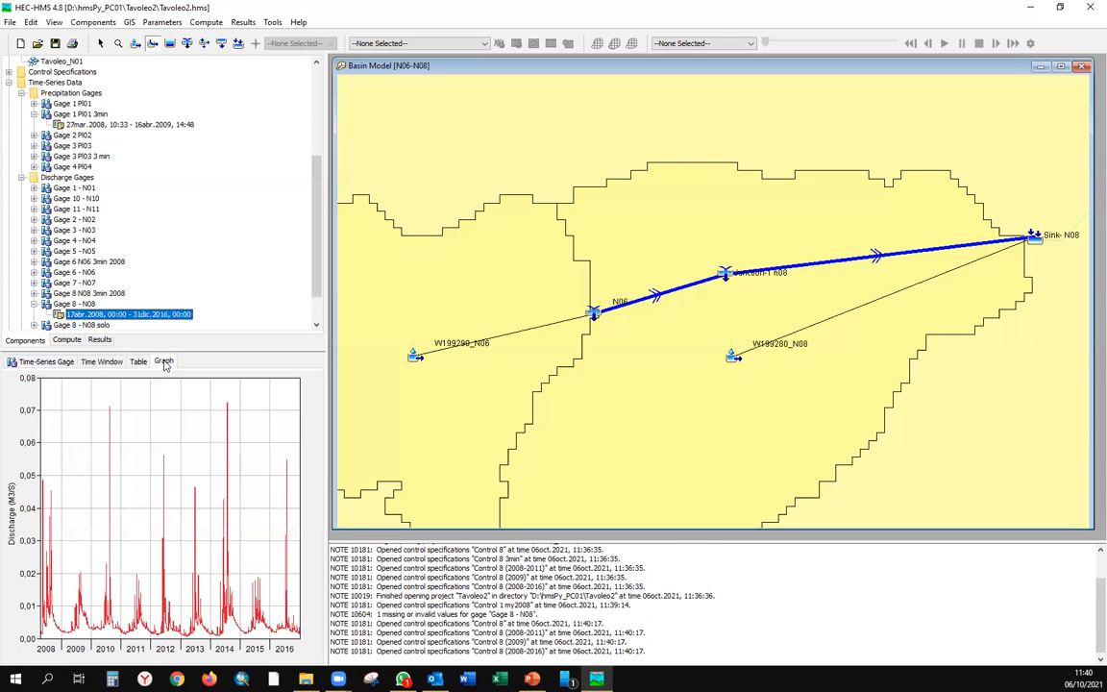
scroll(116, 260, "down", 2)
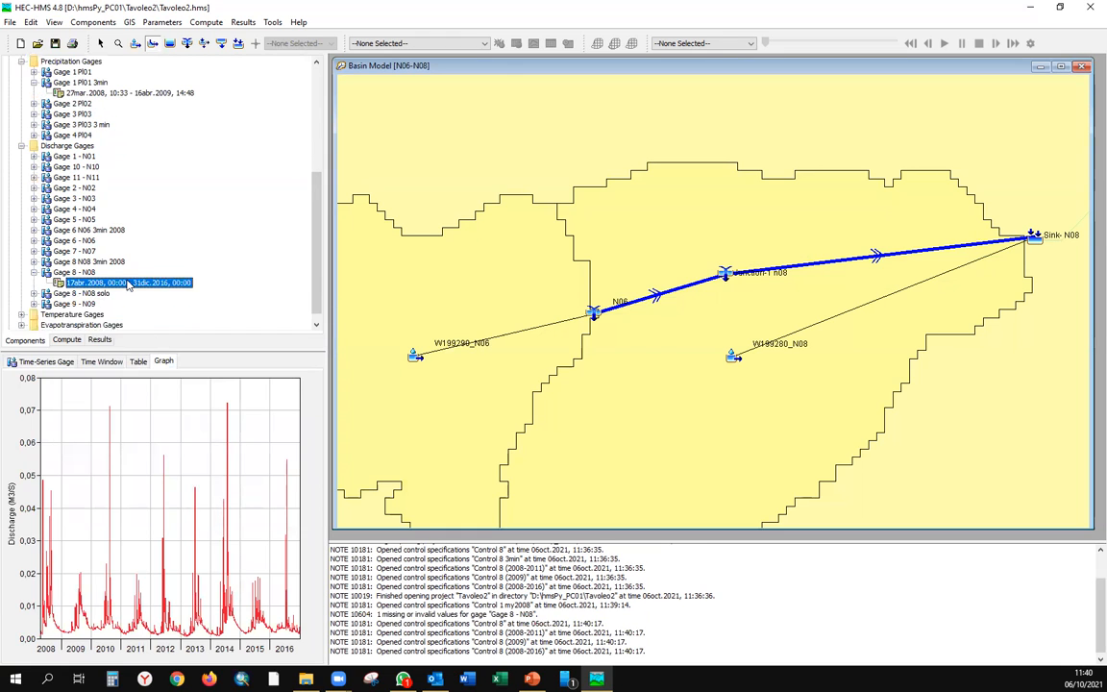
left_click(21, 304)
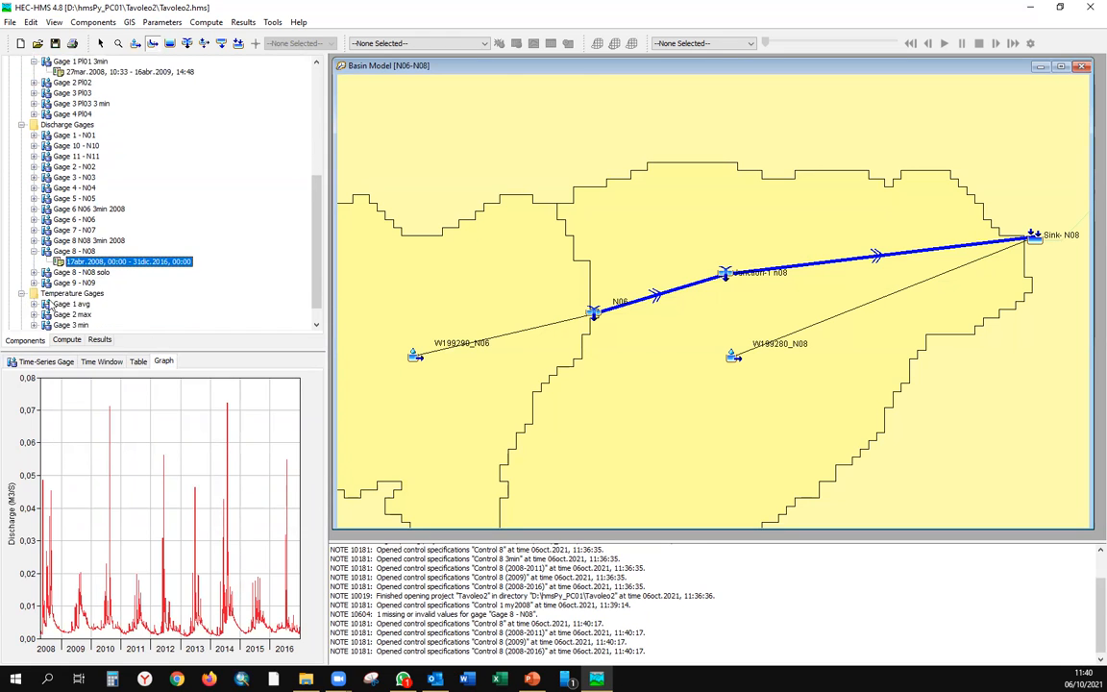
scroll(67, 289, "down", 1)
left_click(21, 315)
scroll(76, 322, "down", 1)
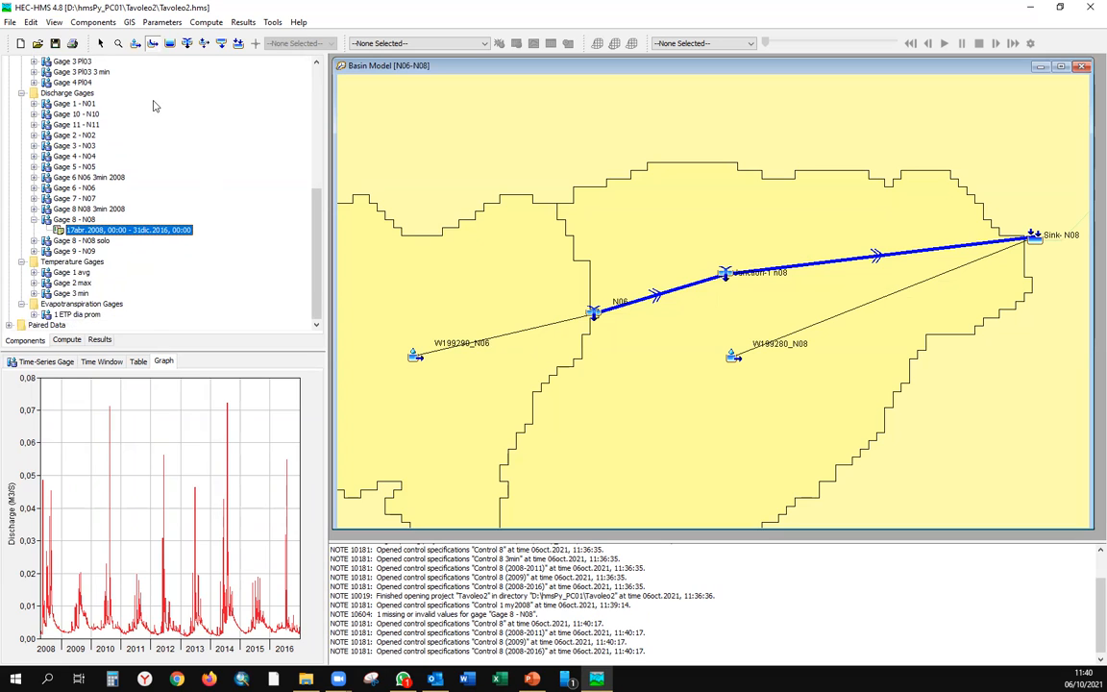
- List the paired-data cross sections and view the station-elevation table and graph of seccion n10
scroll(10, 296, "down", 1)
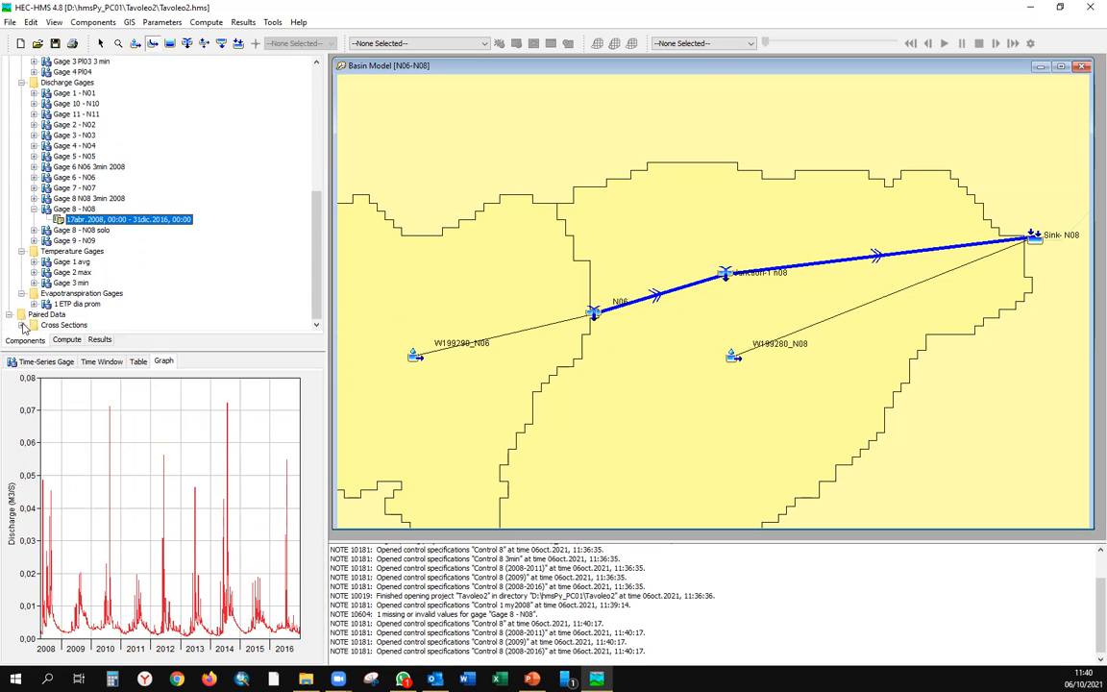
left_click(22, 324)
left_click(77, 188)
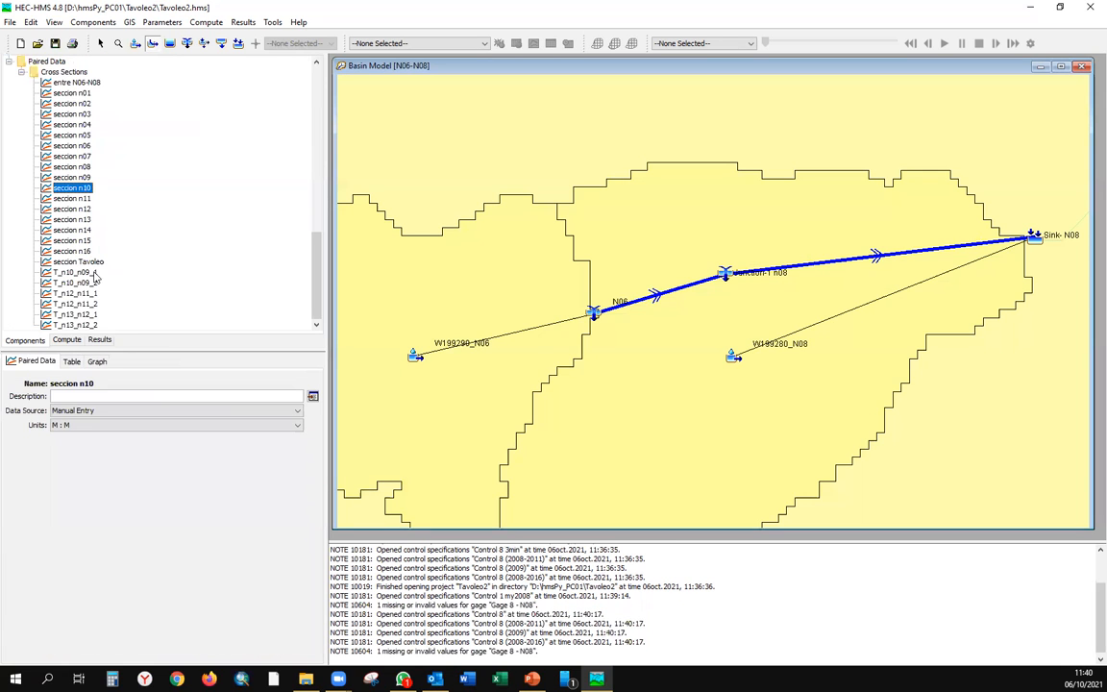
left_click(75, 362)
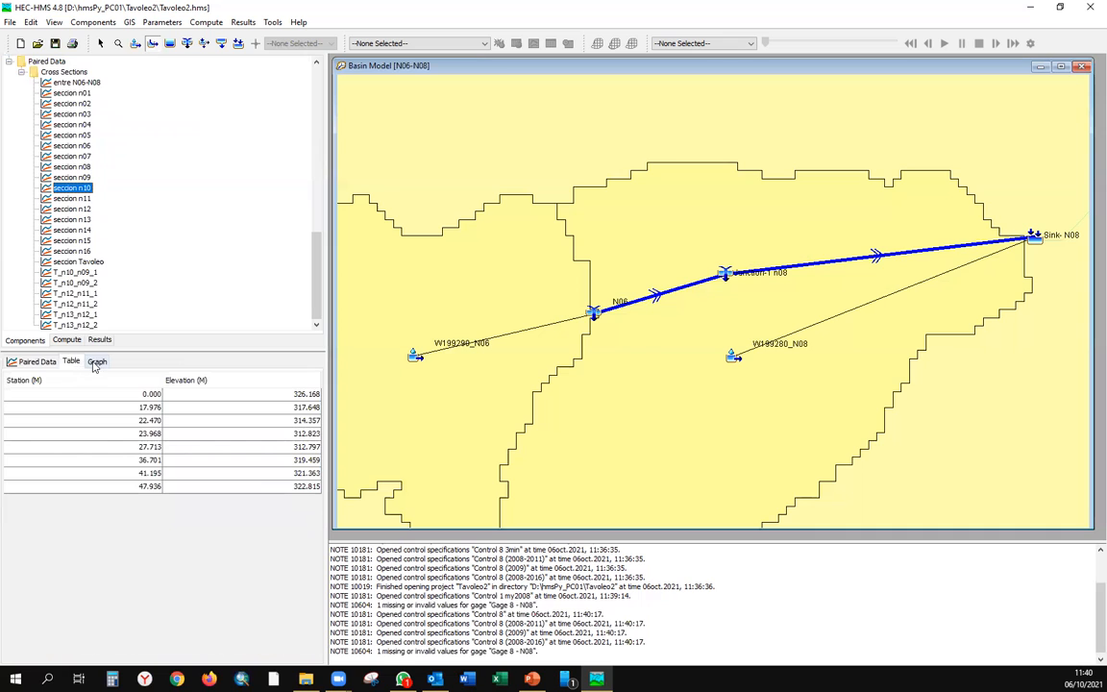
left_click(98, 363)
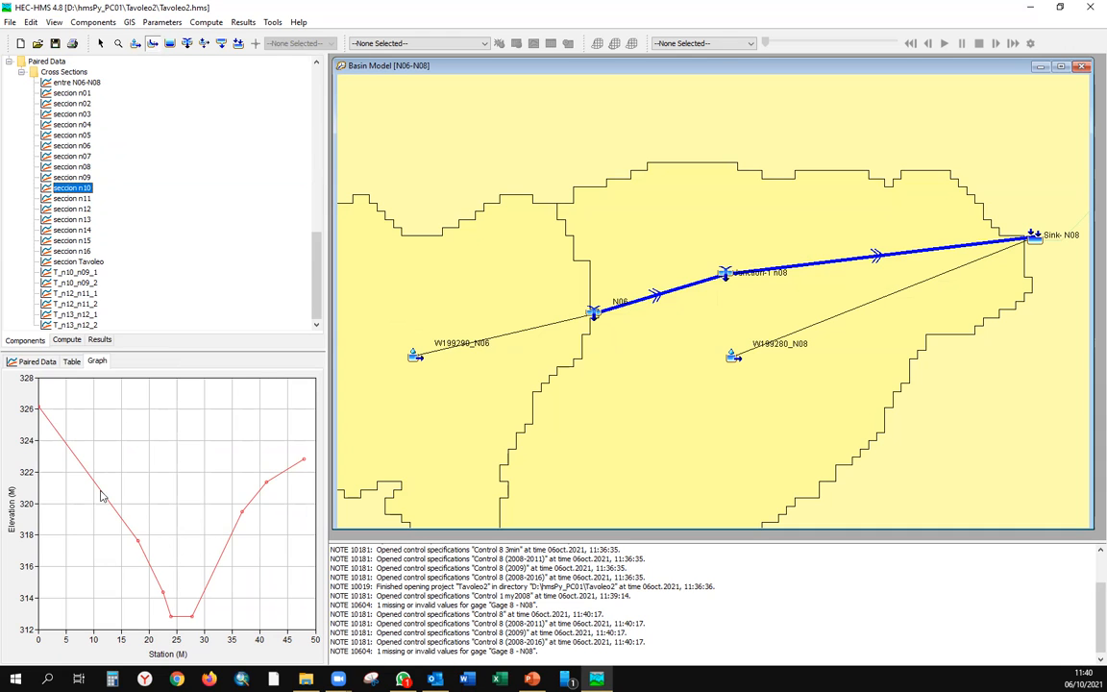
- Compare the elevation graphs of several other cross sections, including seccion n01, T_n12_n11_1 and T_n13_n12_1
left_click(67, 230)
left_click(77, 293)
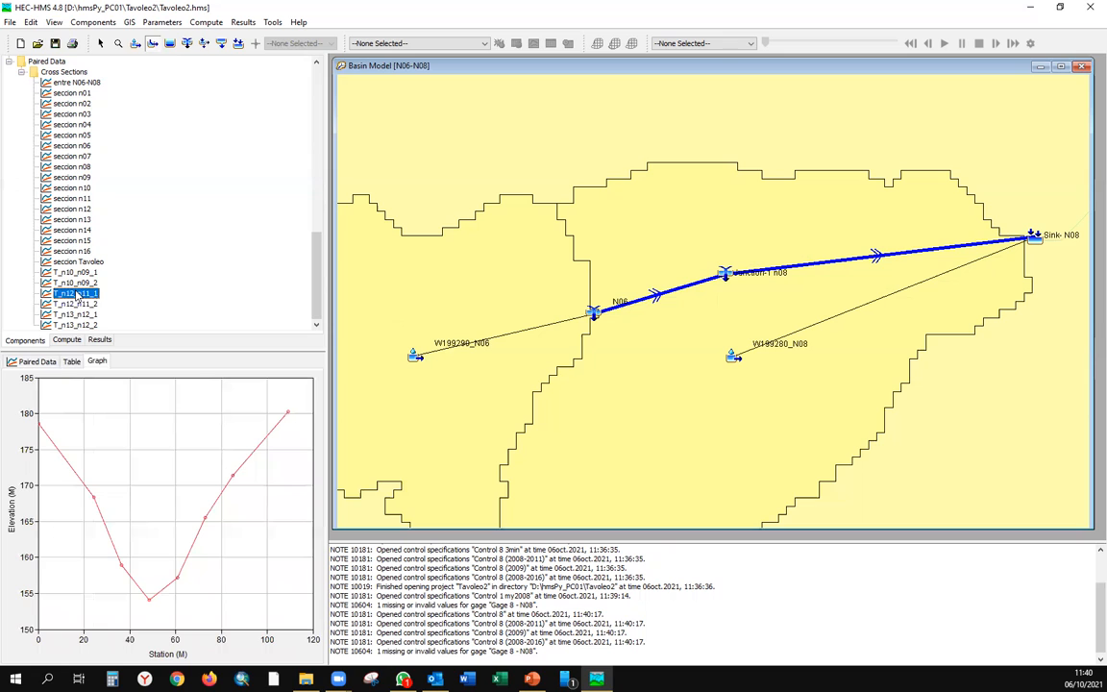
left_click(66, 169)
left_click(65, 146)
left_click(65, 92)
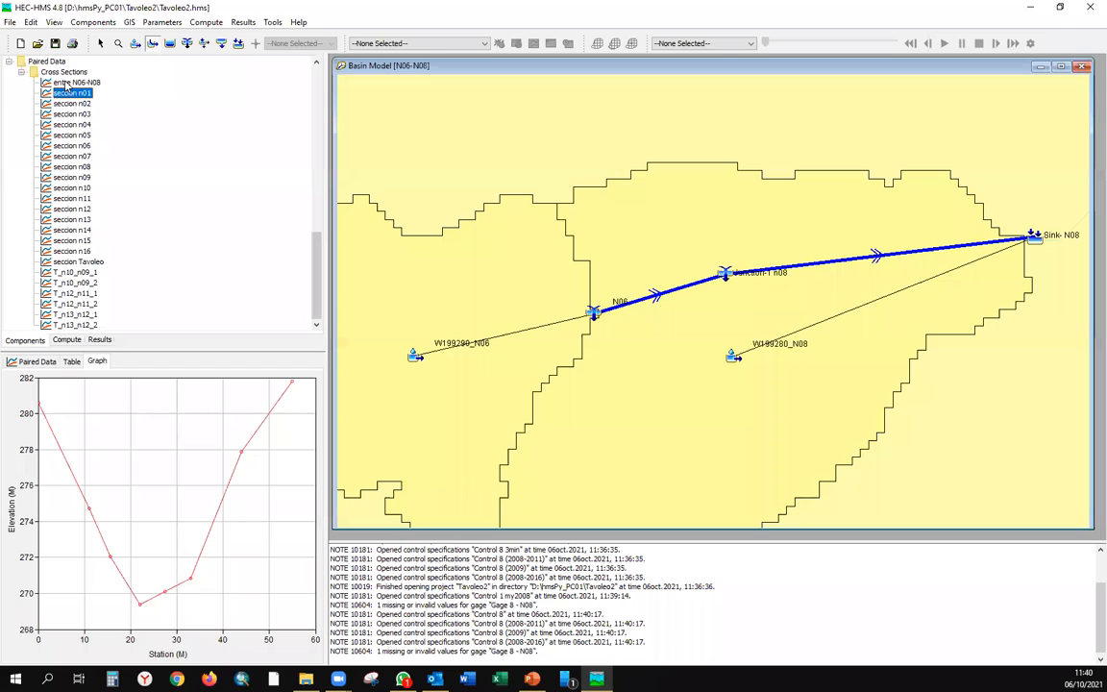
left_click(66, 249)
left_click(70, 293)
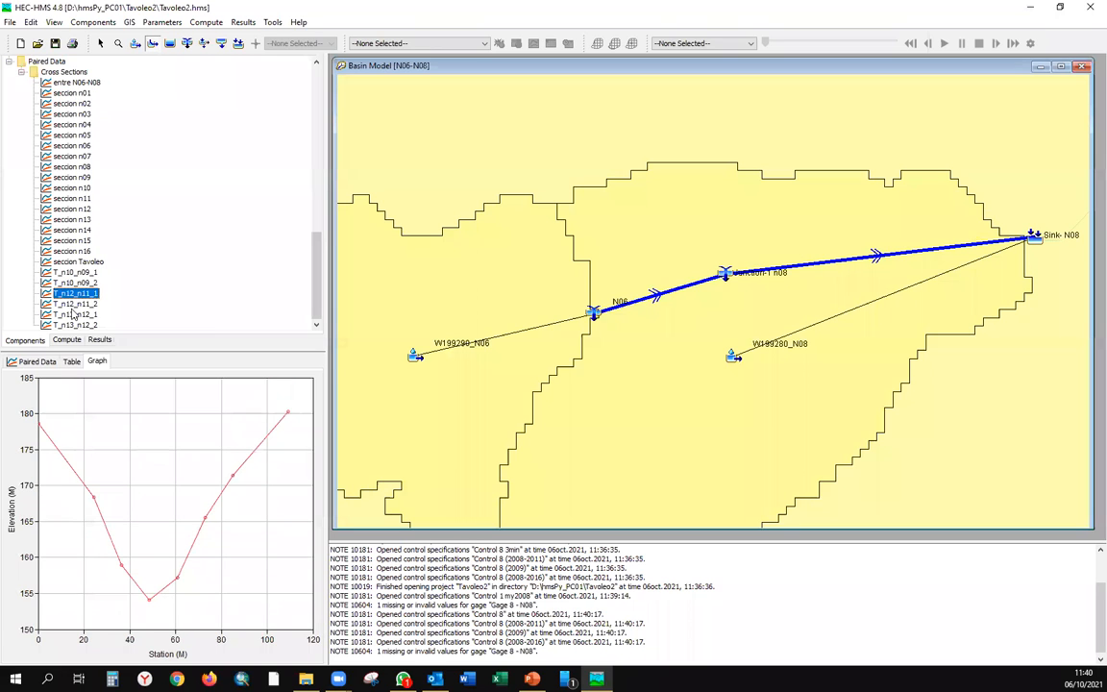
left_click(72, 313)
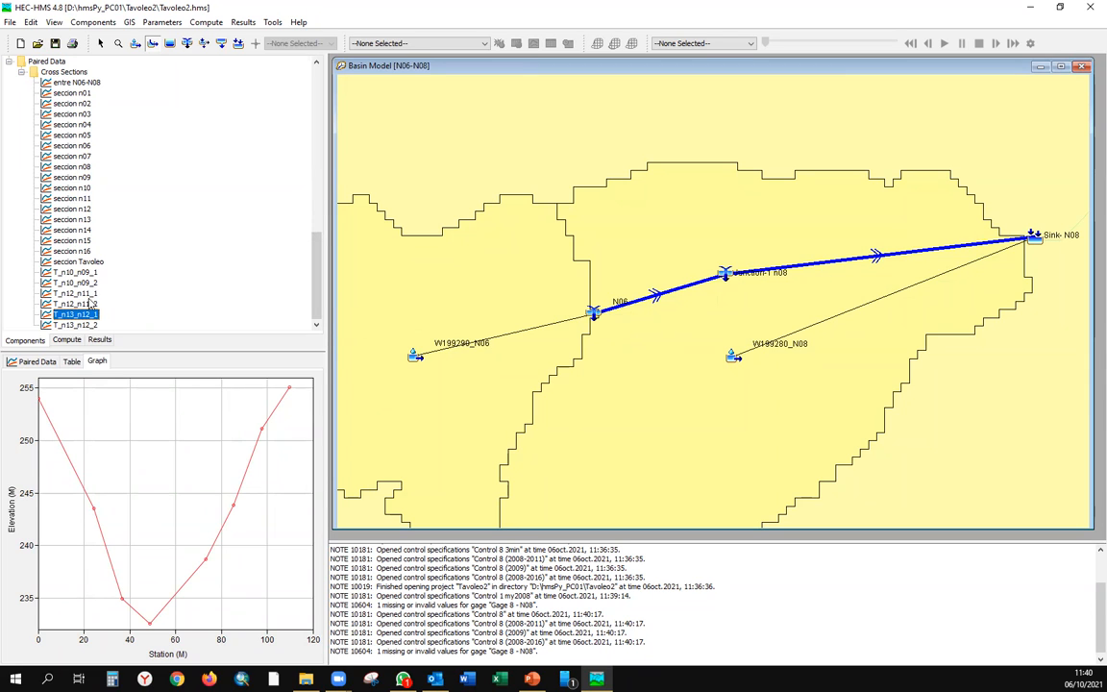
- Collapse the paired data and check which compute groups the project contains before returning to its components
scroll(88, 301, "up", 2)
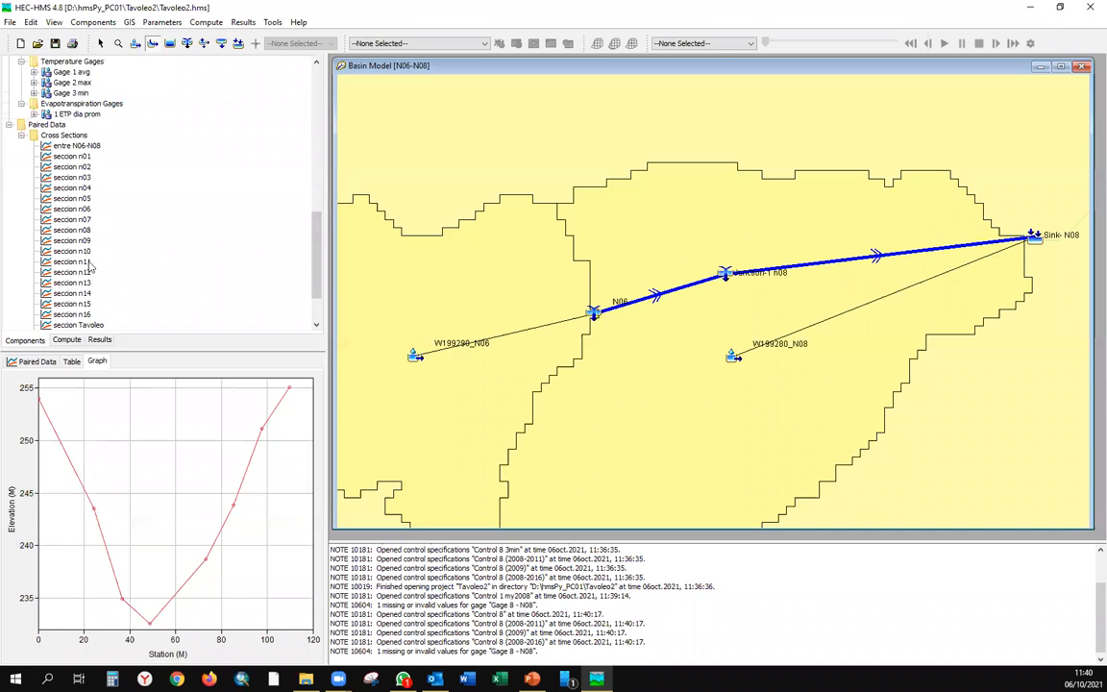
left_click(8, 126)
scroll(38, 167, "up", 8)
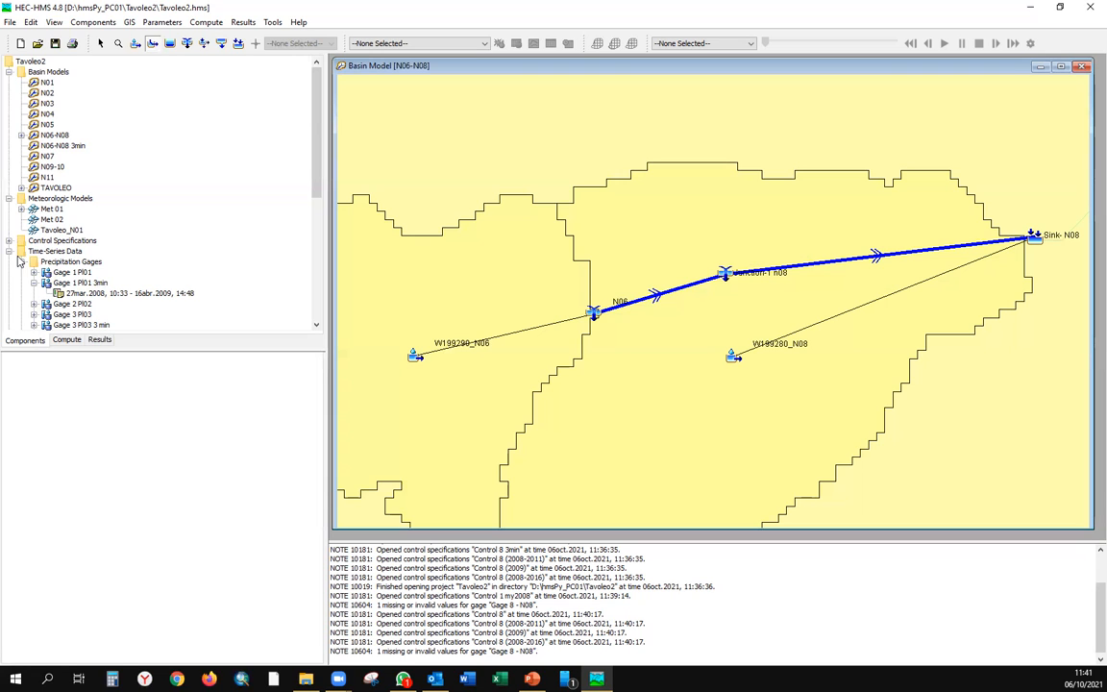
left_click(67, 341)
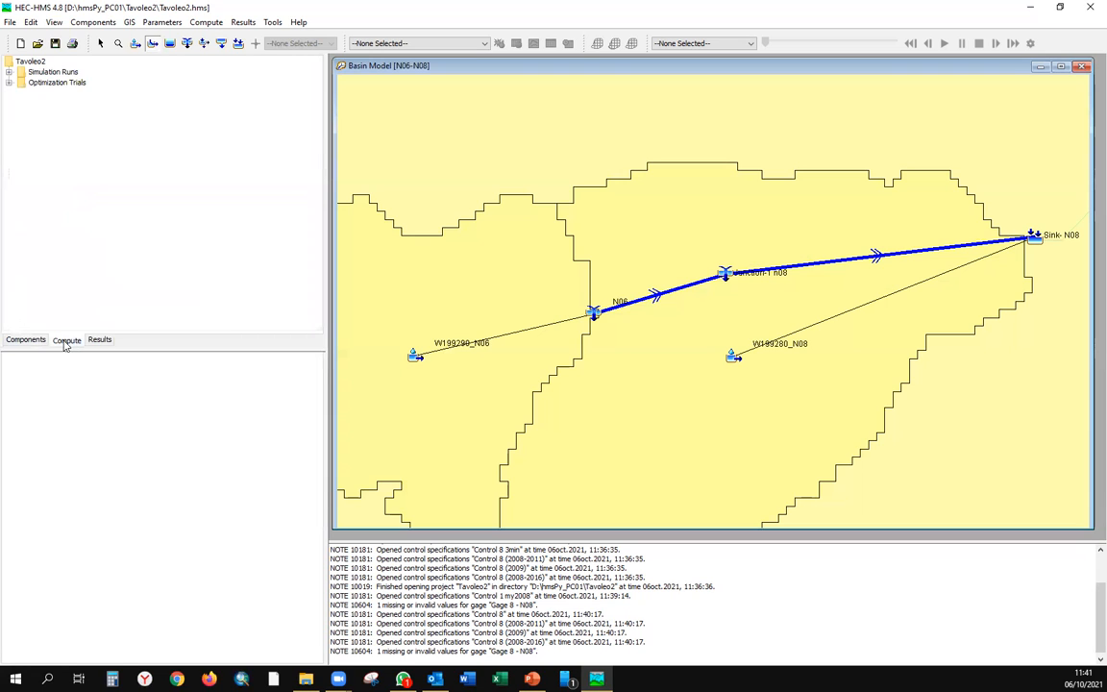
left_click(21, 340)
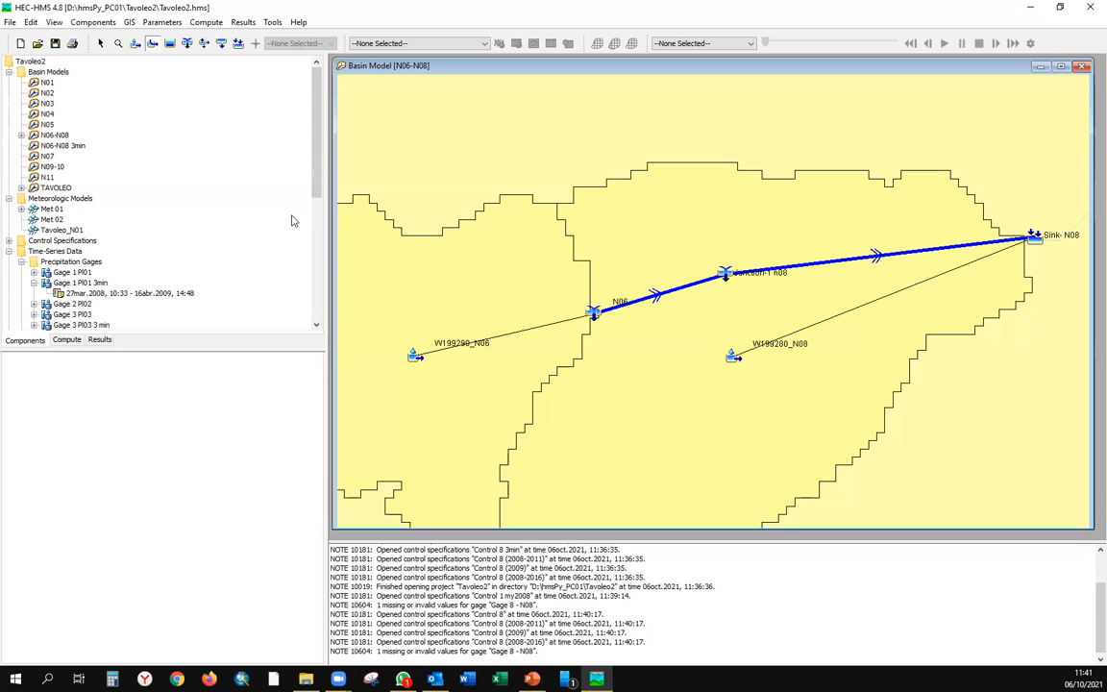
- Collapse the time-series data and inspect the settings of meteorologic model Met 02
left_click(102, 24)
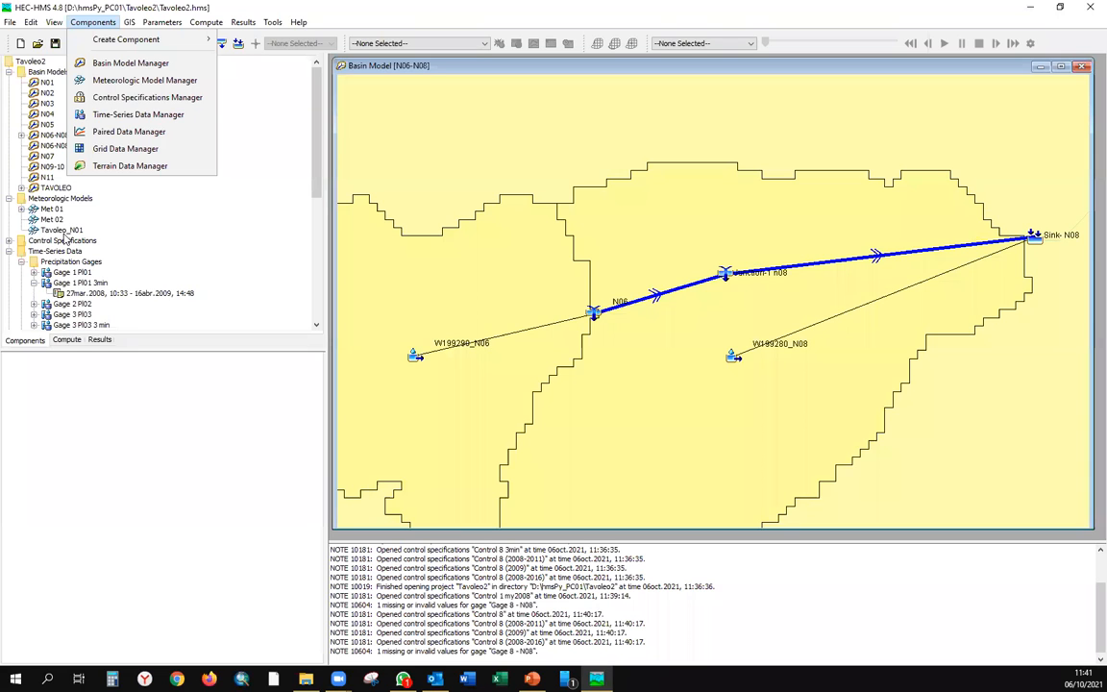
left_click(8, 251)
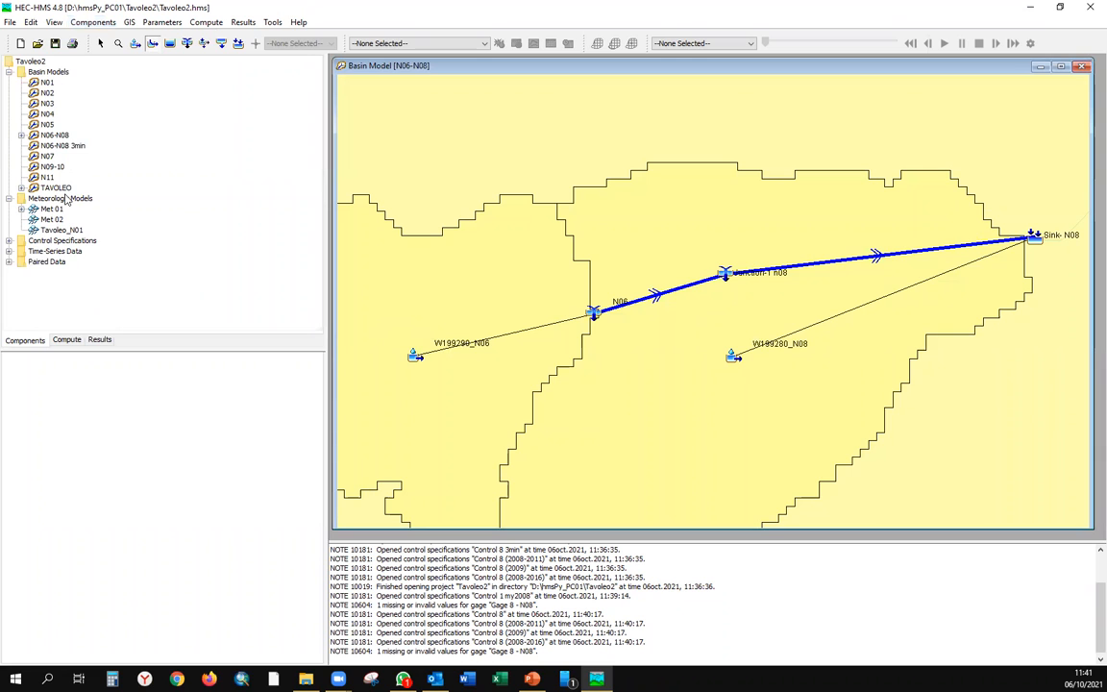
double_click(48, 219)
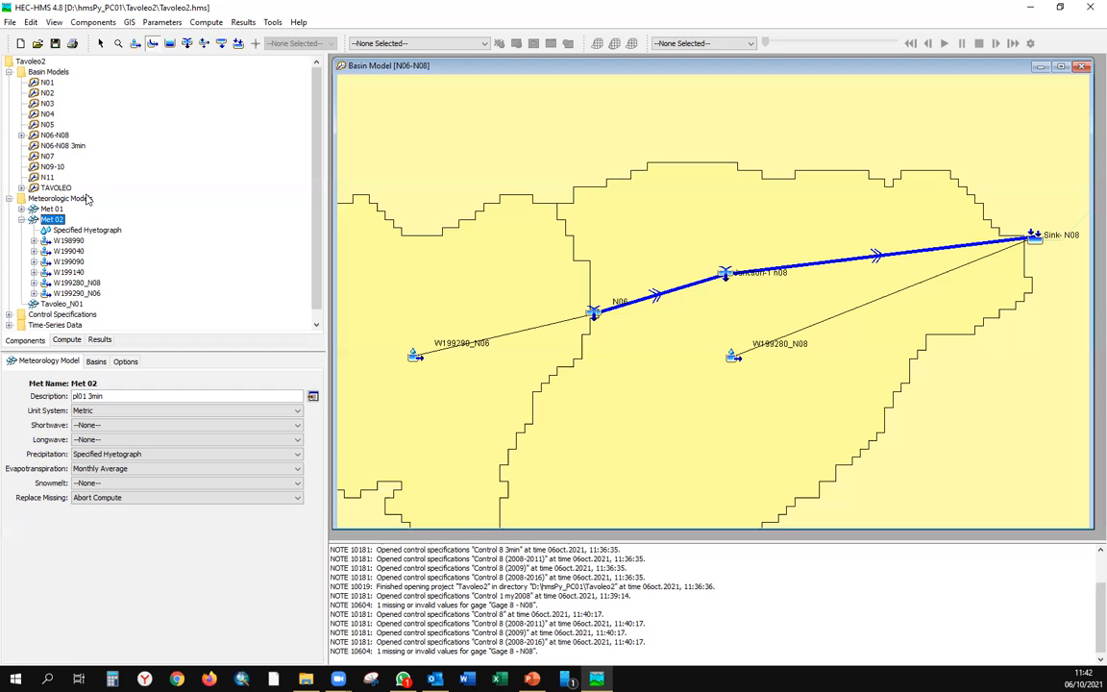
- Switch to the HEC-HMS presentation in PowerPoint and open the HEC-HMS web page linked on slide 19
left_click(1030, 8)
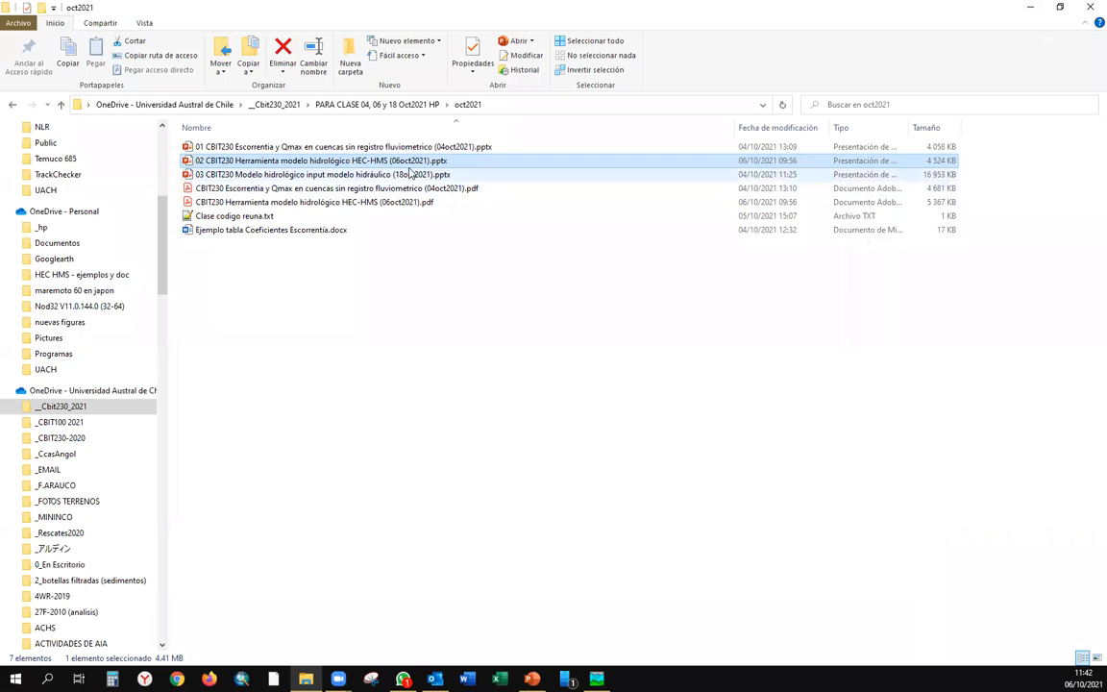
left_click(531, 678)
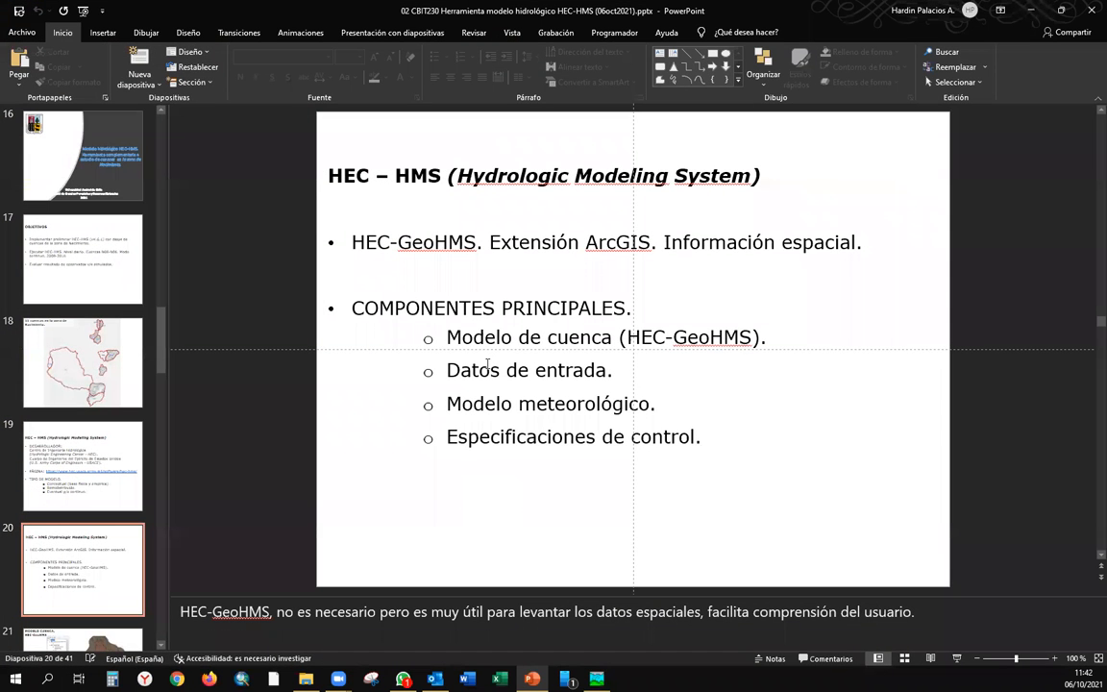
scroll(441, 260, "down", 2)
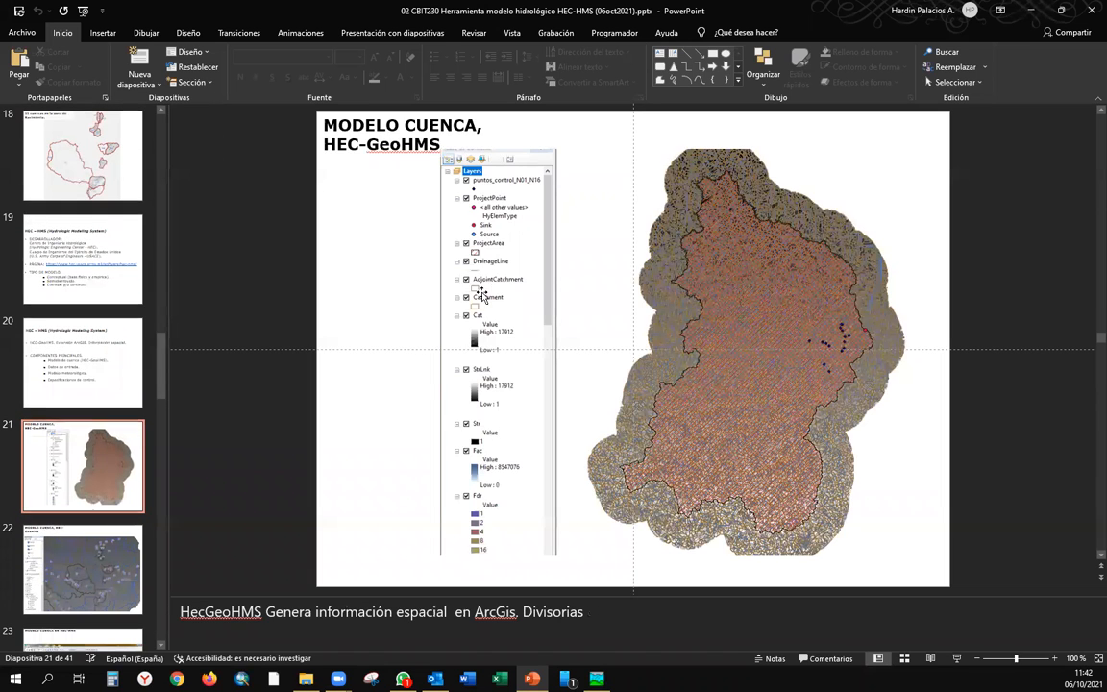
left_click(116, 276)
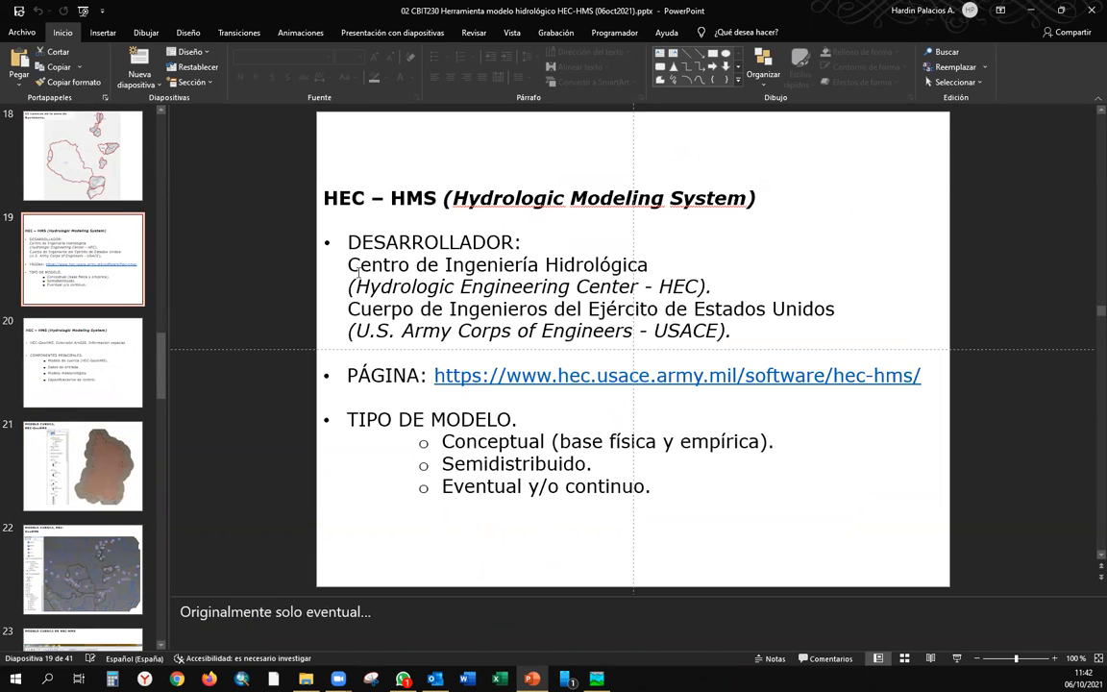
left_click(557, 375, "ctrl")
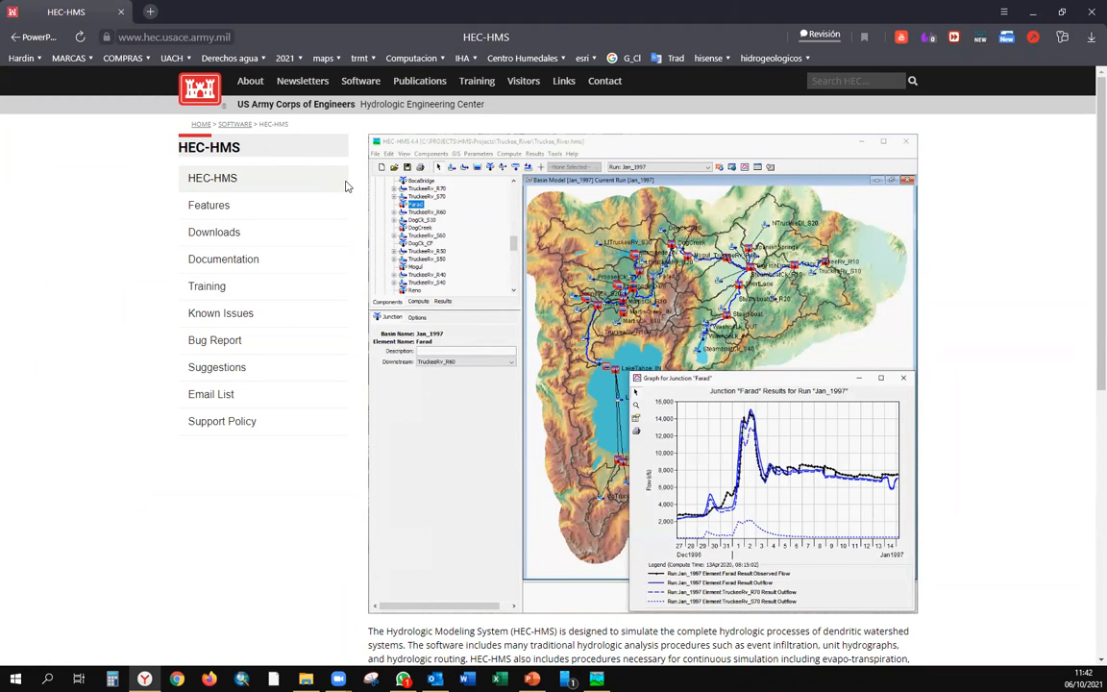
- Look through the HEC-HMS downloads page and the manuals and guides on the documentation page
left_click(229, 236)
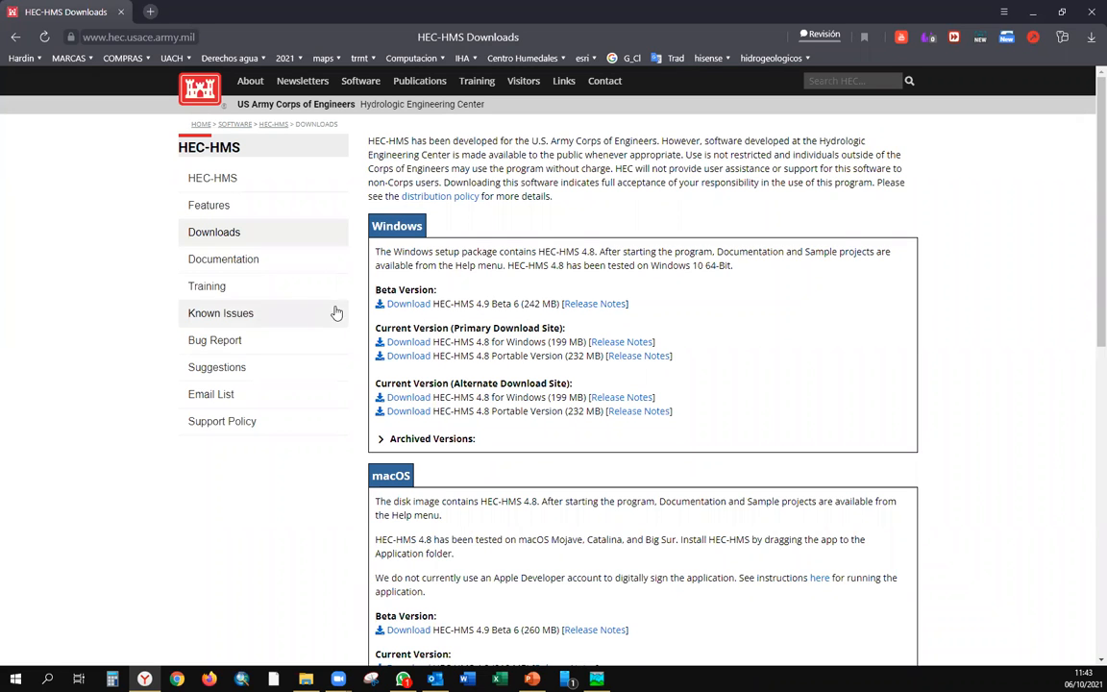
left_click(245, 265)
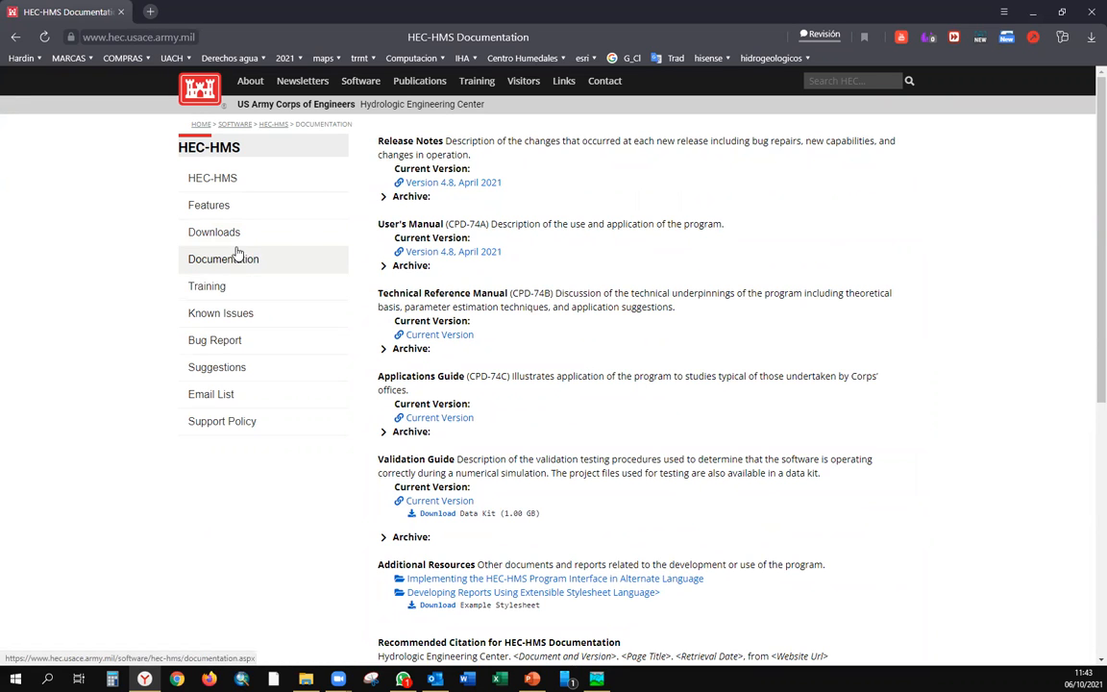
scroll(492, 440, "down", 3)
scroll(492, 439, "up", 2)
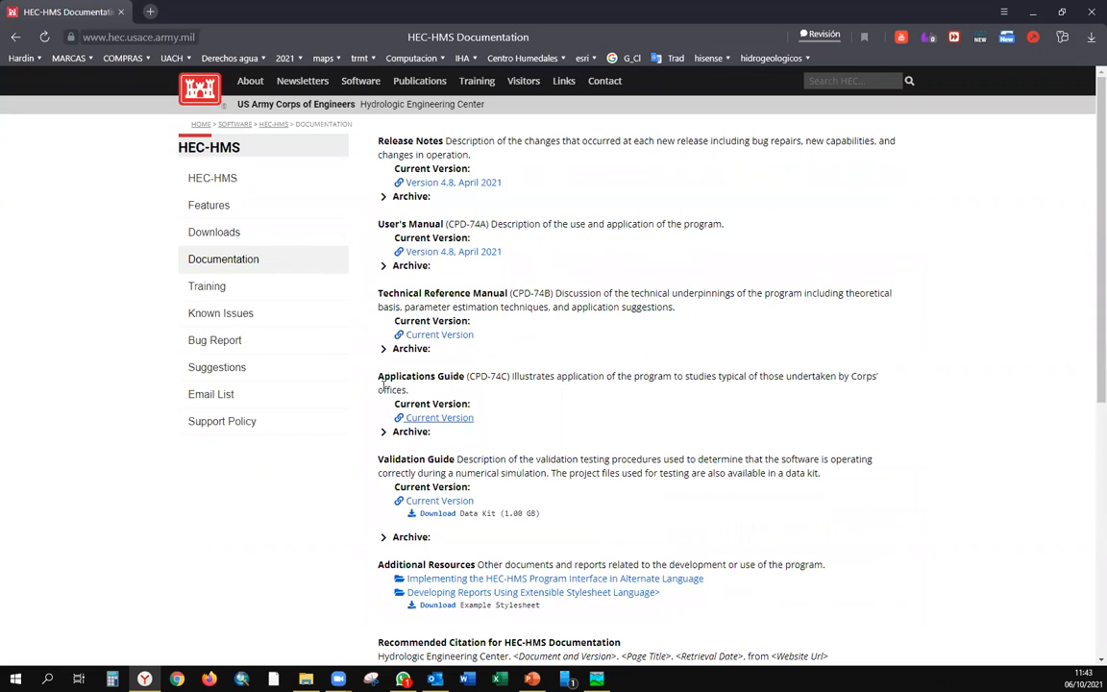
- Review the HEC-HMS downloads for each operating system, and open the HEC-RAS page from the site's software list
left_click(238, 237)
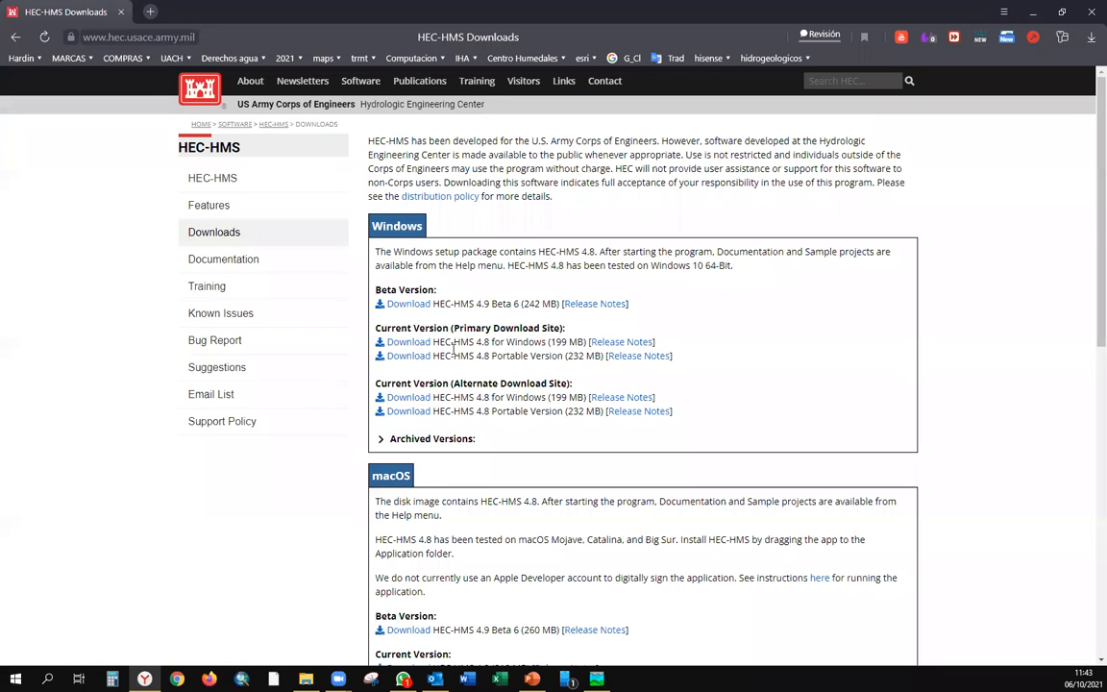
scroll(281, 341, "down", 4)
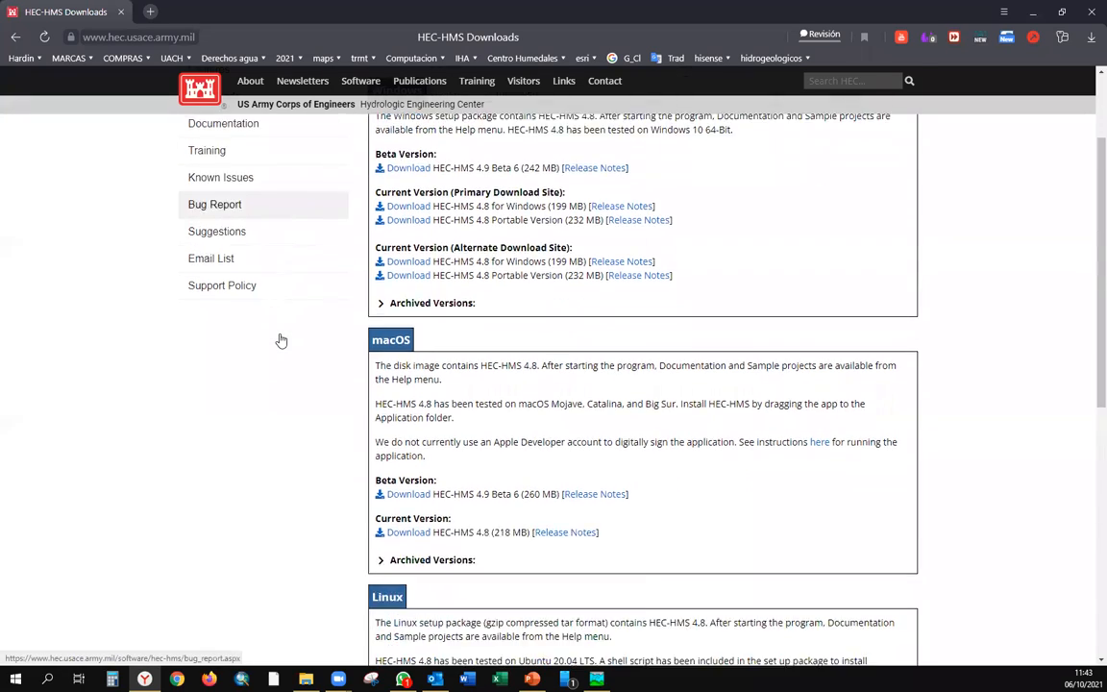
scroll(388, 362, "up", 3)
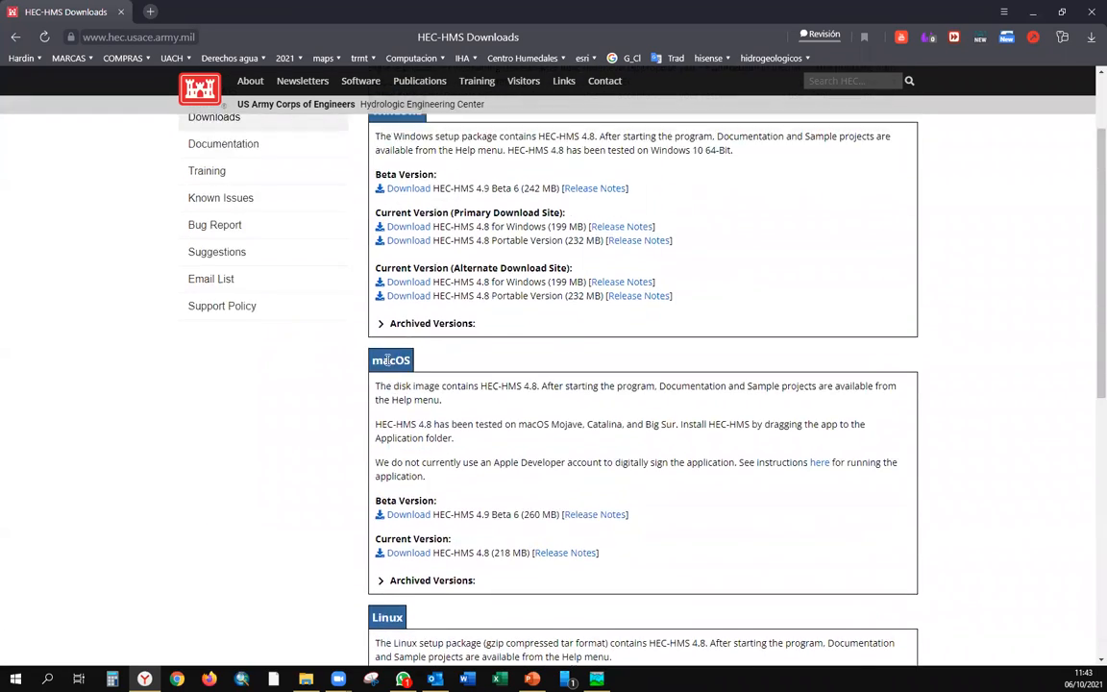
scroll(230, 399, "up", 1)
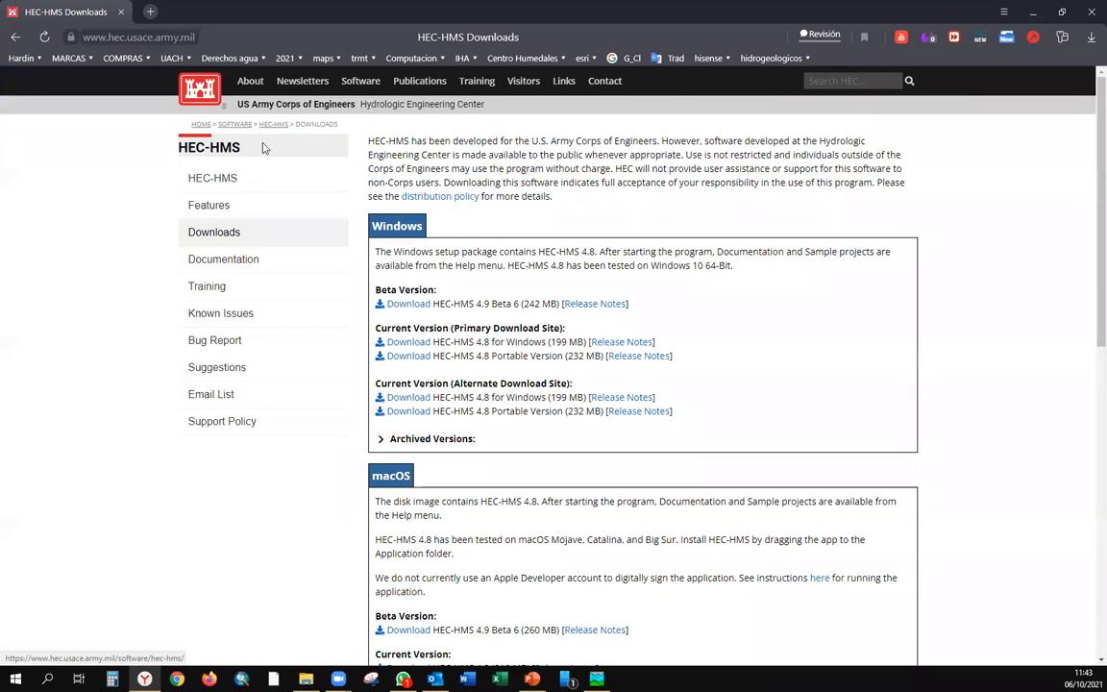
mouse_move(355, 84)
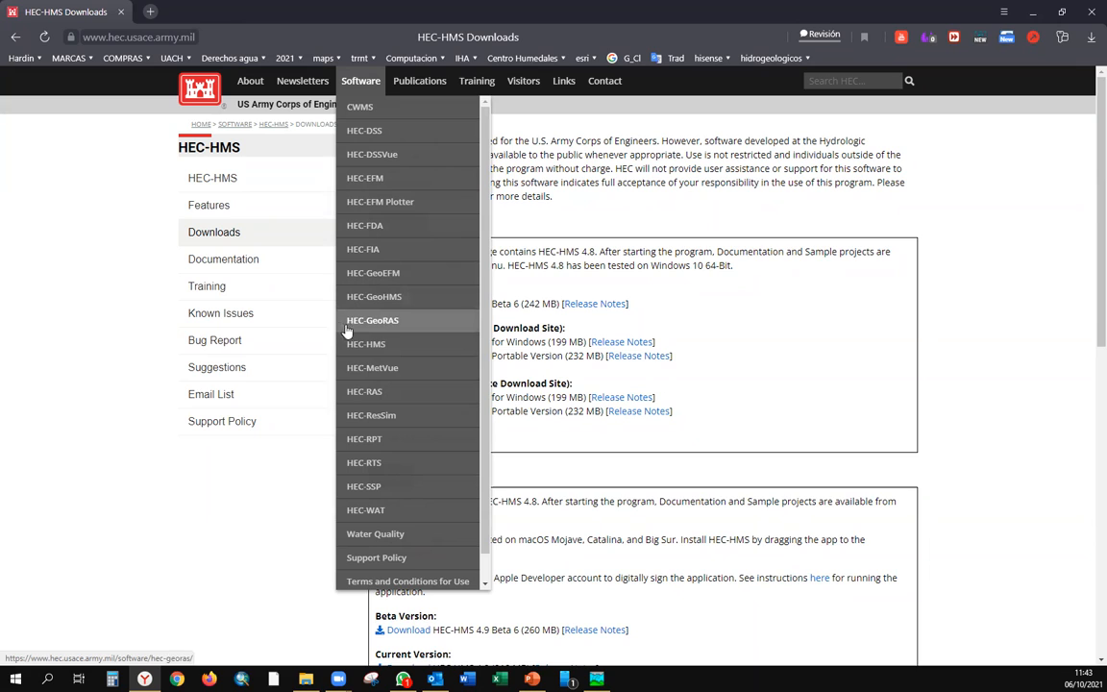
left_click(375, 399)
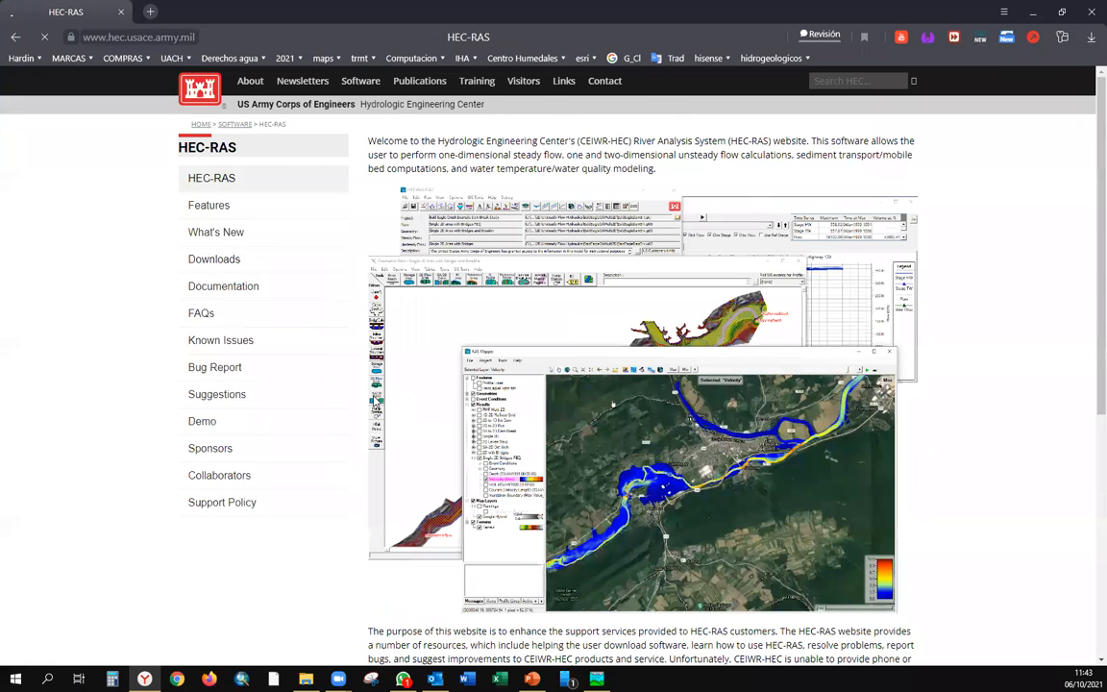